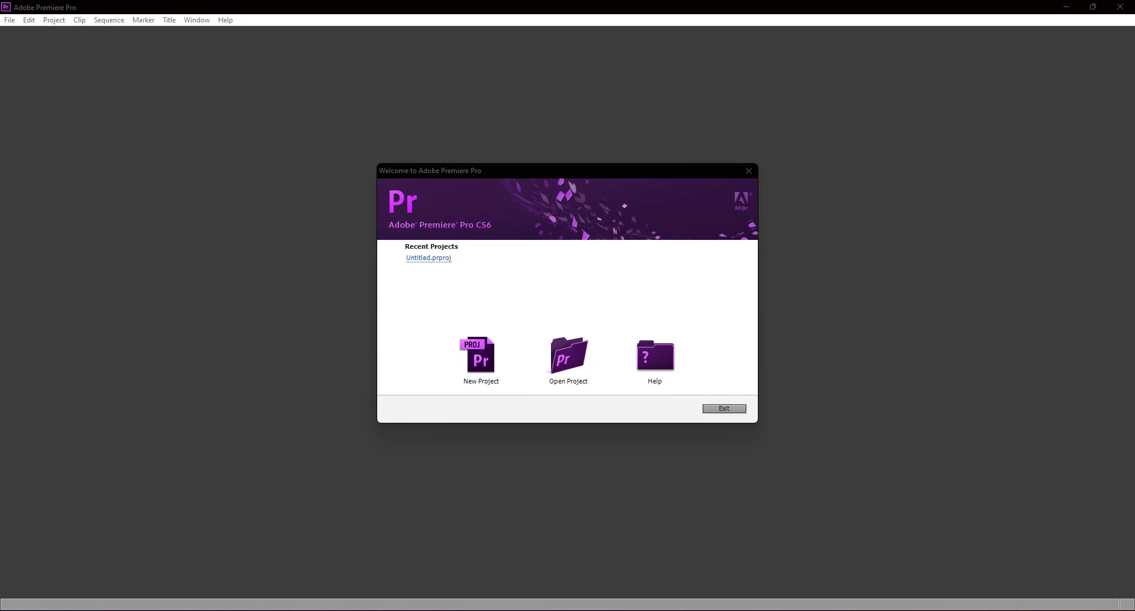
- Switch to Google Drive in Chrome, open the VIDEO folder inside Video Editing and show its files as a thumbnail grid
mouse_move(580, 604)
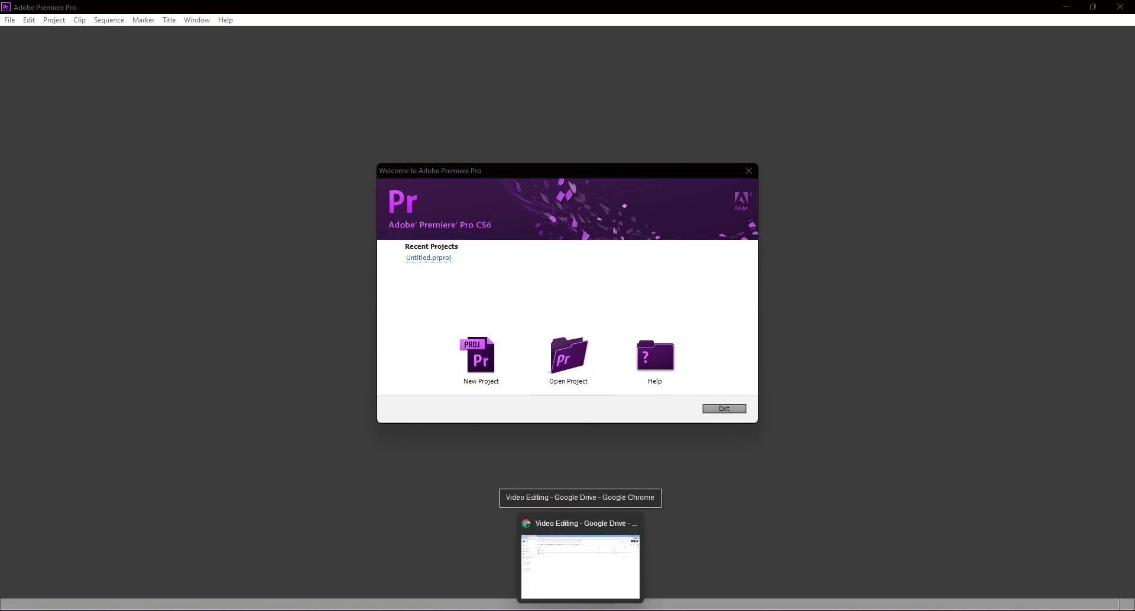
left_click(614, 565)
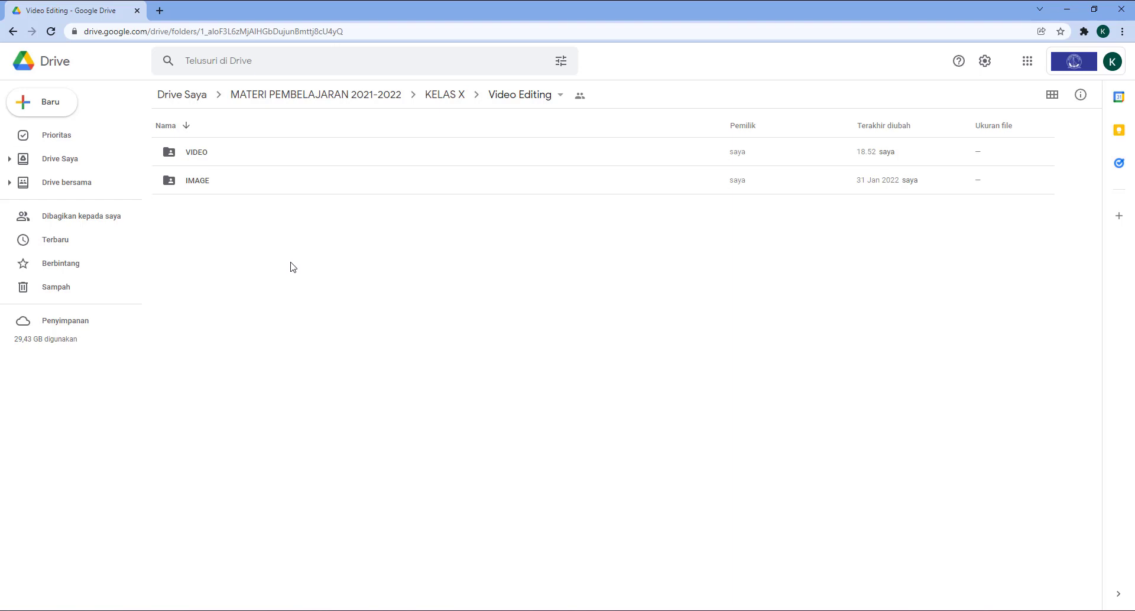
left_click(199, 157)
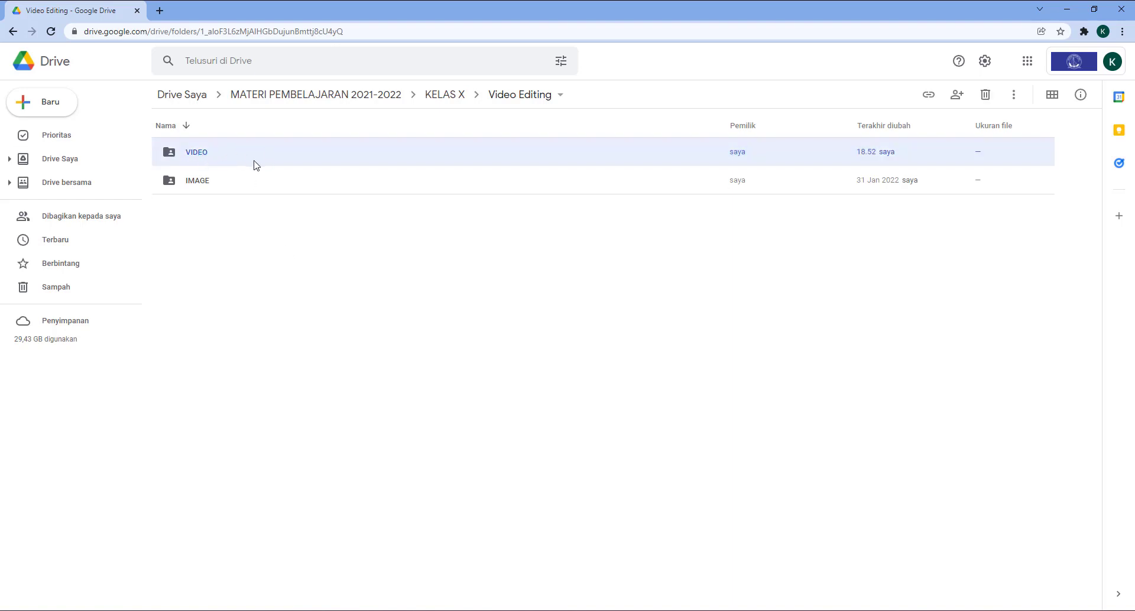
double_click(221, 157)
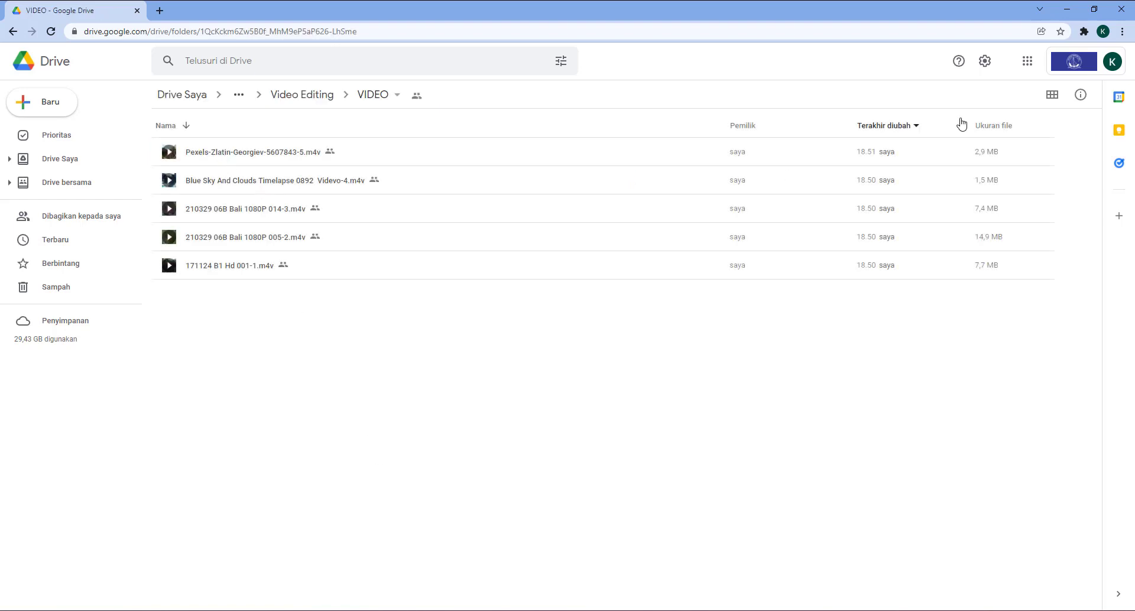
left_click(1053, 95)
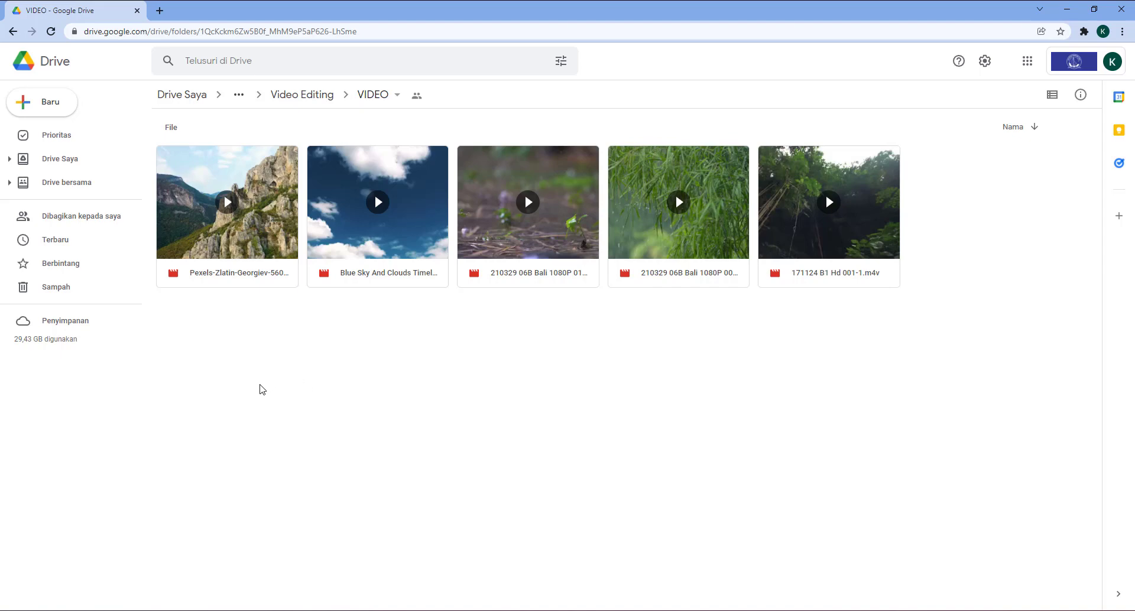
- Check the VIDEO folder's available actions for a download option, and return to Adobe Premiere Pro's welcome window
left_click_drag(259, 376, 904, 298)
left_click(397, 99)
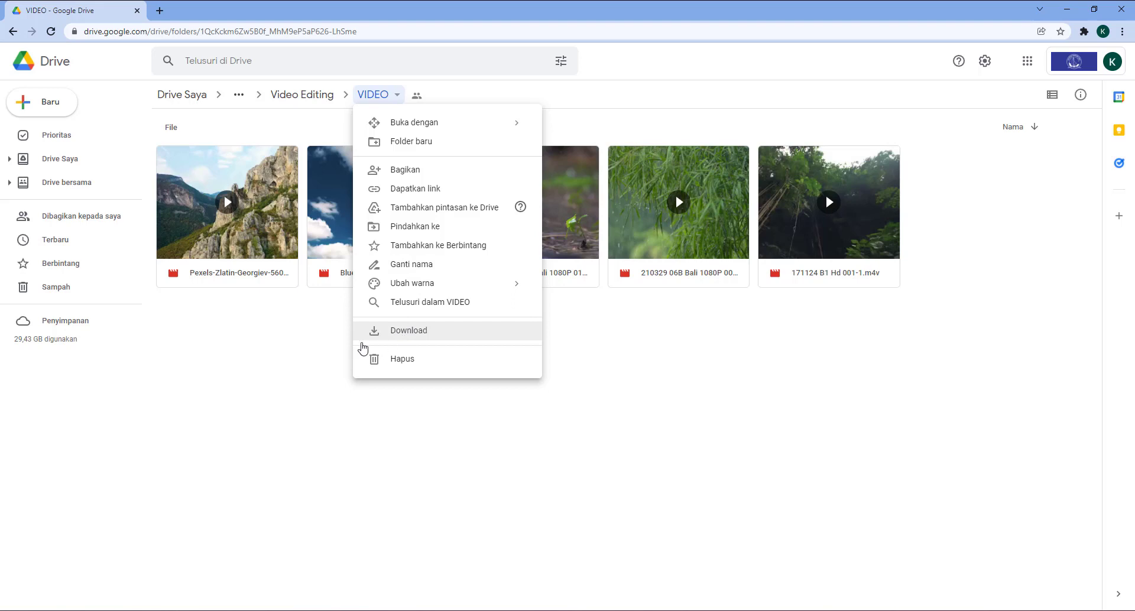
left_click(319, 380)
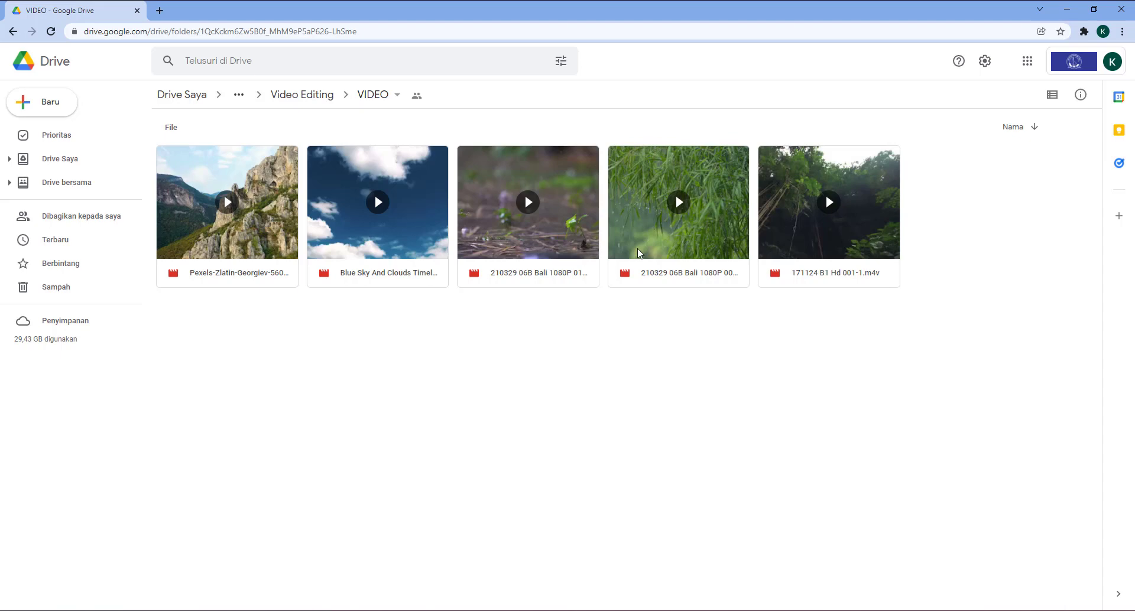
left_click(607, 610)
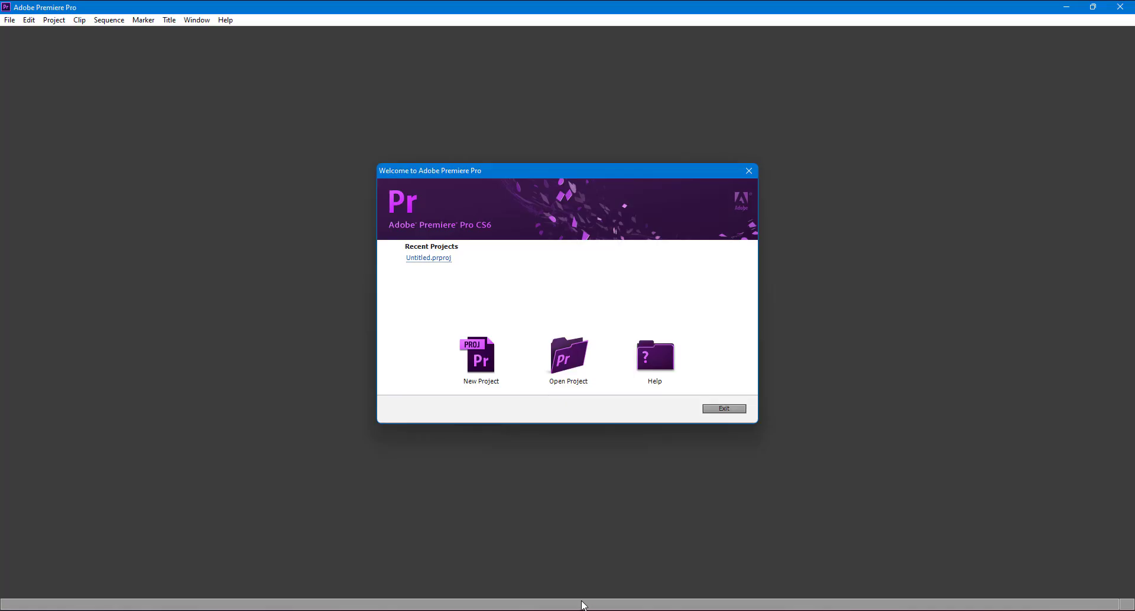
mouse_move(582, 604)
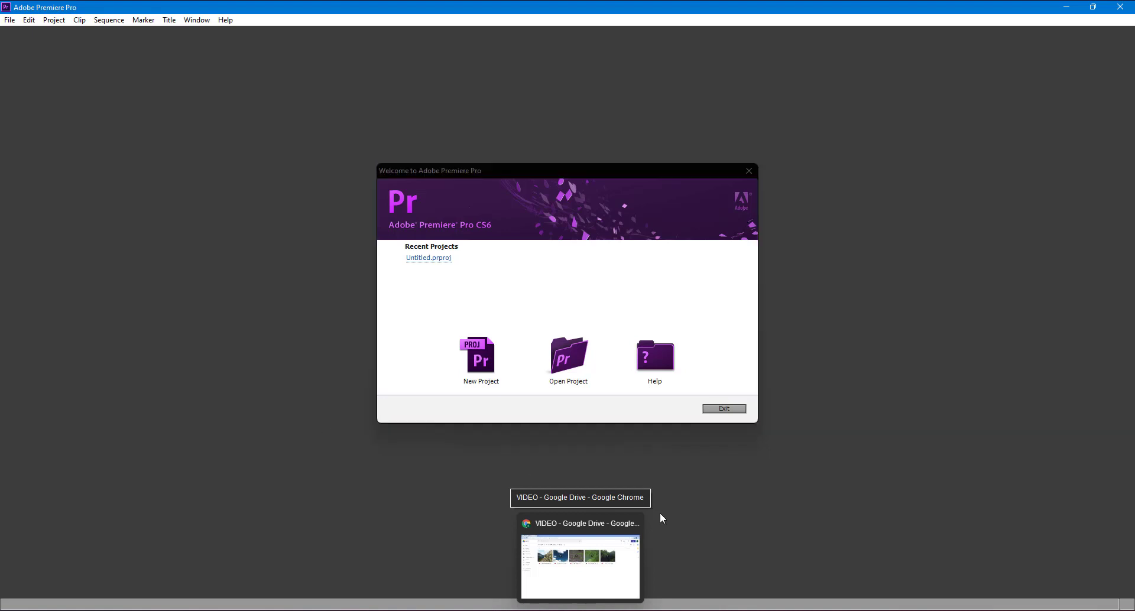
left_click(826, 443)
left_click(829, 438)
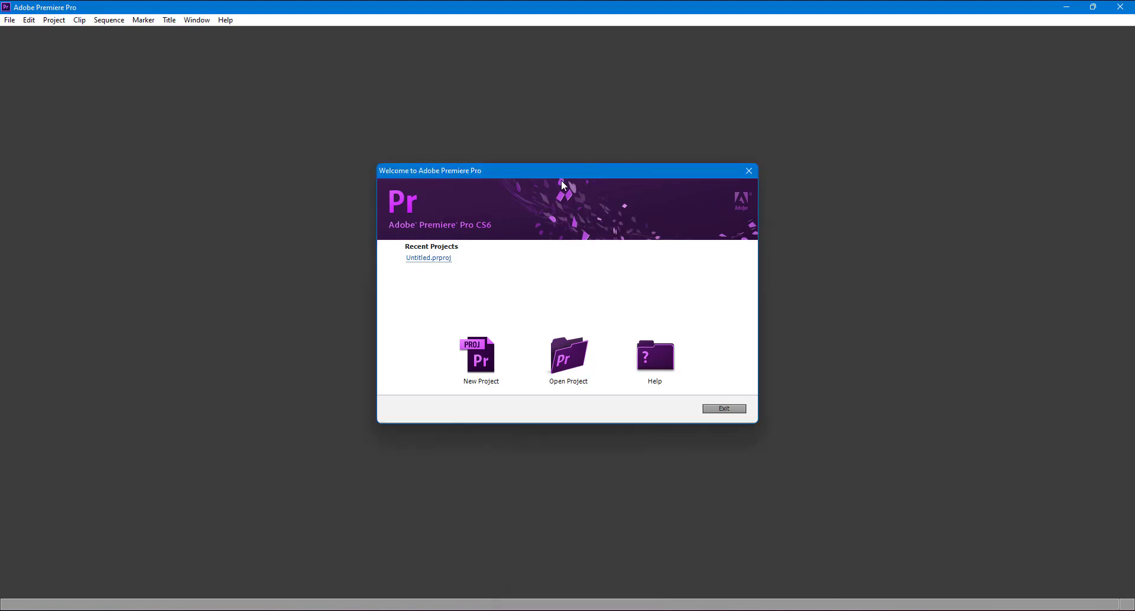
- Start a new project and set its location to the folder E:\New folder\MATERI VIDEO EDITING
left_click(483, 367)
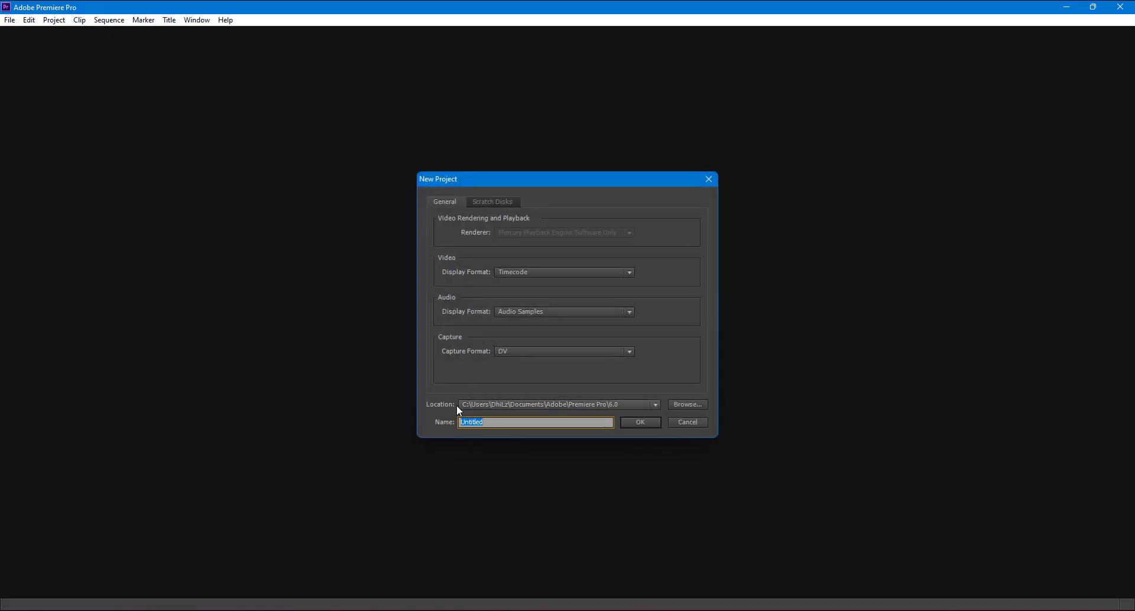
left_click(689, 404)
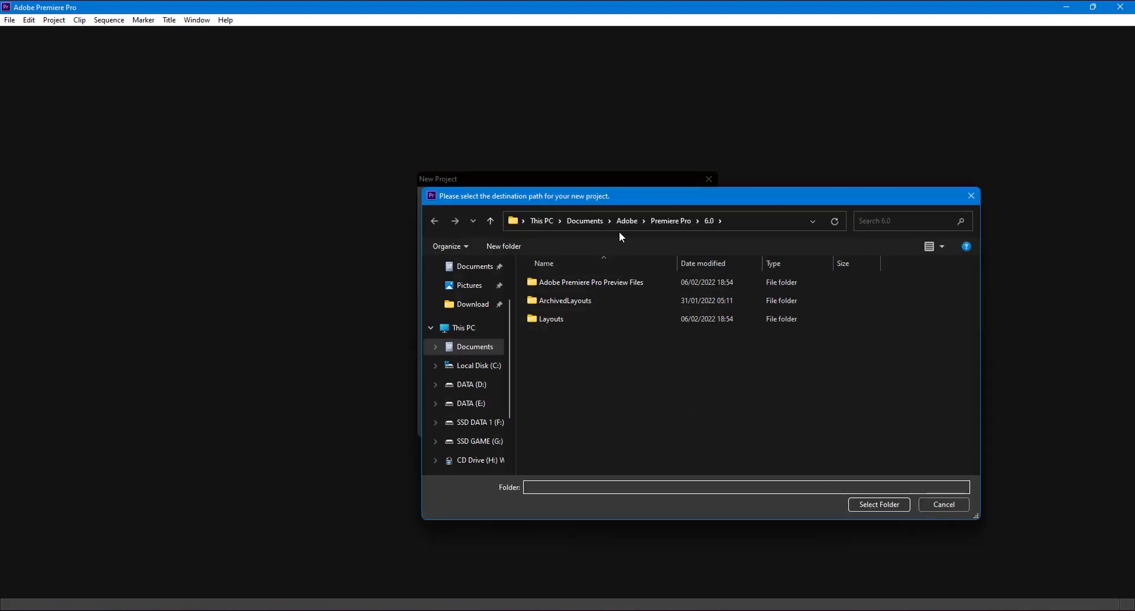
left_click(480, 404)
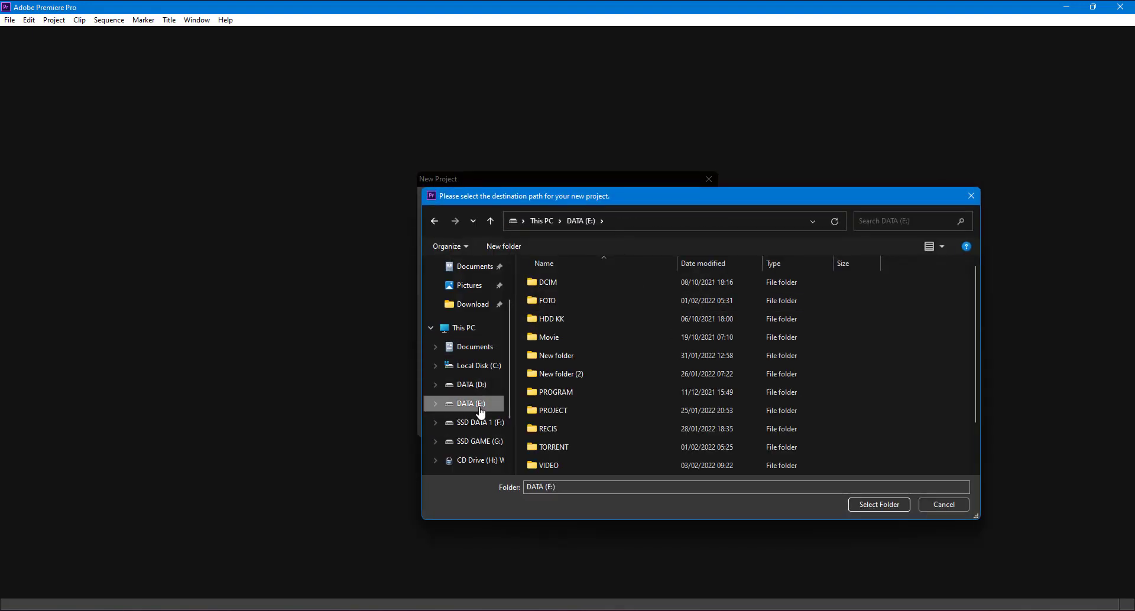
double_click(572, 357)
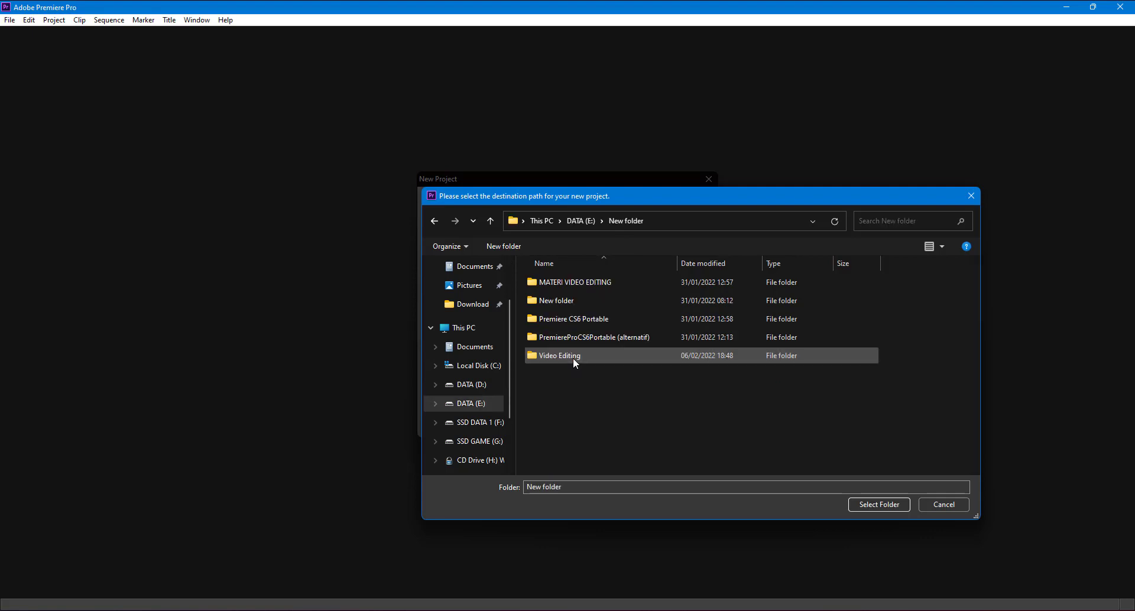
left_click(605, 282)
double_click(605, 282)
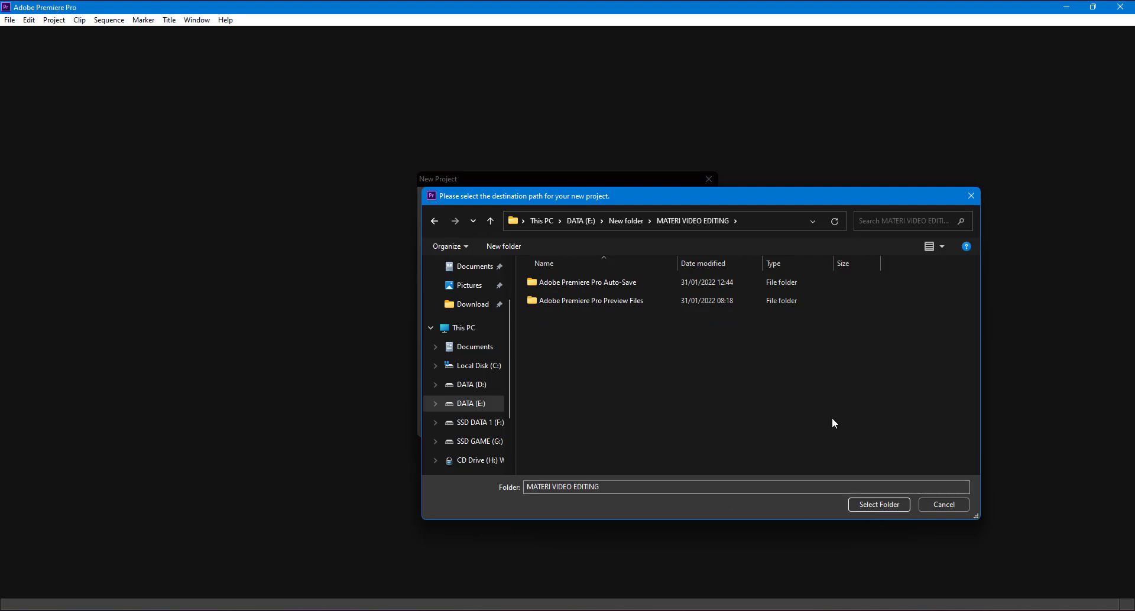
left_click(885, 504)
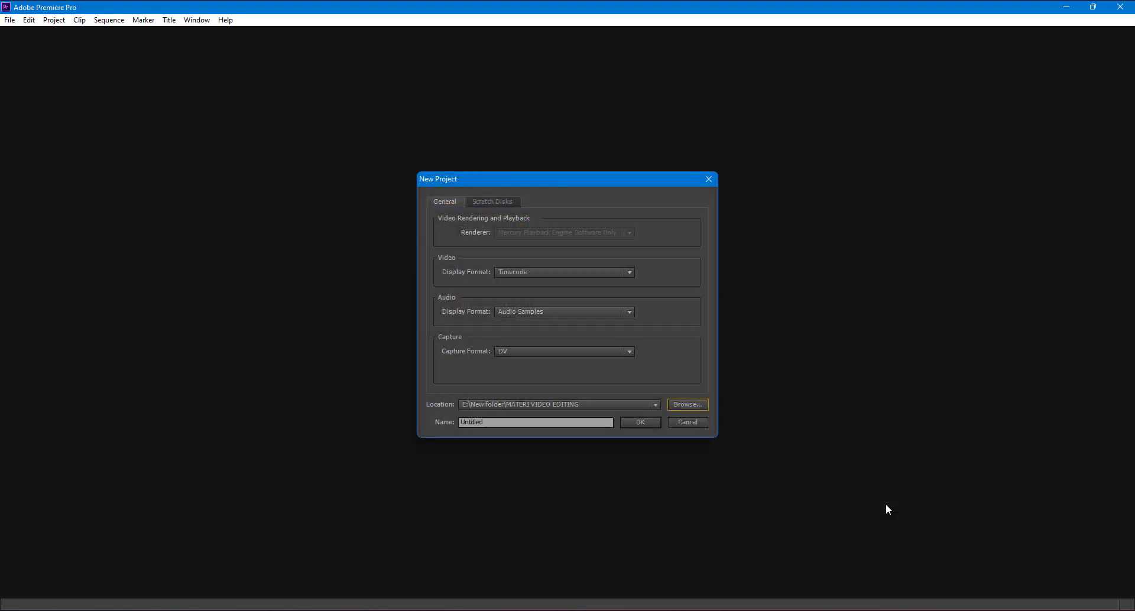
- Name the project "Latihan 2" and create it
left_click_drag(491, 423, 389, 418)
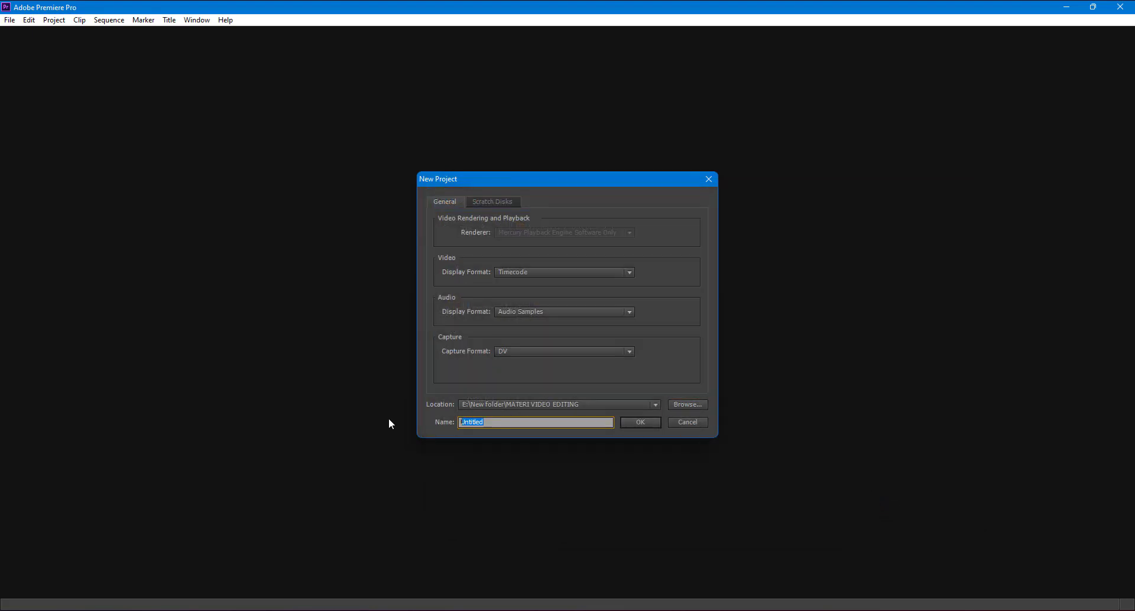
type("Latihan 2")
left_click(639, 423)
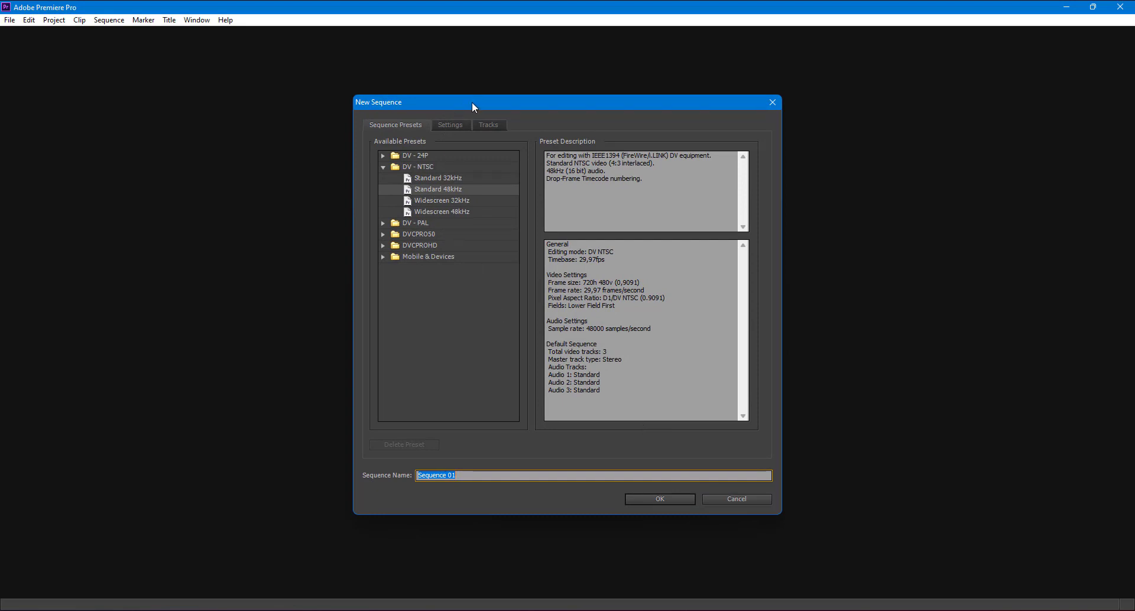
- Create the sequence with the DV - PAL Widescreen 32kHz preset, keeping the name Sequence 01
left_click(383, 167)
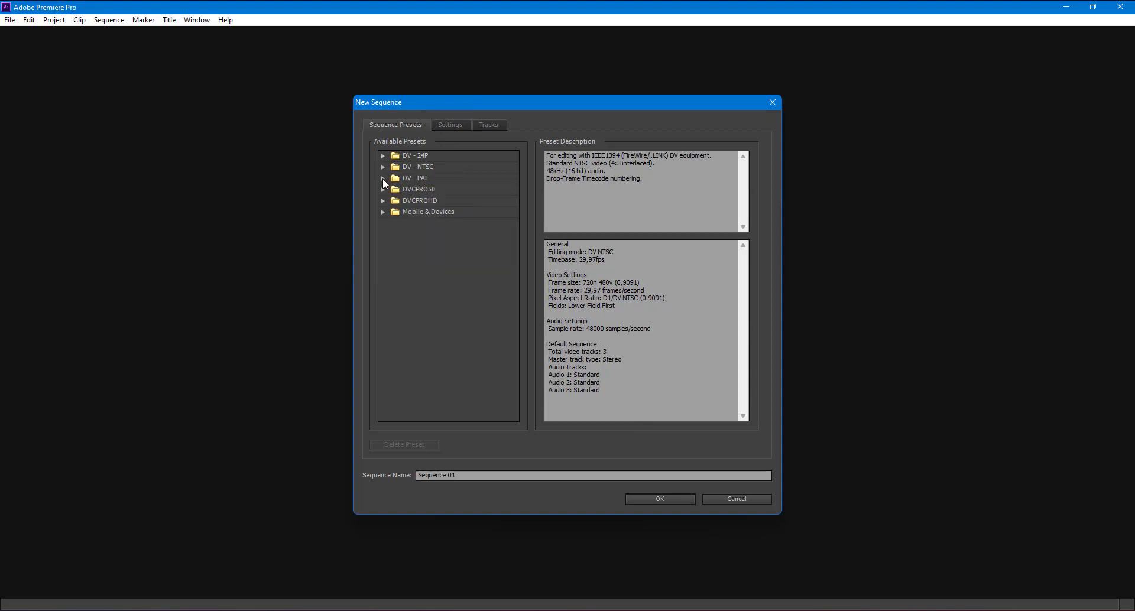
left_click(383, 179)
left_click(413, 178)
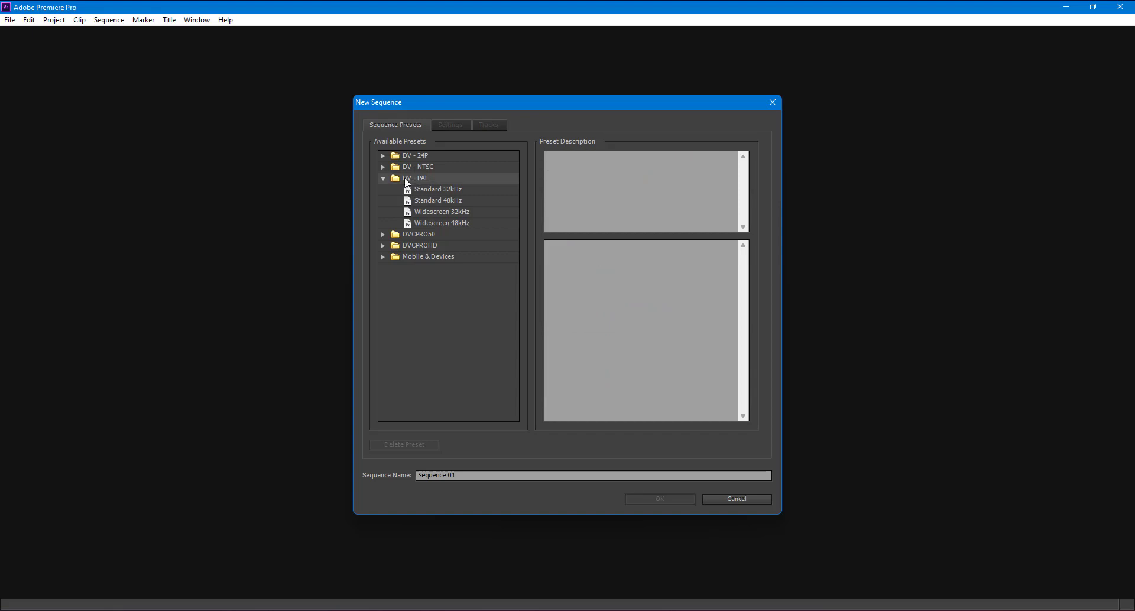
left_click(433, 212)
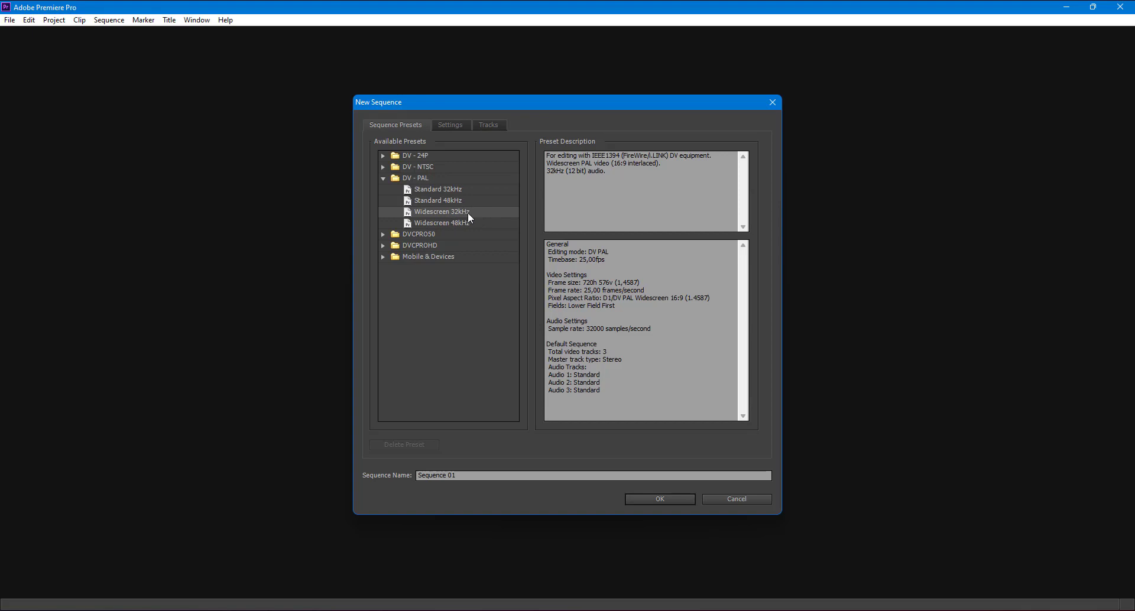
left_click(650, 499)
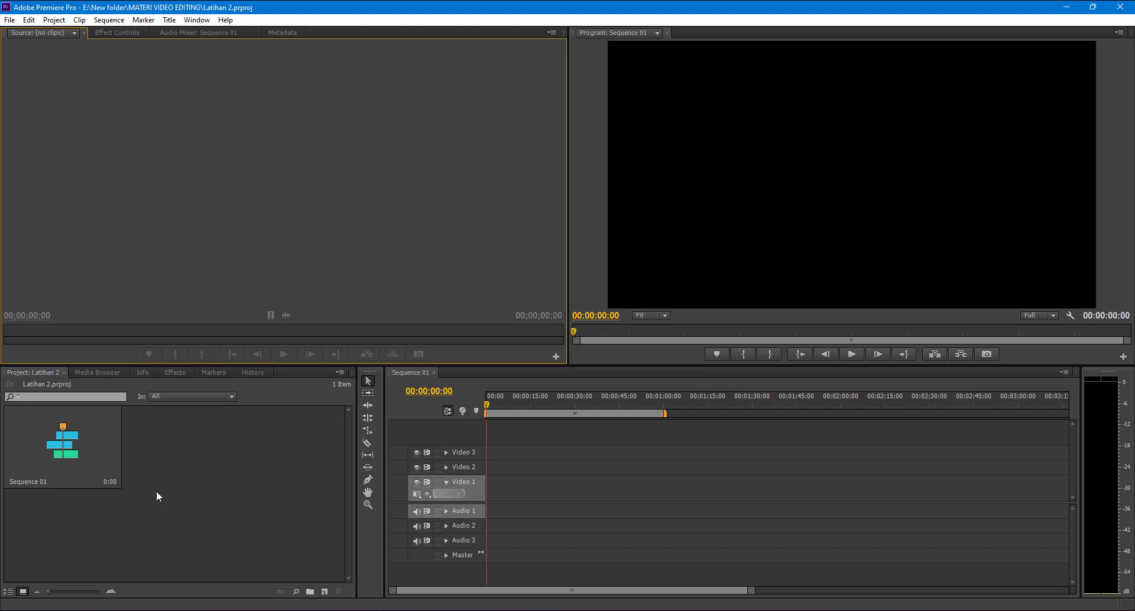
- Import all five .m4v clips from the folder E:\New folder\Video Editing\VIDEO into the project
left_click(215, 504)
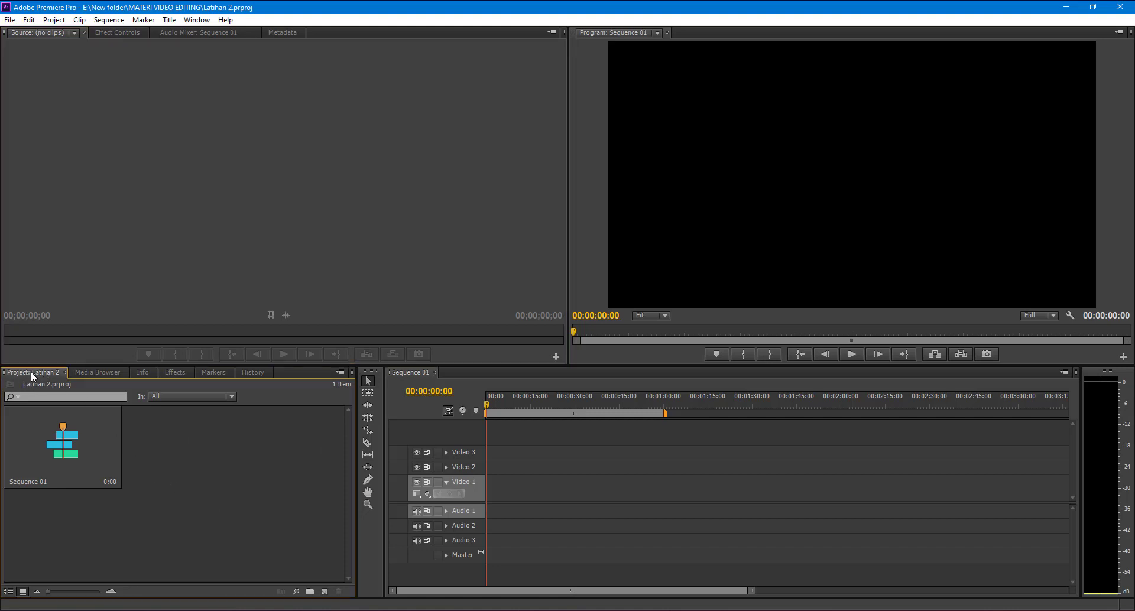
right_click(169, 468)
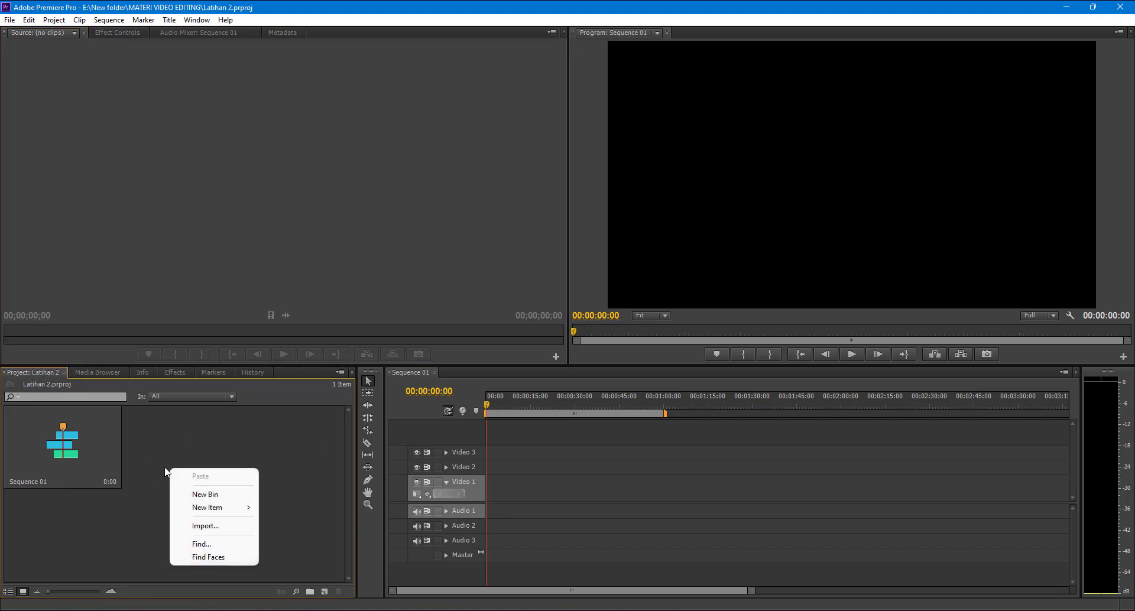
left_click(209, 528)
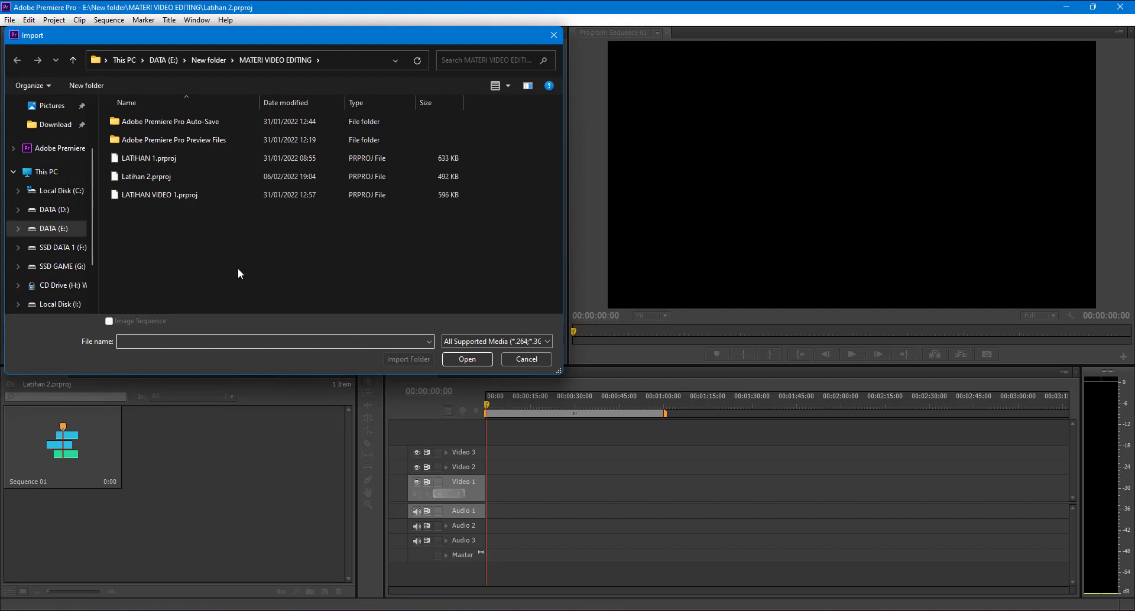
left_click(213, 60)
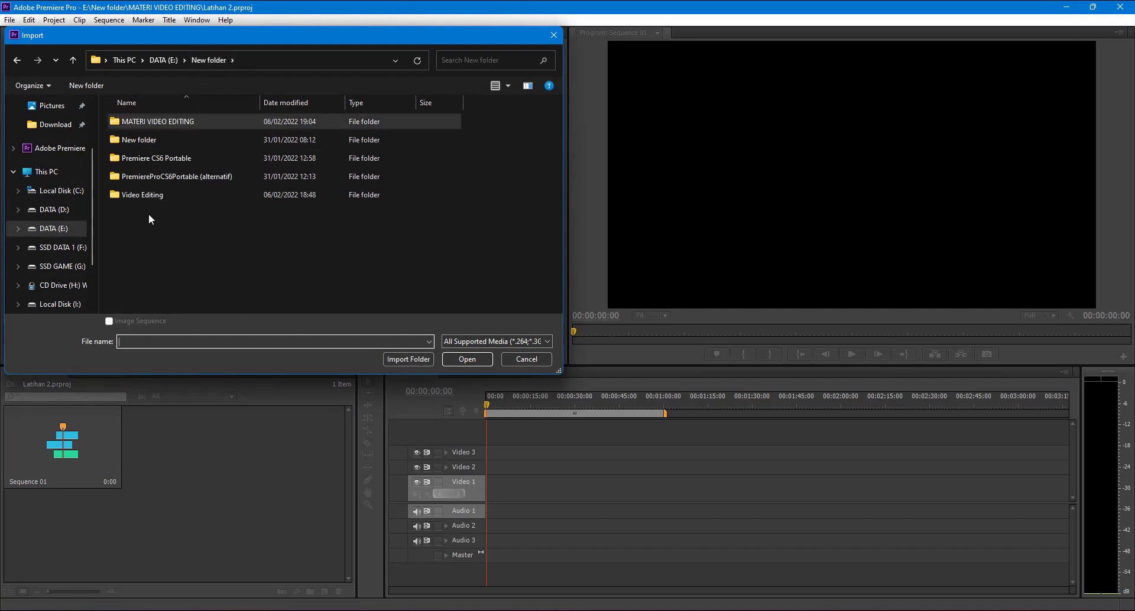
double_click(149, 196)
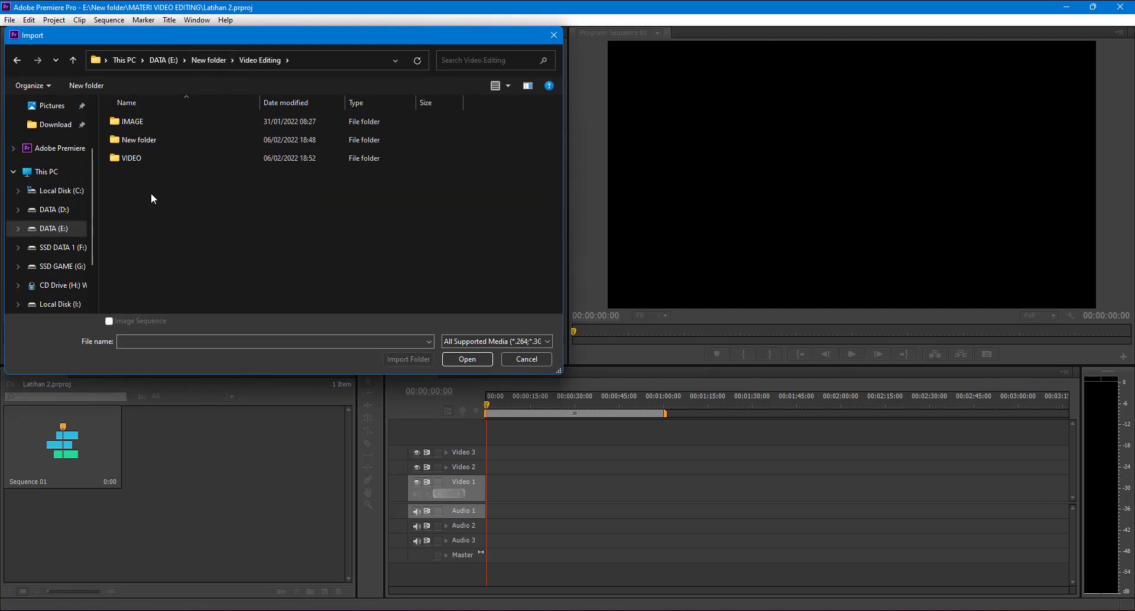
left_click(157, 156)
double_click(159, 158)
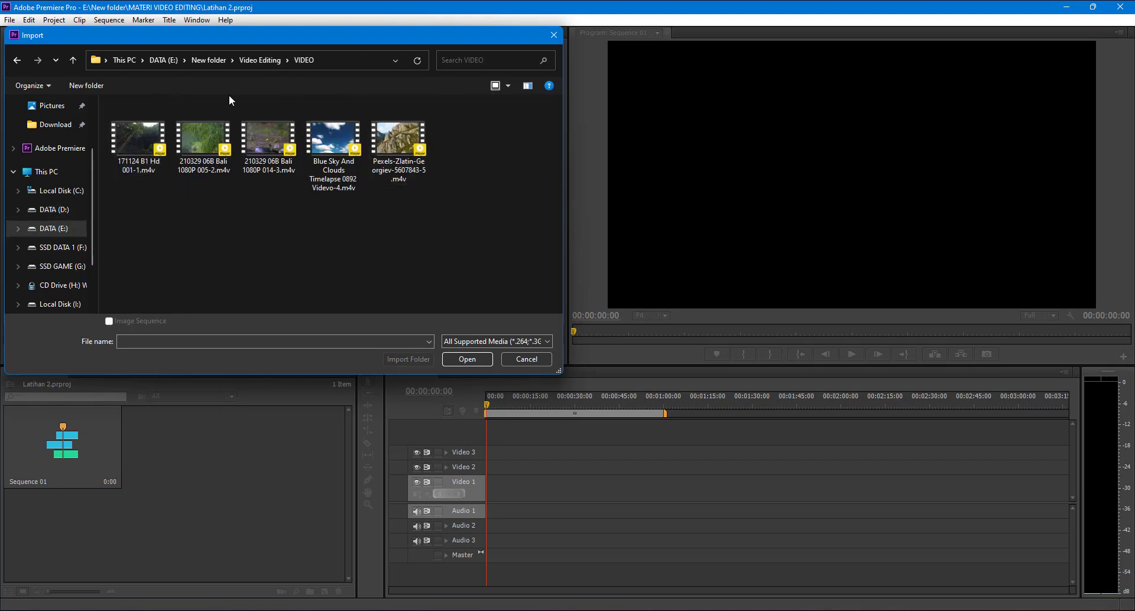
left_click_drag(480, 248, 160, 143)
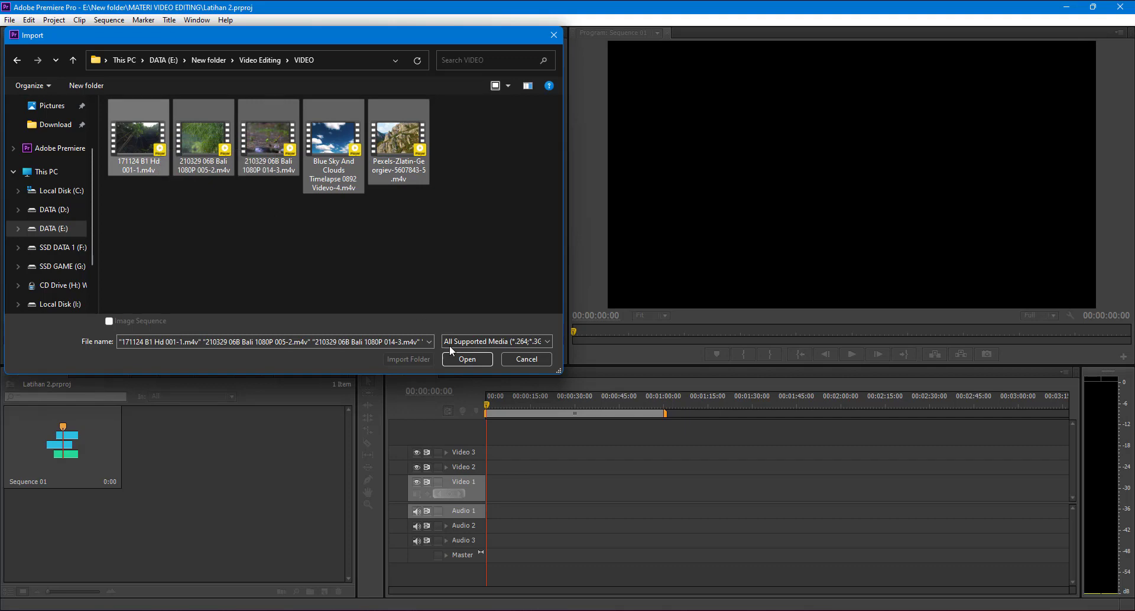
left_click(467, 359)
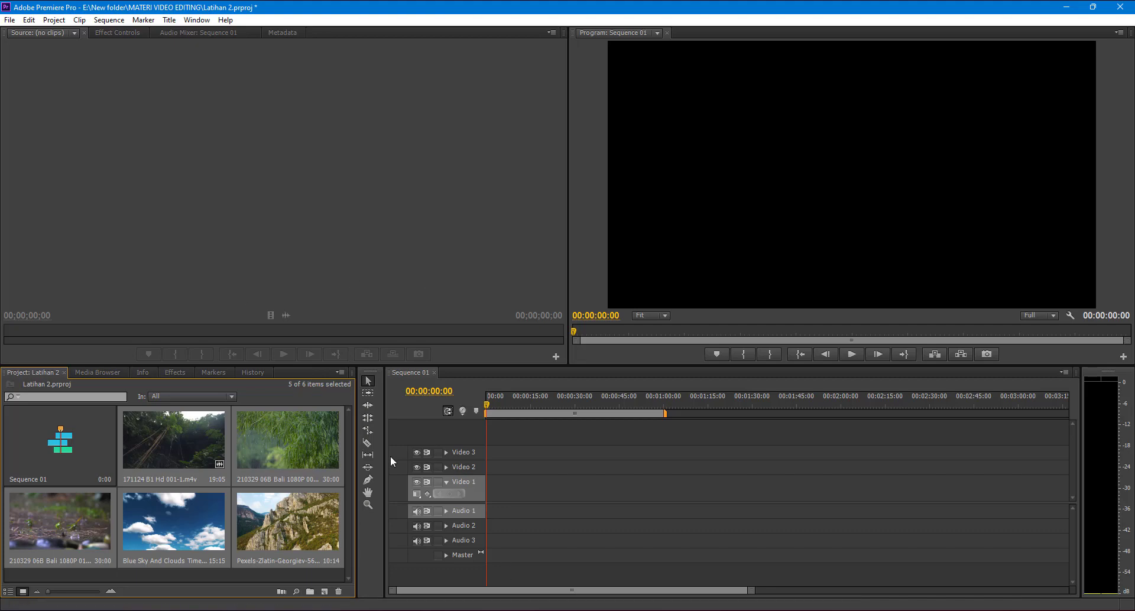
left_click(229, 570)
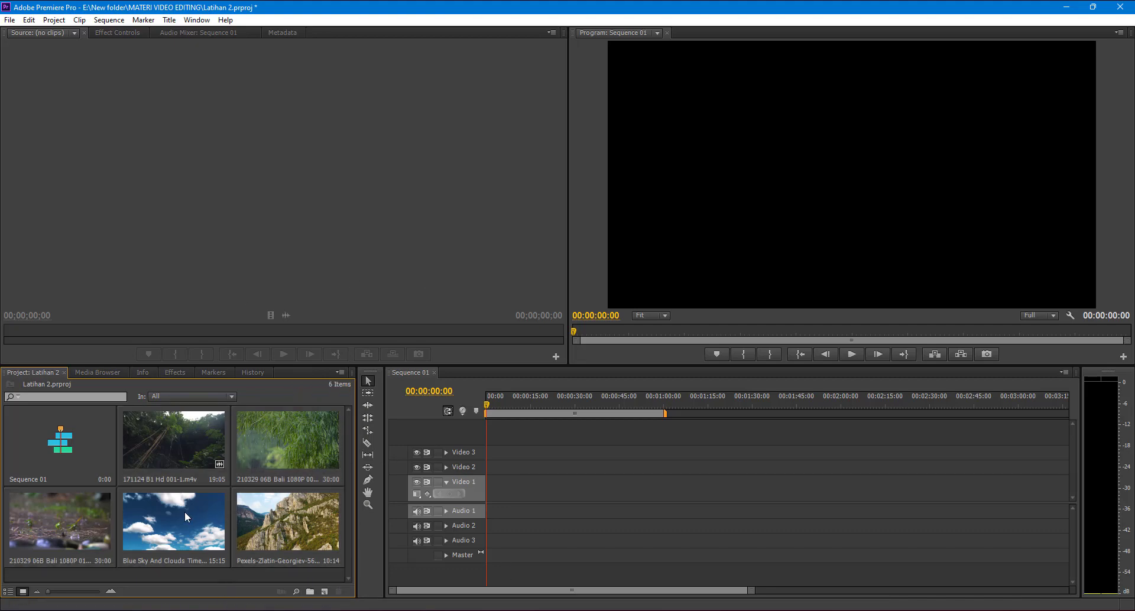
- Look over the imported clips by their thumbnails in the project, including the waterfall, sky and mountain footage
left_click(173, 435)
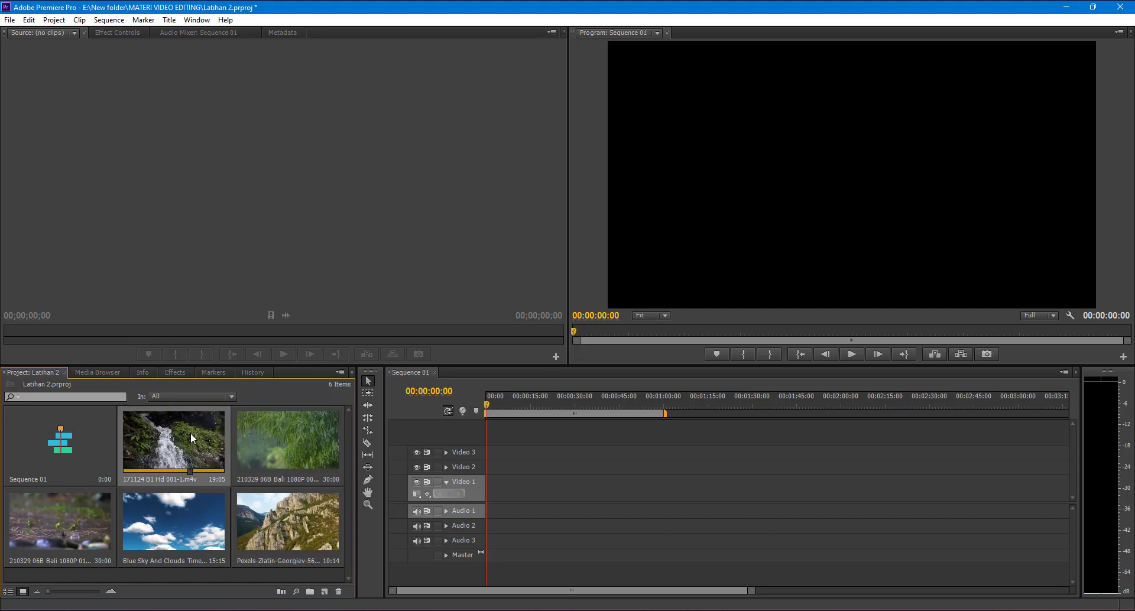
left_click(81, 509)
left_click(139, 521)
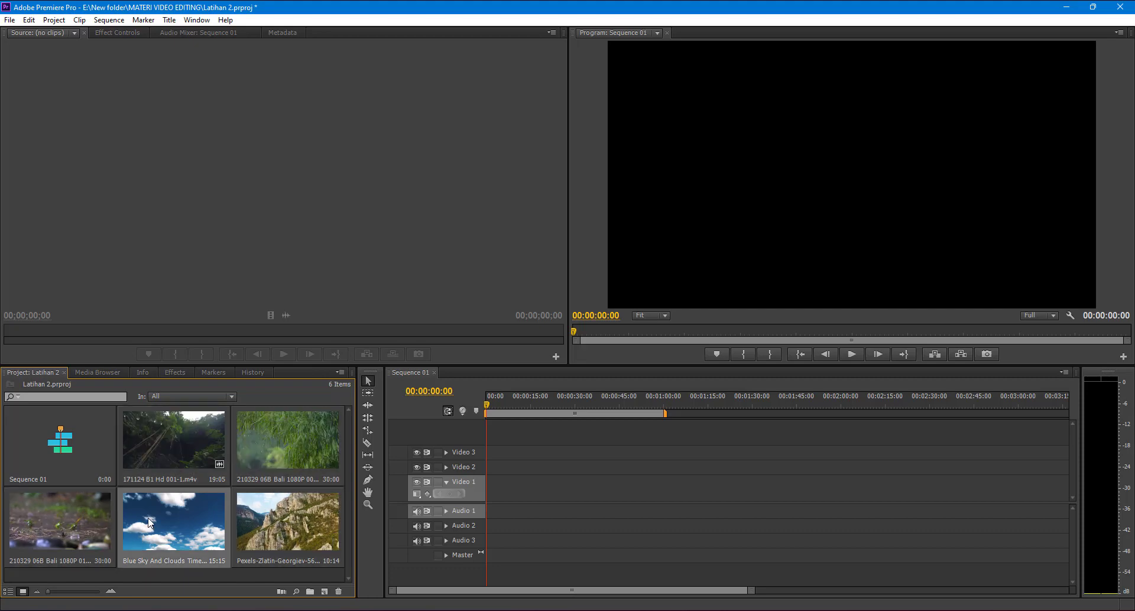
left_click(246, 517)
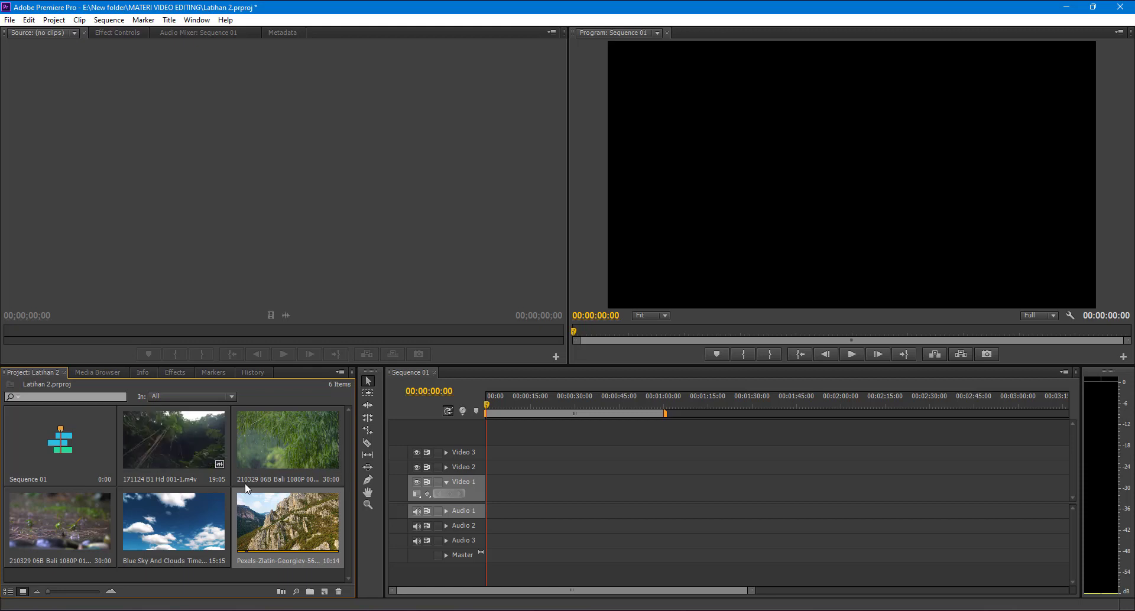
left_click(143, 436)
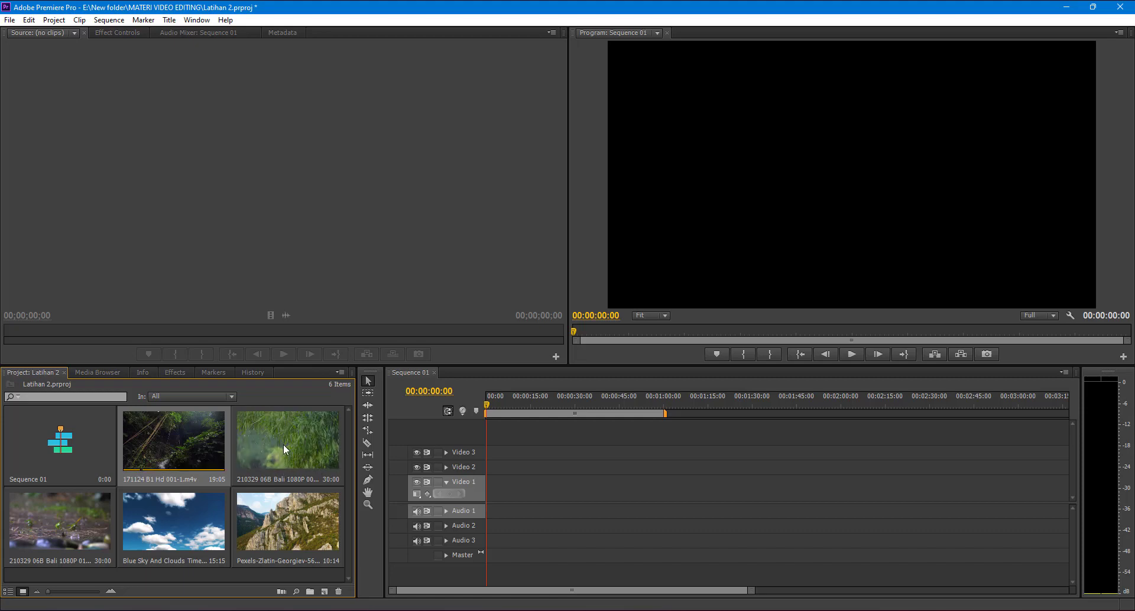
- Preview the waterfall, bamboo, sky, seedling and mountain clips from the project in the Source monitor
double_click(147, 435)
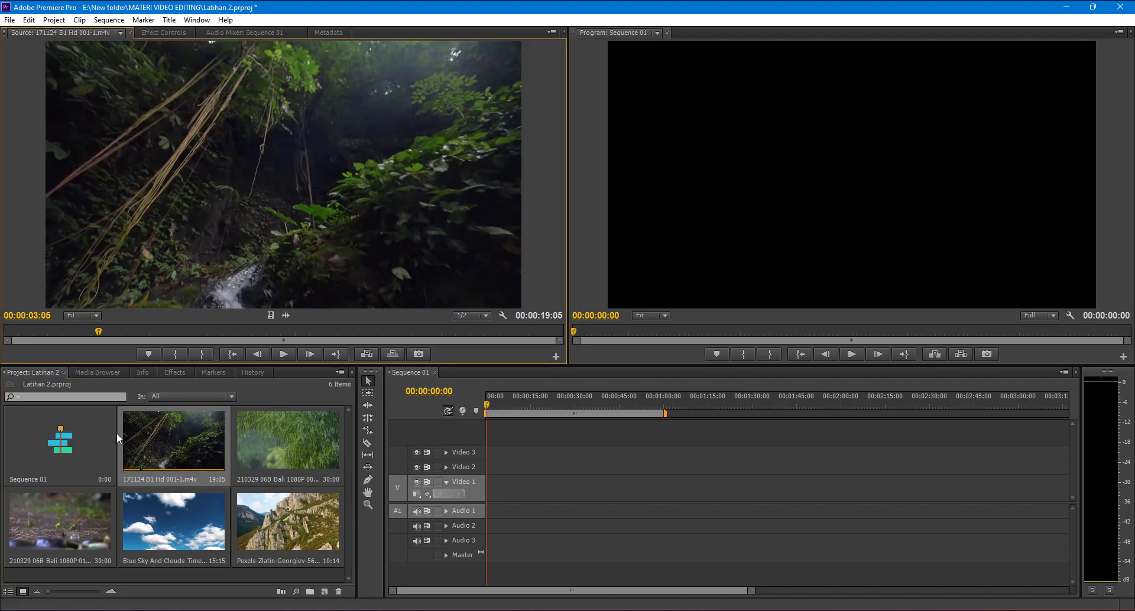
left_click(284, 354)
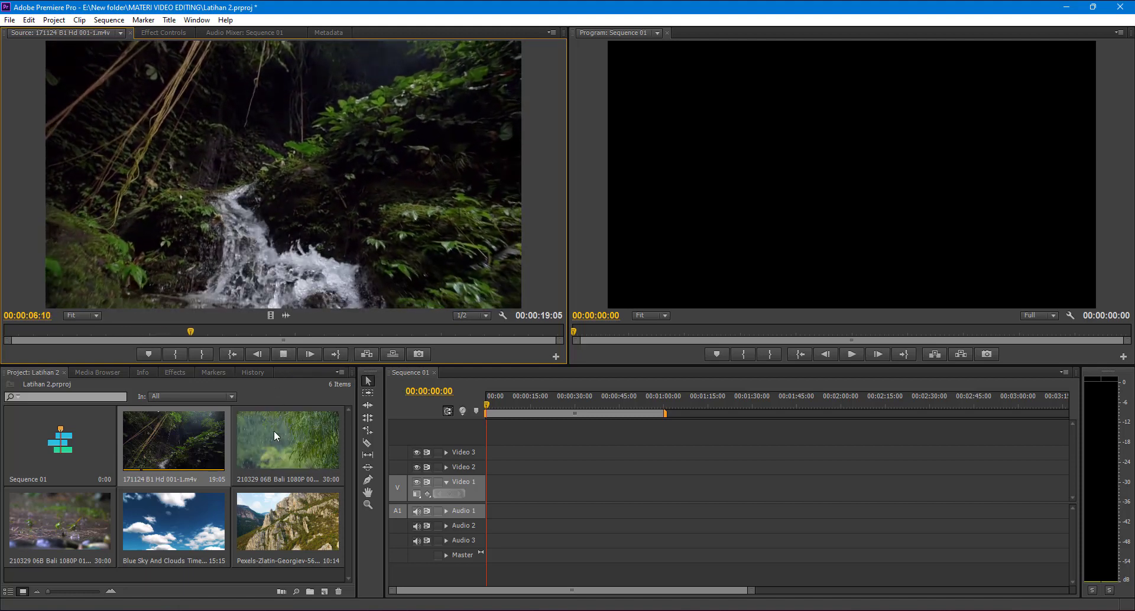
double_click(280, 434)
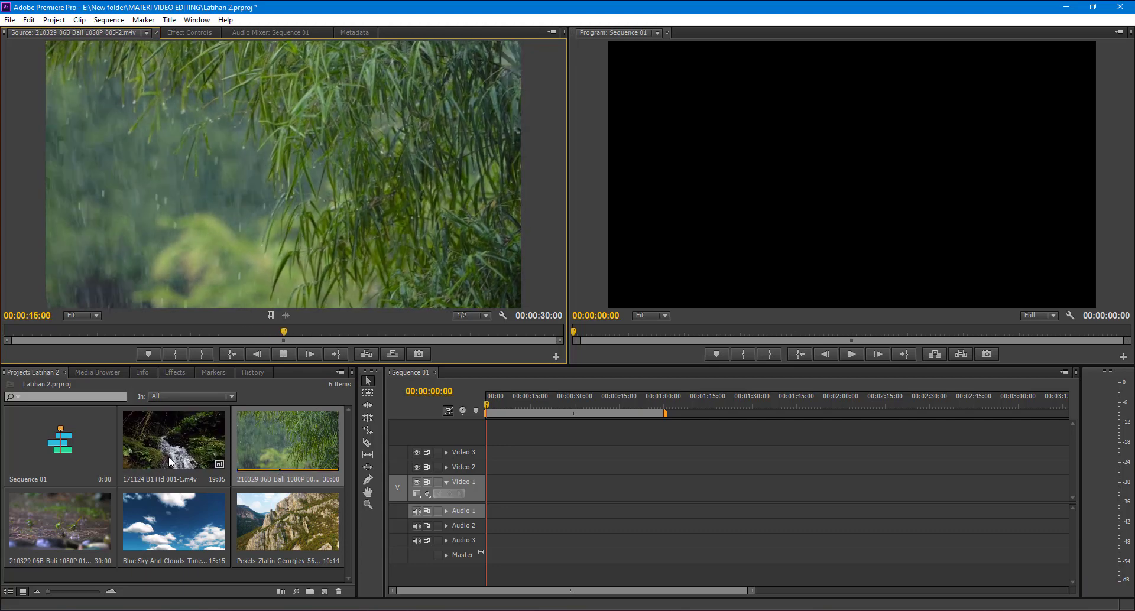
double_click(158, 518)
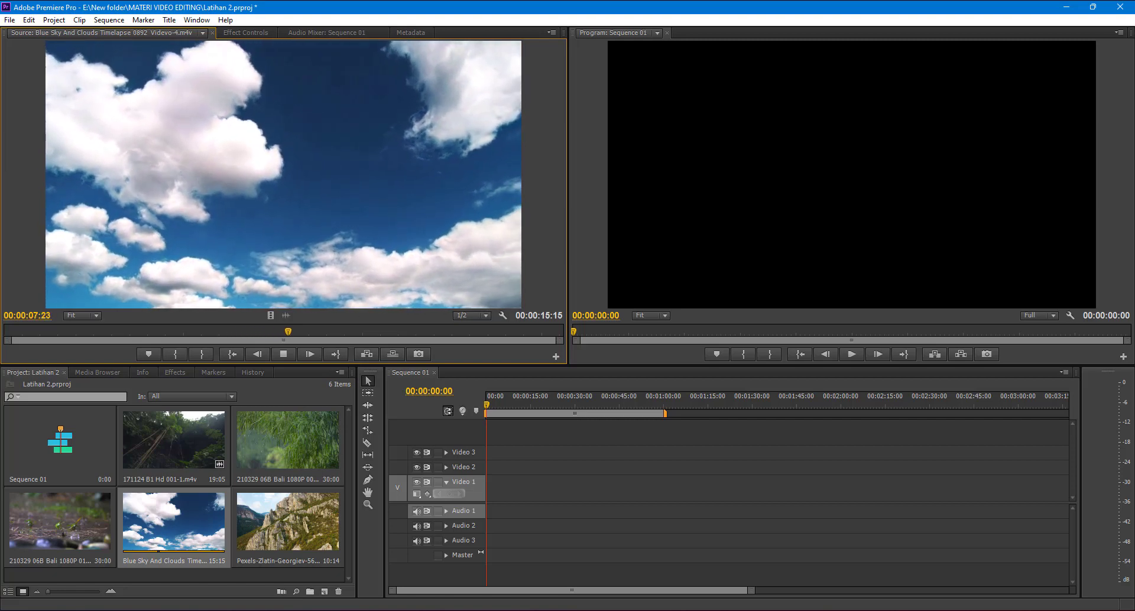
double_click(73, 536)
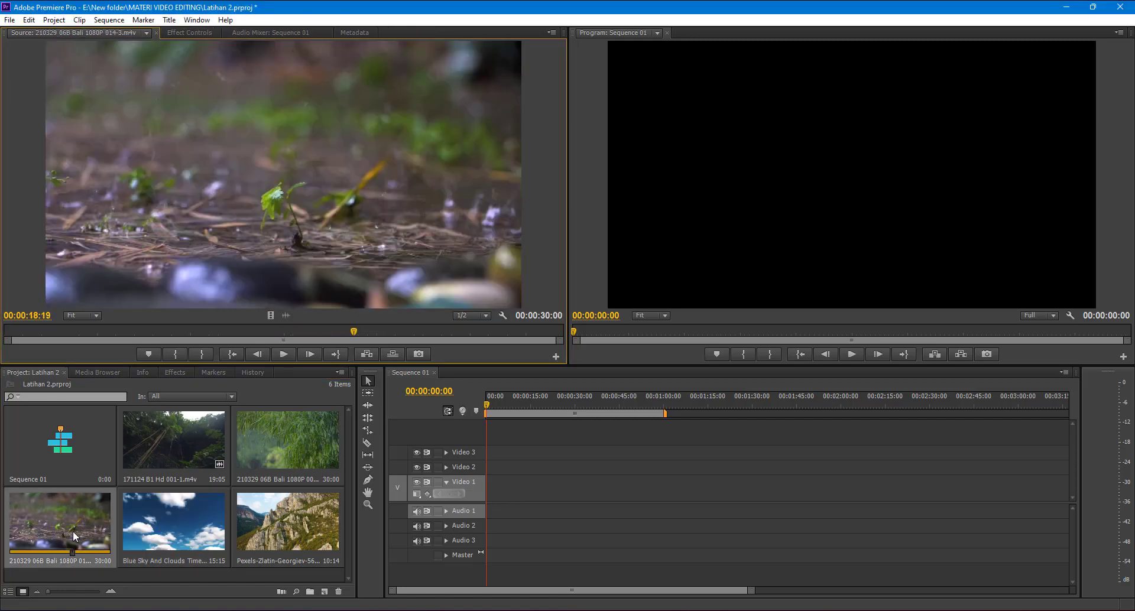
double_click(281, 515)
key("space")
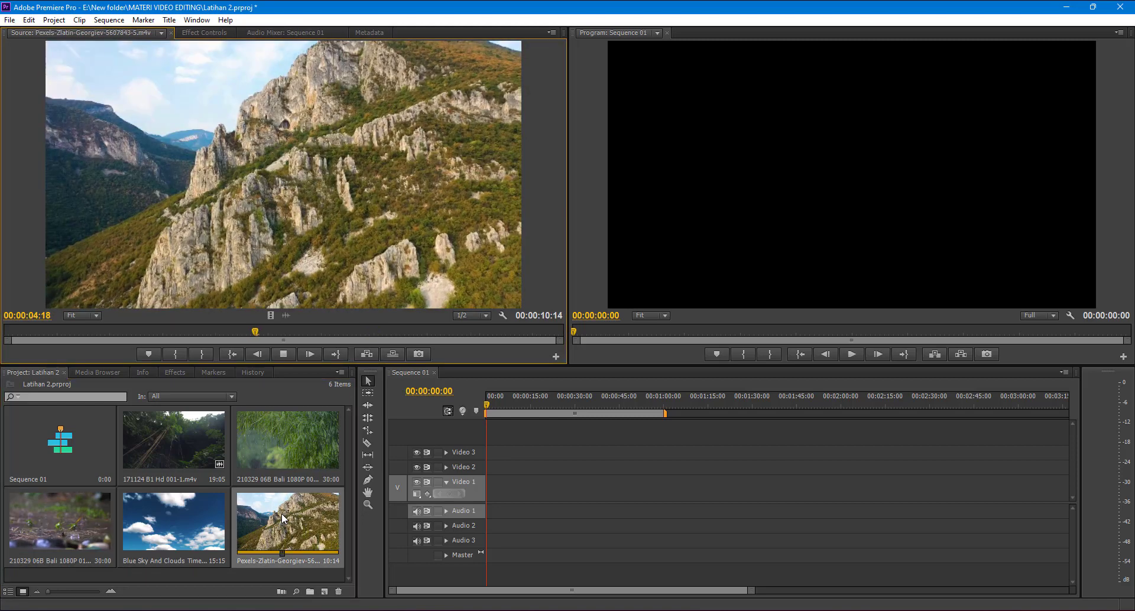
left_click(154, 426)
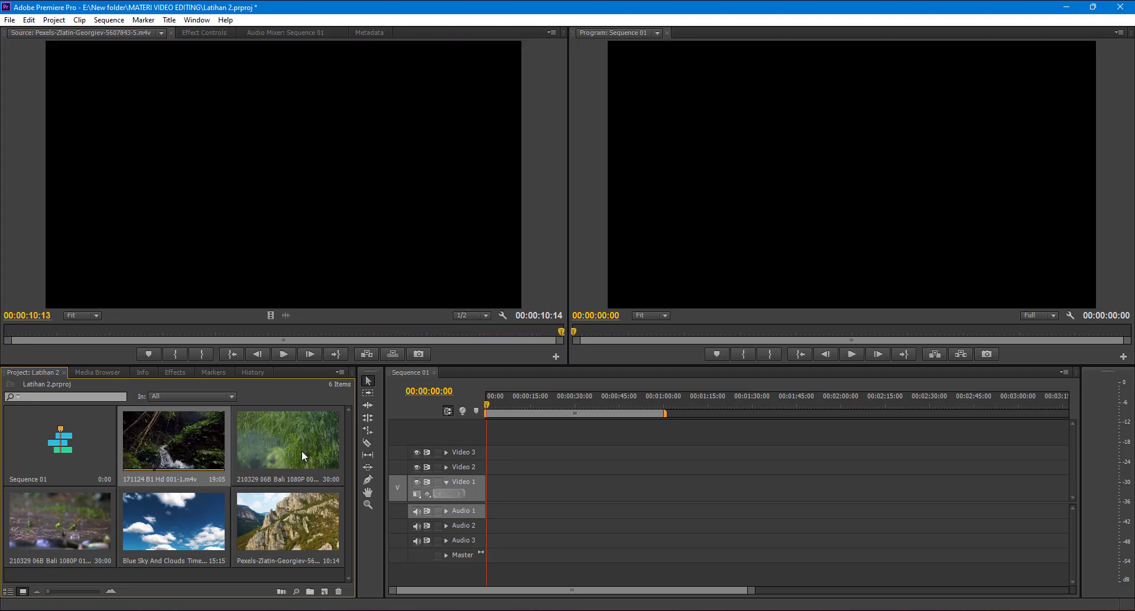
left_click(266, 539)
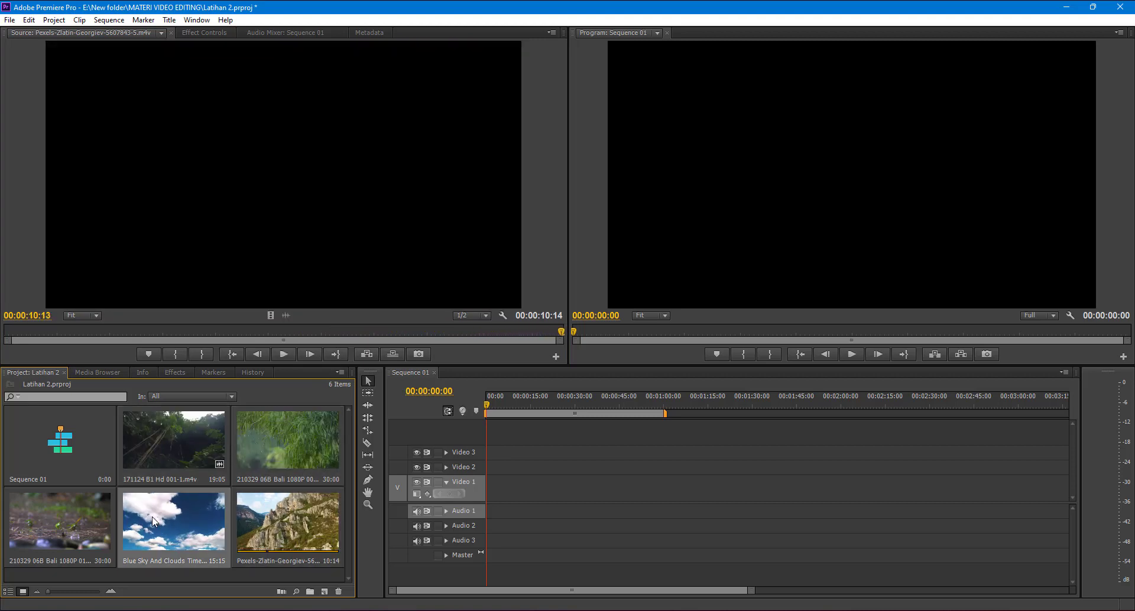
- Place the Blue Sky And Clouds clip at the start of the Video 1 track, keeping the existing sequence settings
left_click(153, 521)
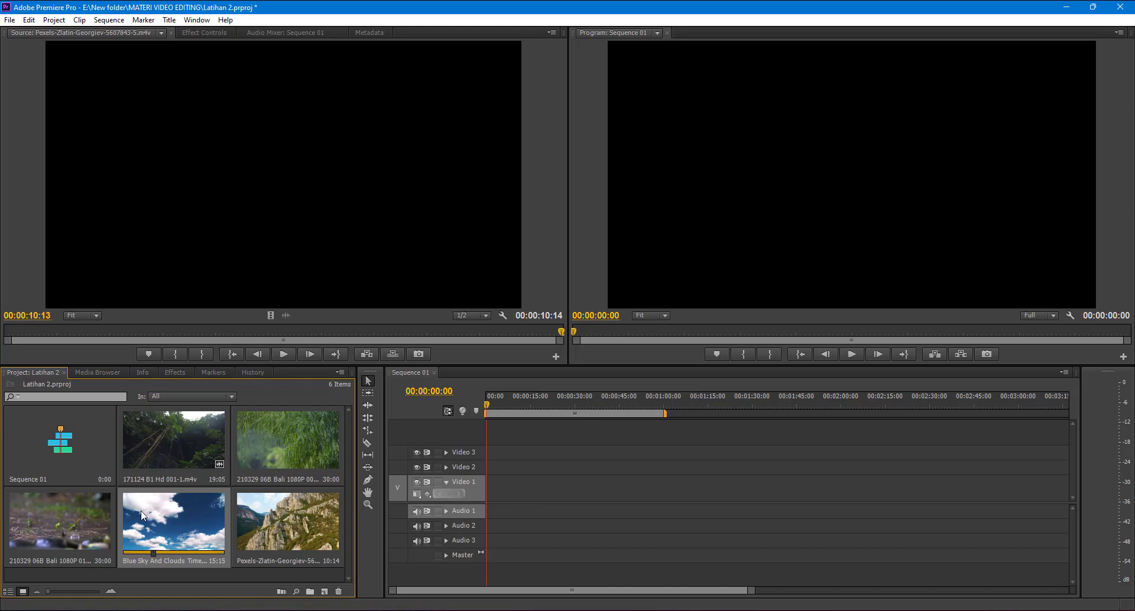
left_click_drag(144, 520, 488, 496)
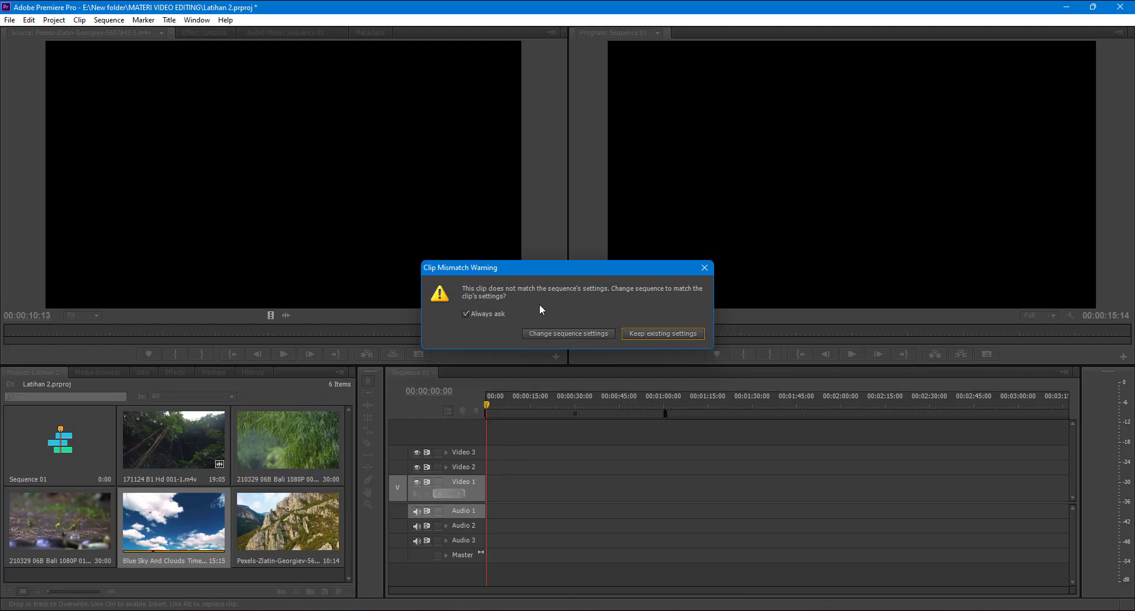
left_click_drag(551, 267, 526, 328)
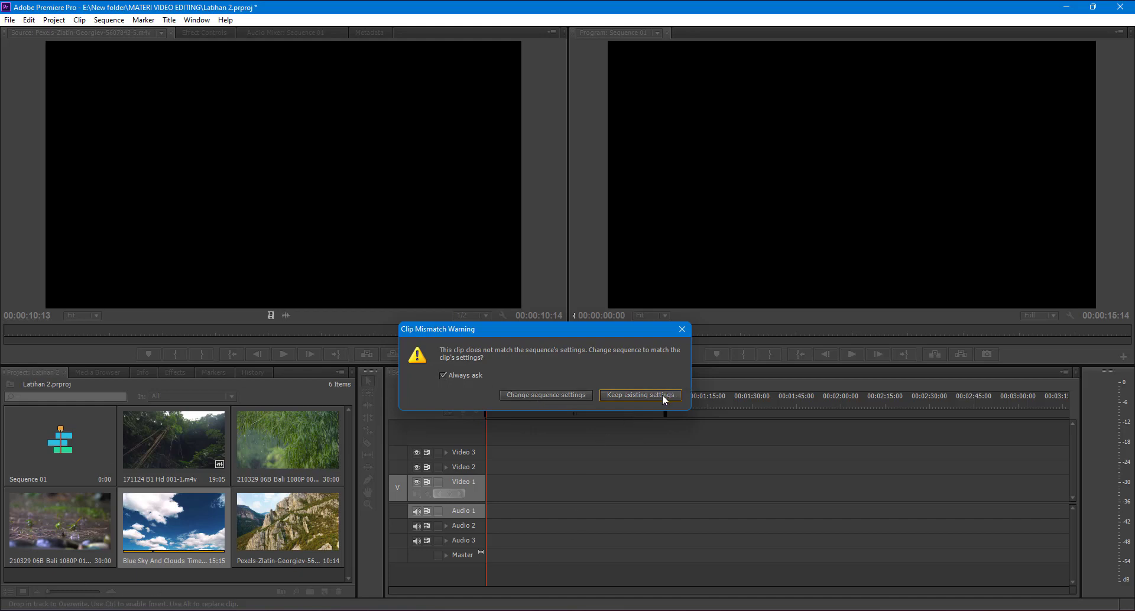
left_click_drag(537, 335, 402, 215)
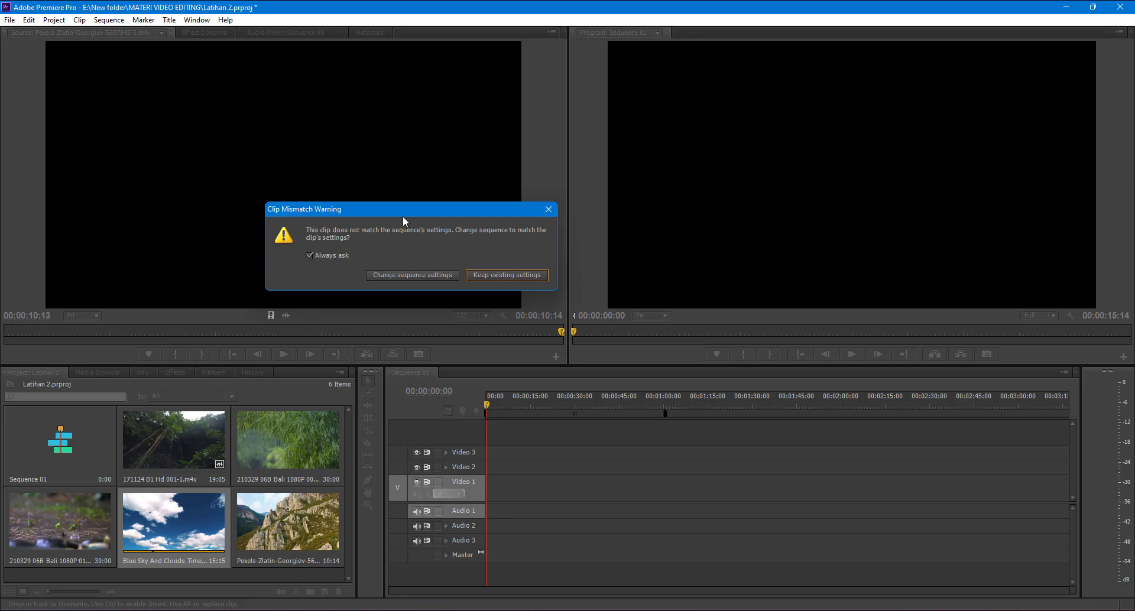
left_click(511, 275)
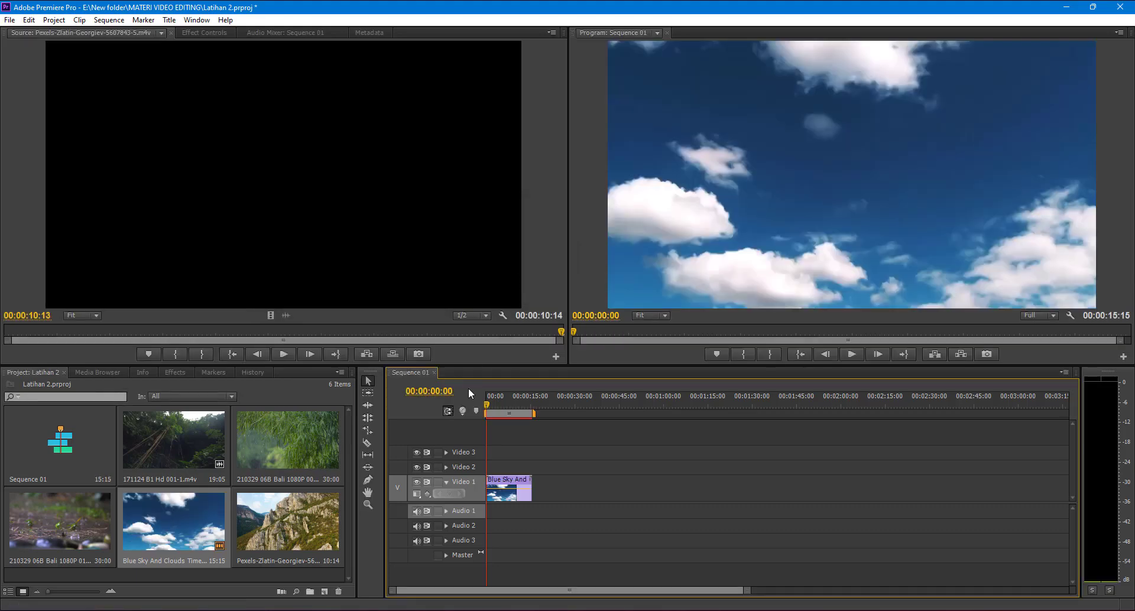
- Play the sequence from the start to check the sky clip in the Program monitor
mouse_move(487, 405)
left_mouse_down()
mouse_move(532, 406)
mouse_move(482, 406)
left_mouse_up()
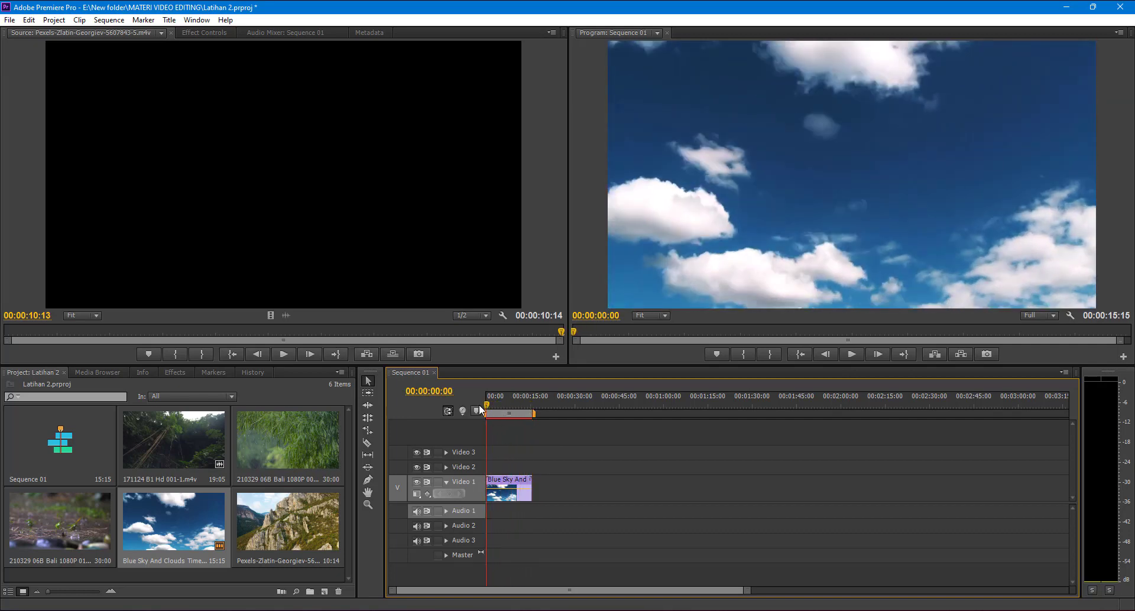
key("space")
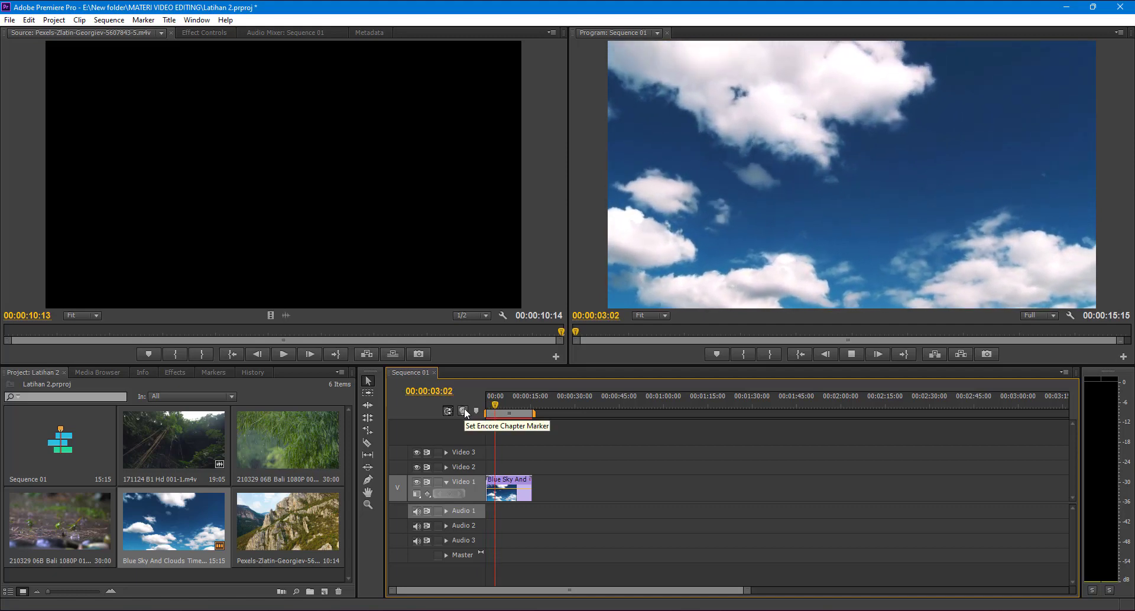
key("space")
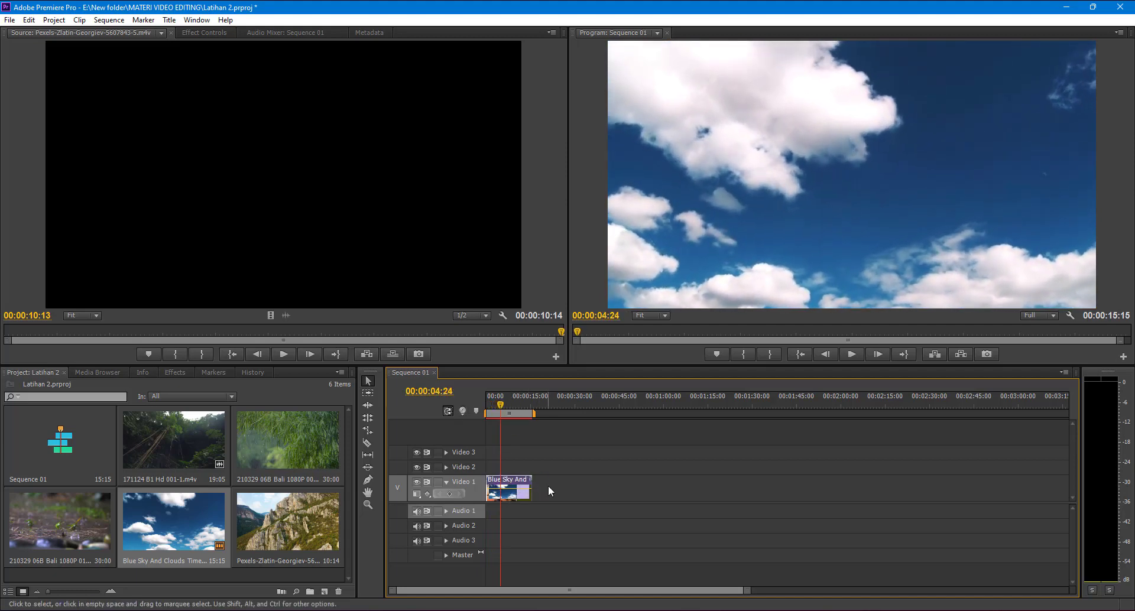
left_click(509, 491)
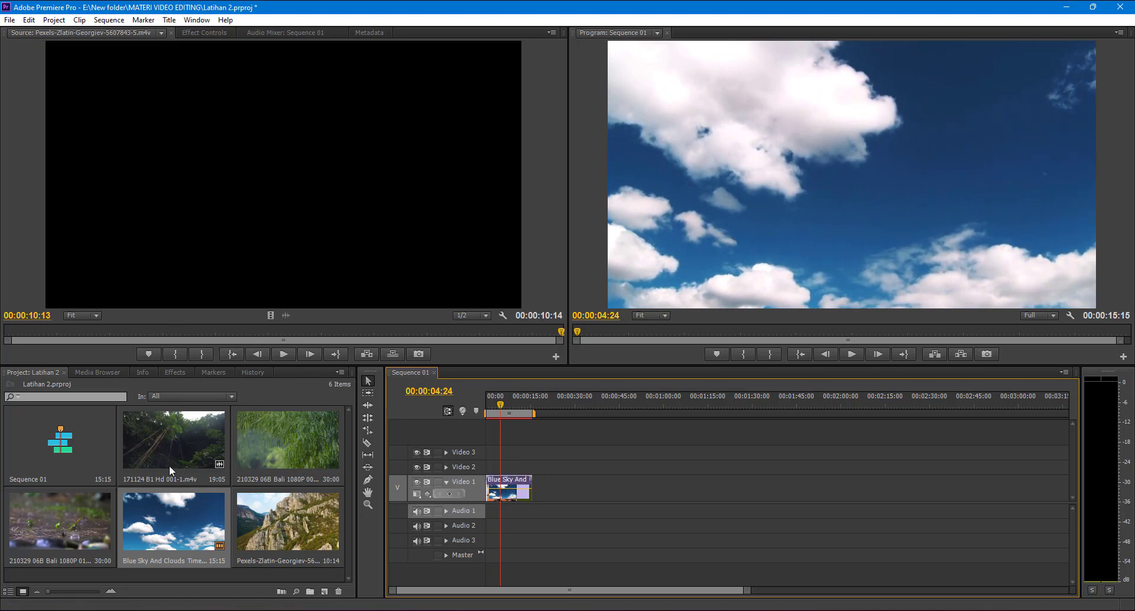
- Place the mountain clip directly after the sky clip on Video 1 and play the sequence across the cut
left_click_drag(277, 520, 537, 498)
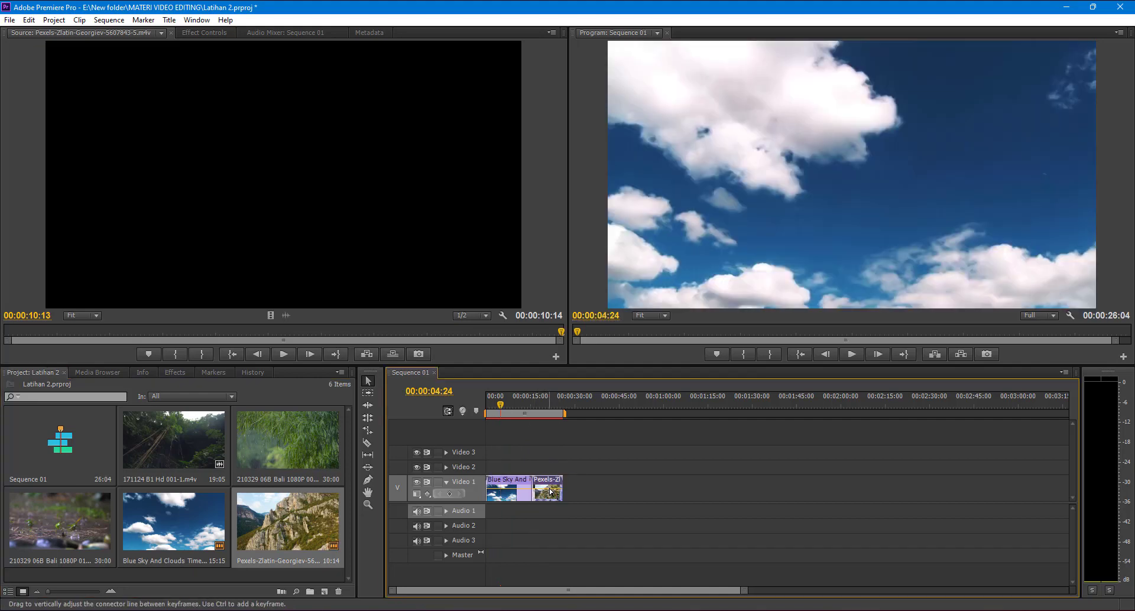
left_click_drag(528, 408, 504, 406)
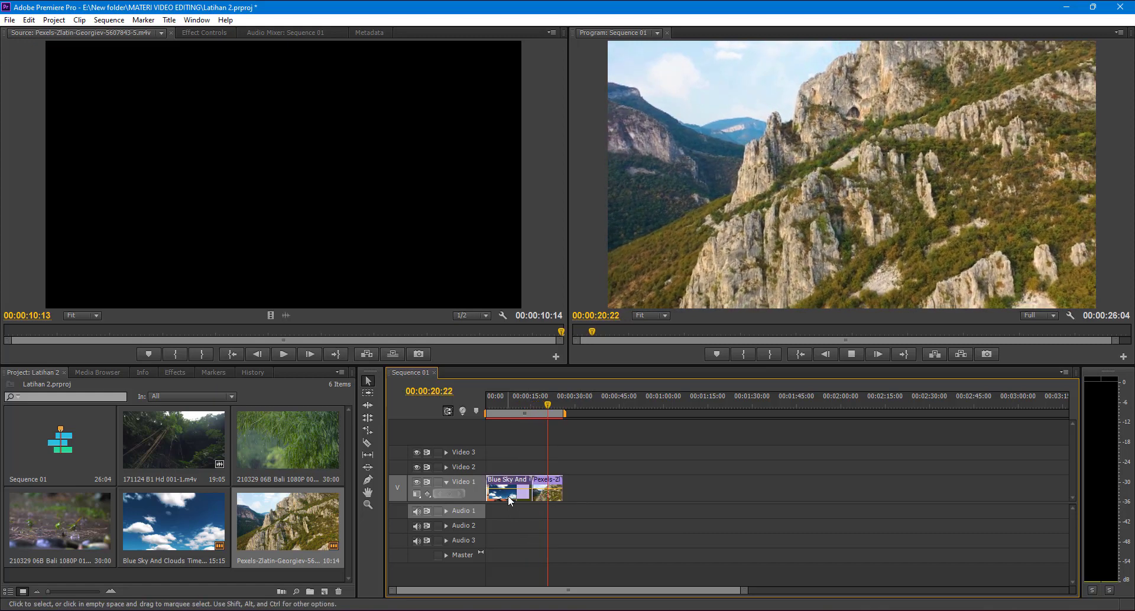
key("space")
left_click(542, 401)
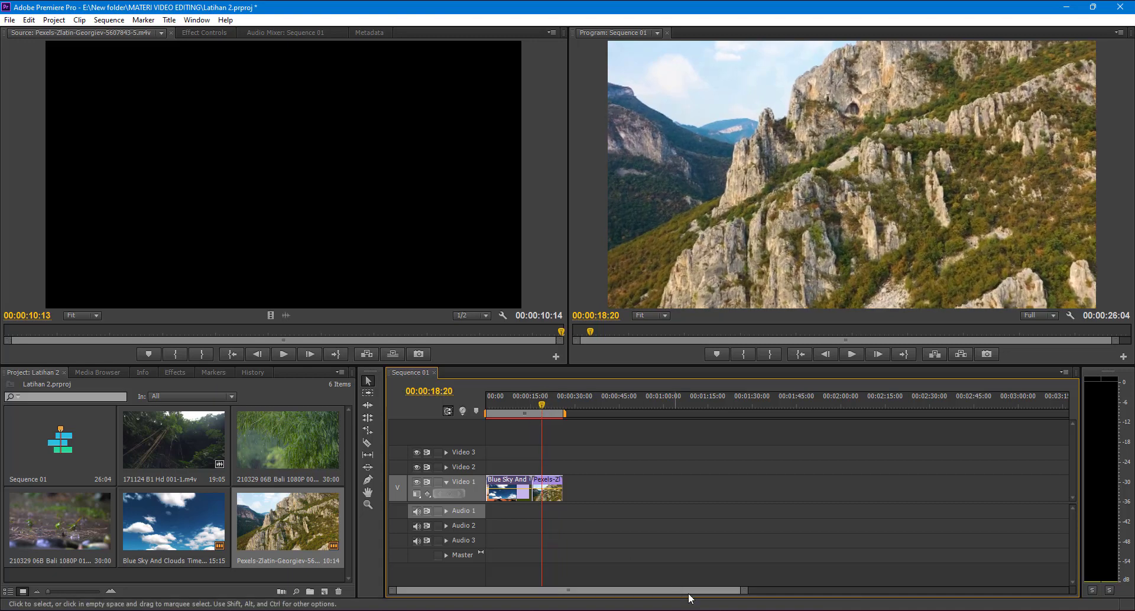
- Enlarge the timeline view of the two clips and scrub through the opening seconds of the sky clip
left_click_drag(748, 590, 677, 592)
mouse_move(472, 591)
left_mouse_down()
mouse_move(493, 591)
mouse_move(464, 591)
left_mouse_up()
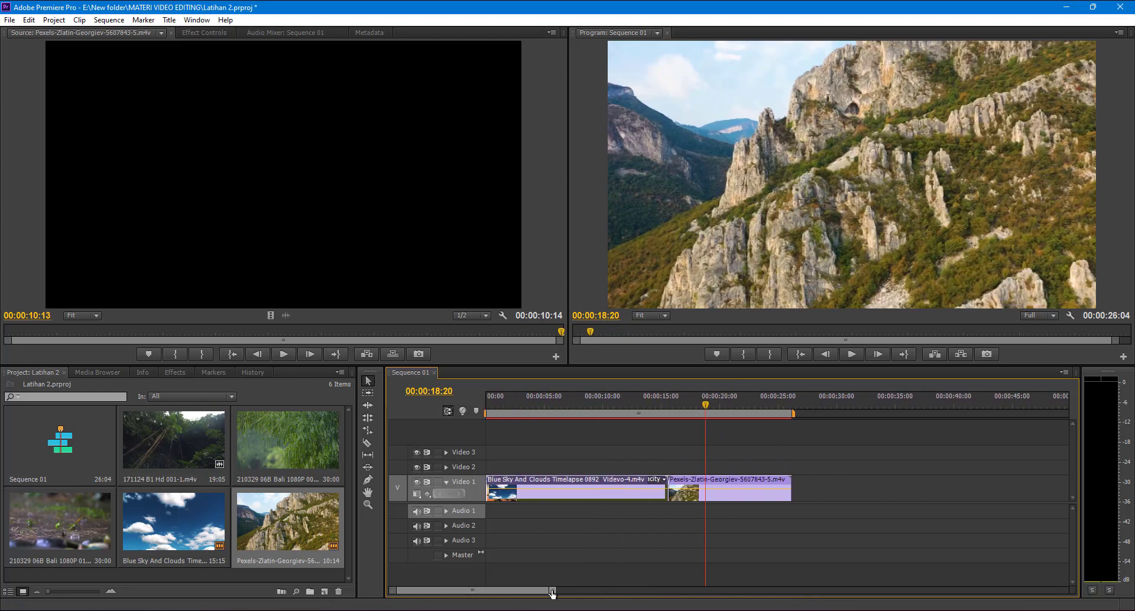
mouse_move(555, 591)
left_mouse_down()
mouse_move(570, 591)
mouse_move(548, 592)
left_mouse_up()
left_click_drag(545, 593, 585, 592)
left_click_drag(451, 590, 424, 588)
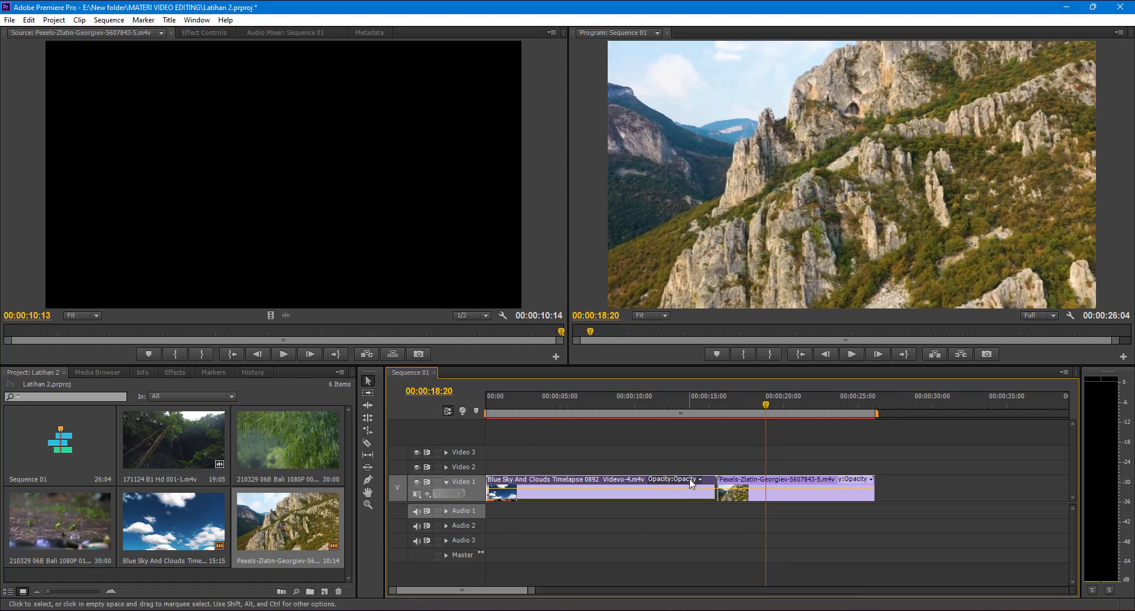
mouse_move(590, 405)
left_mouse_down()
mouse_move(532, 405)
mouse_move(755, 406)
mouse_move(569, 411)
left_mouse_up()
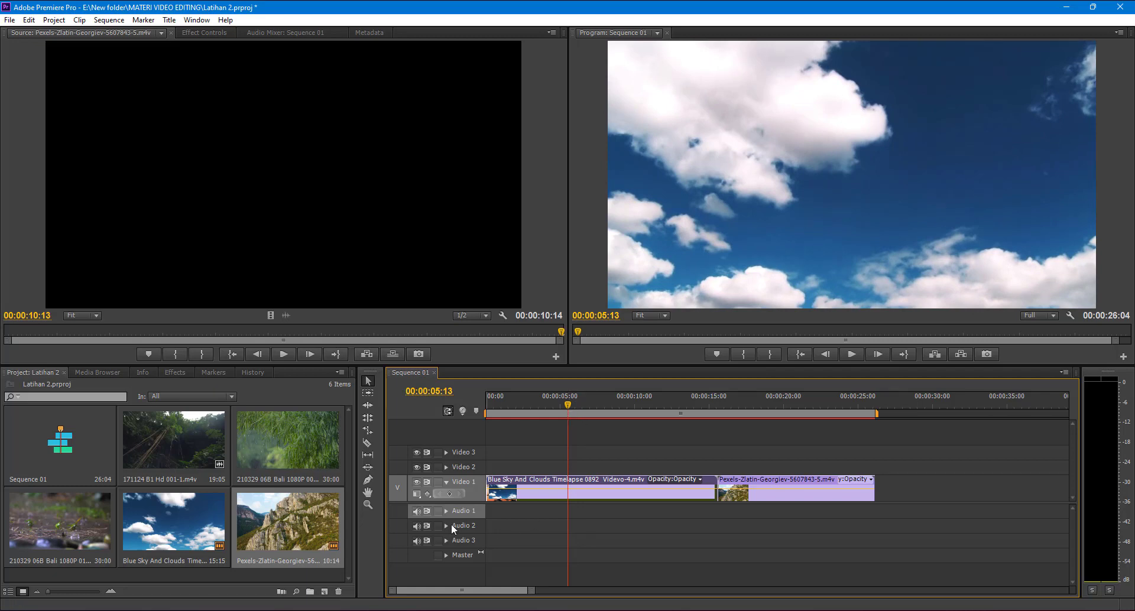
left_click(268, 439)
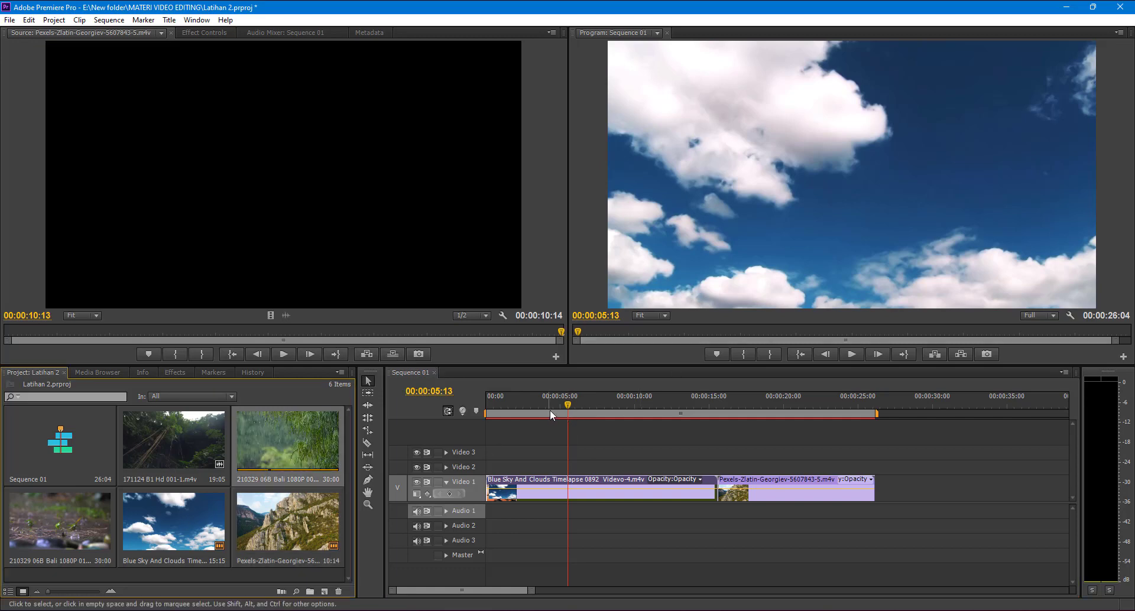
mouse_move(569, 403)
left_mouse_down()
mouse_move(537, 402)
mouse_move(687, 400)
mouse_move(558, 415)
left_mouse_up()
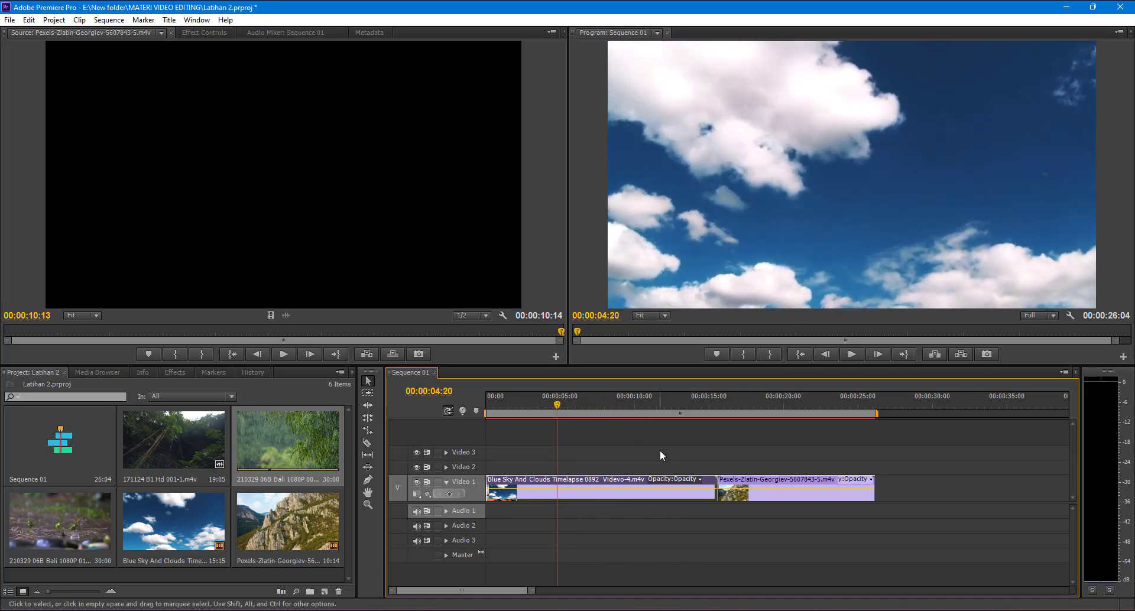
left_click_drag(556, 402, 486, 404)
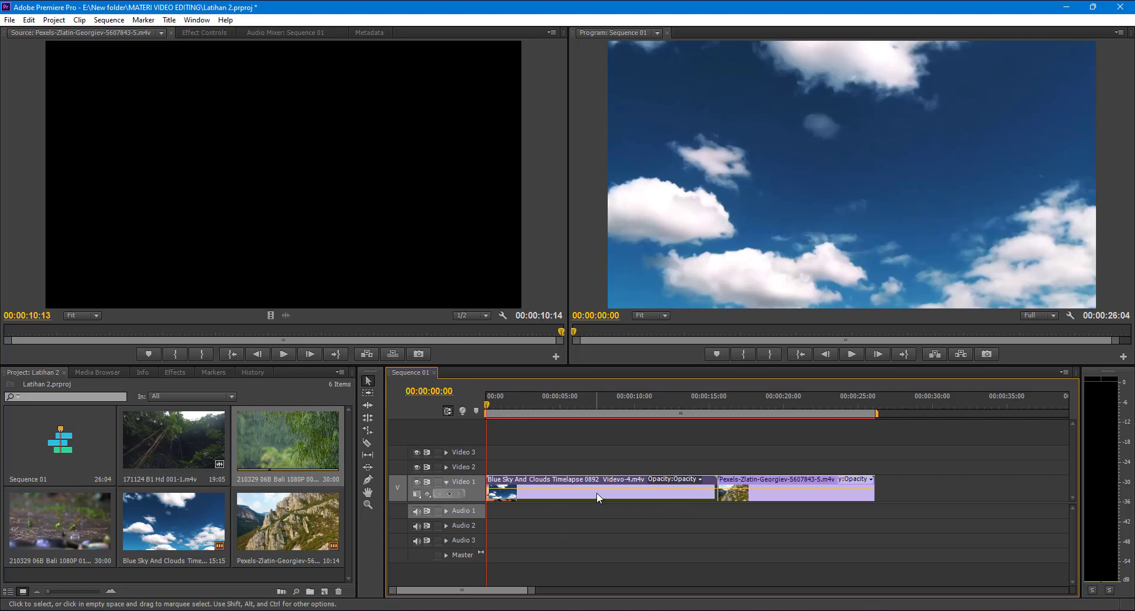
left_click_drag(488, 402, 554, 409)
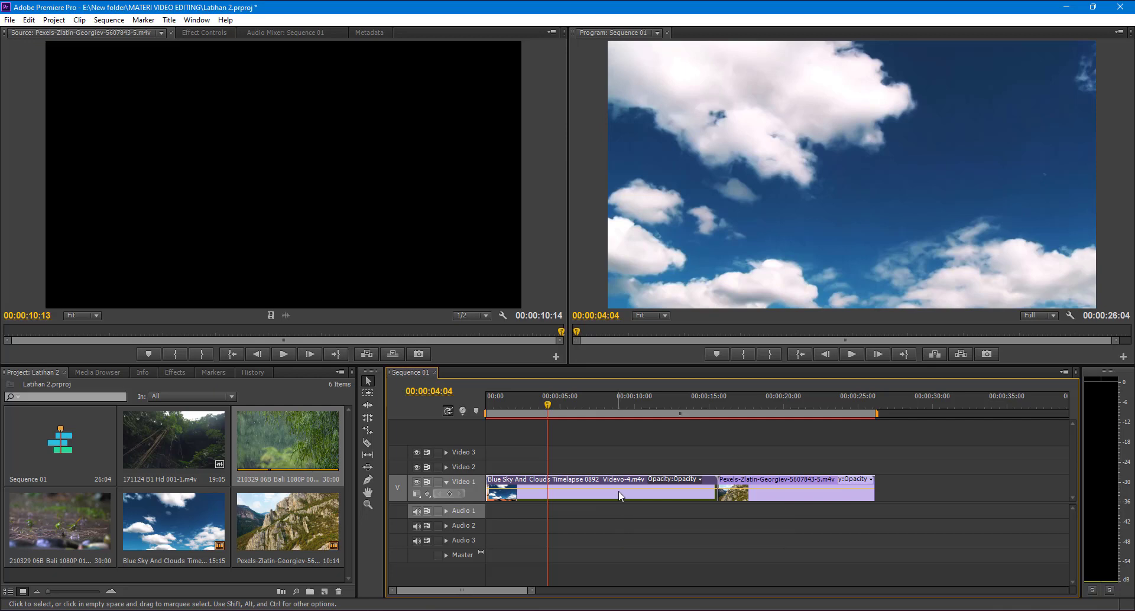
- Open the sky clip from the timeline in the Source monitor and set its In point at 00:00:03:00
mouse_move(620, 495)
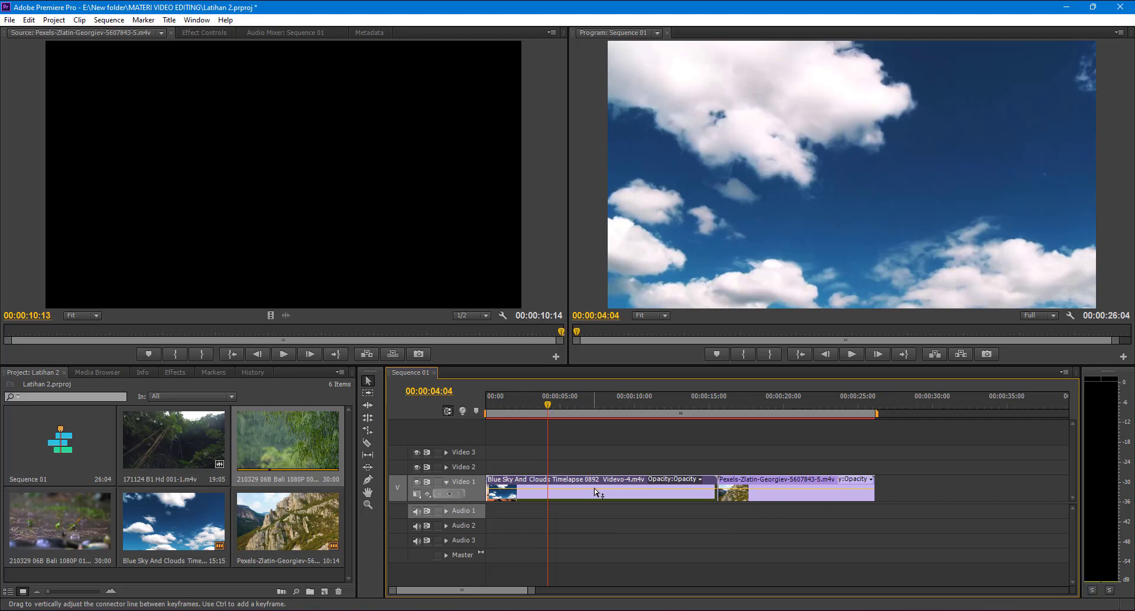
double_click(575, 494)
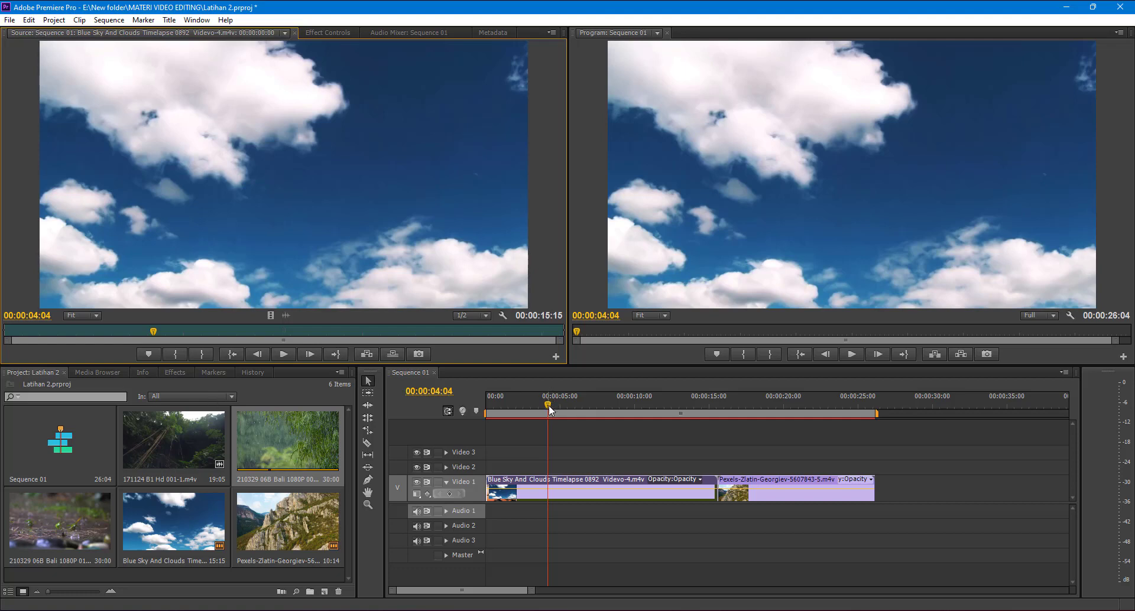
left_click_drag(549, 406, 492, 414)
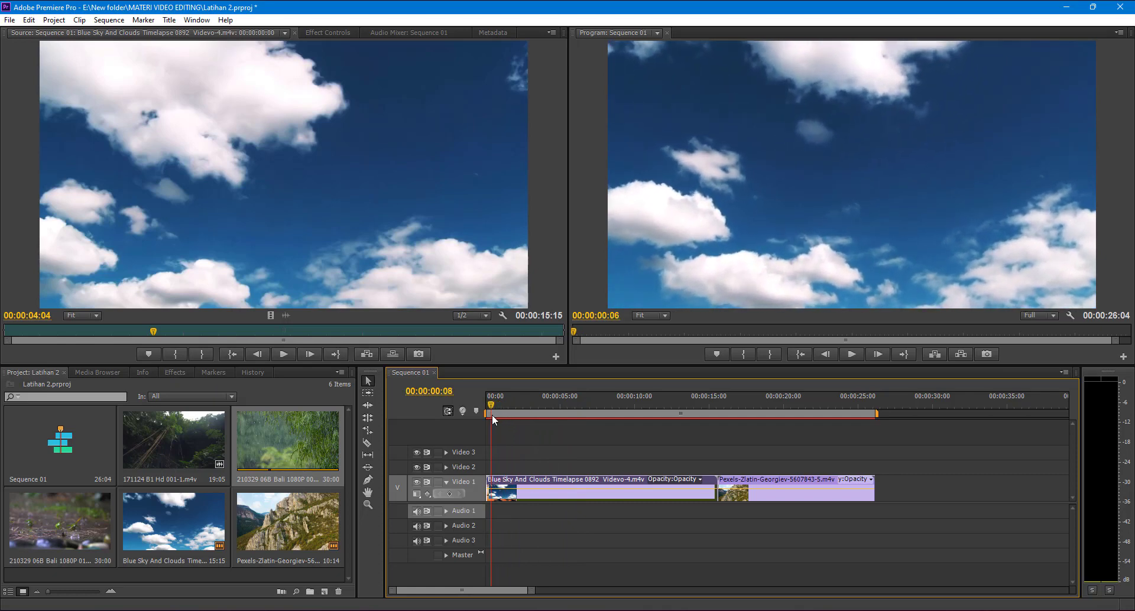
left_click_drag(152, 333, 5, 336)
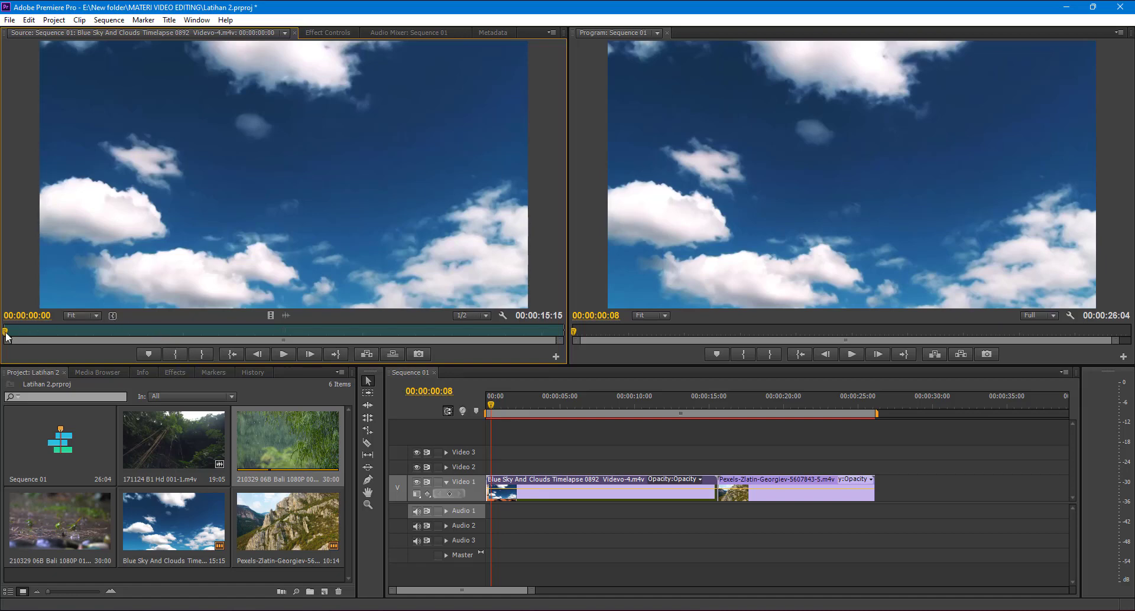
left_click_drag(6, 334, 112, 331)
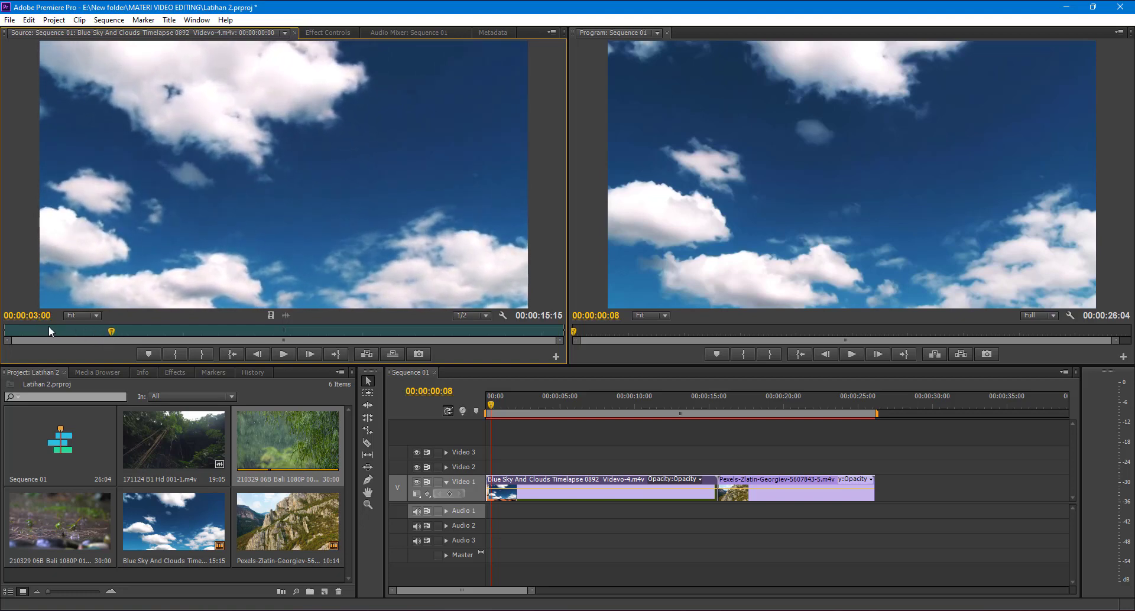
left_click(175, 353)
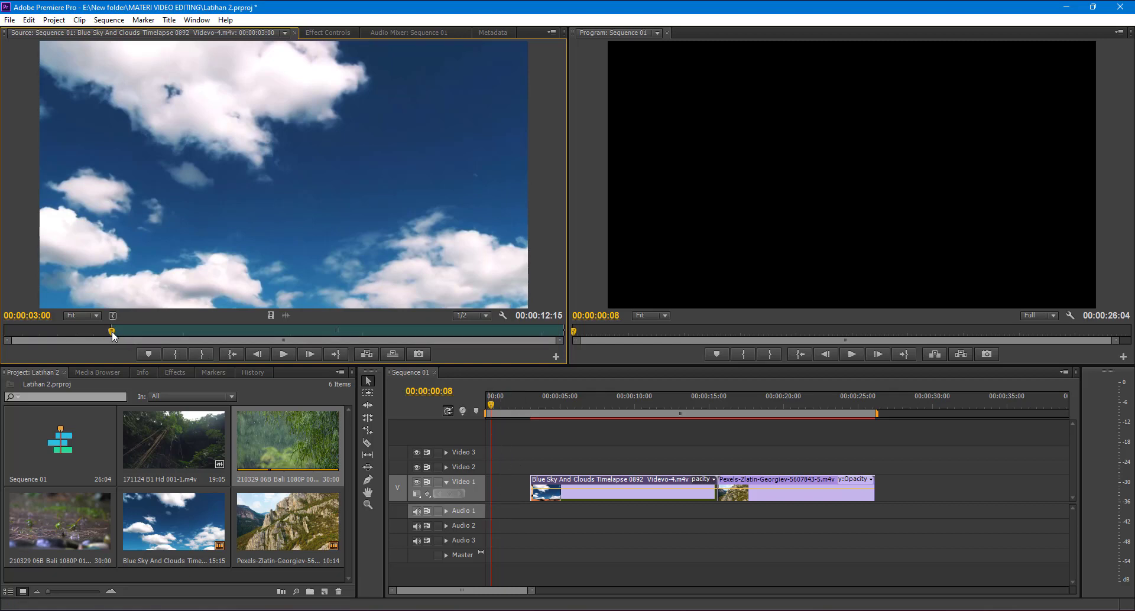
- Set the sky clip's Out point at 00:00:12:00 in the Source monitor
left_click_drag(111, 331, 343, 336)
key("i")
left_click_drag(351, 335, 435, 341)
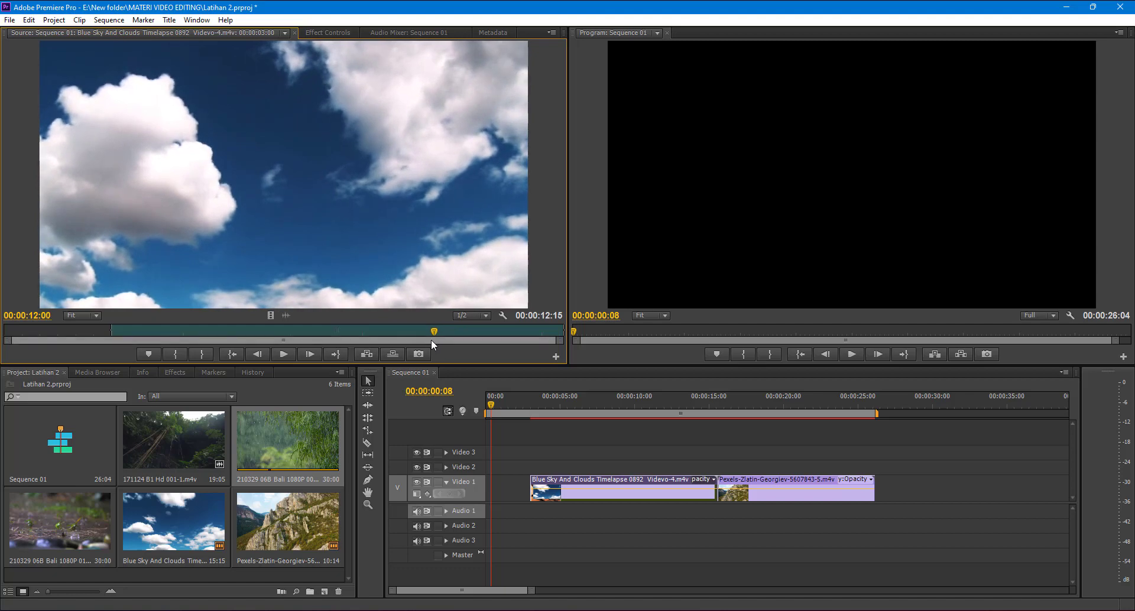
left_click(200, 355)
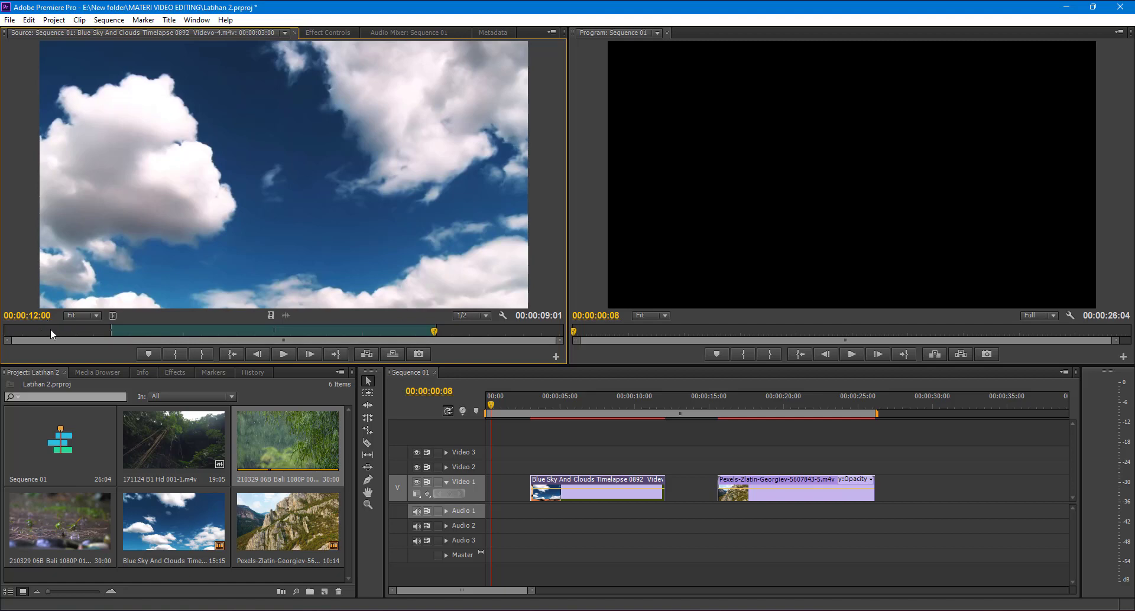
- Move the sky clip earlier on Video 1 to start at 00:00:01:02 and extend its Out point to 00:00:12:17
left_click(589, 496)
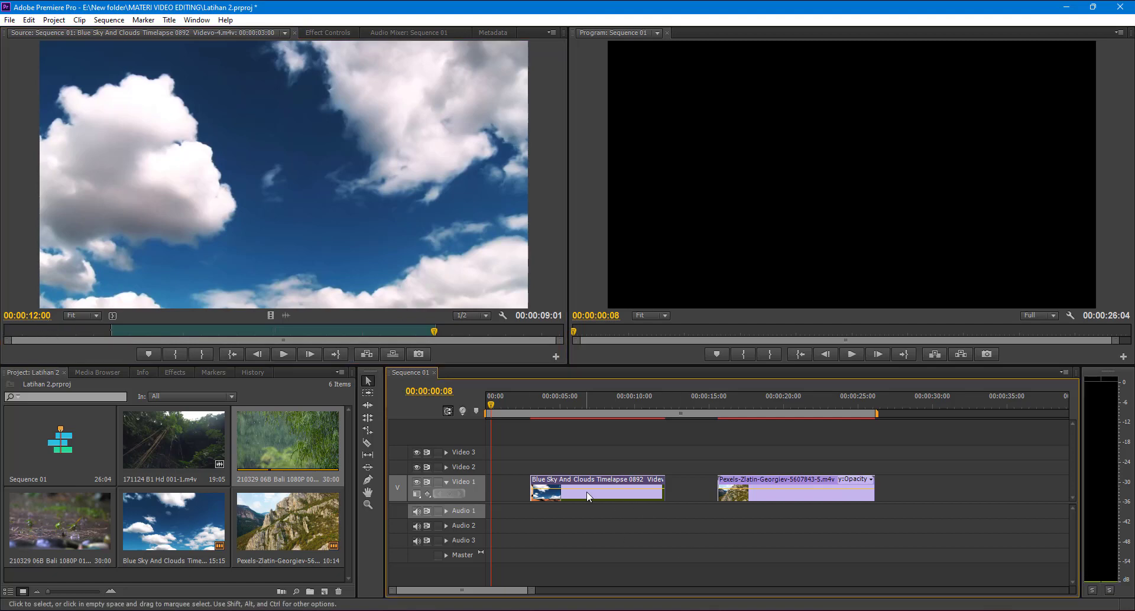
left_click_drag(588, 496, 562, 496)
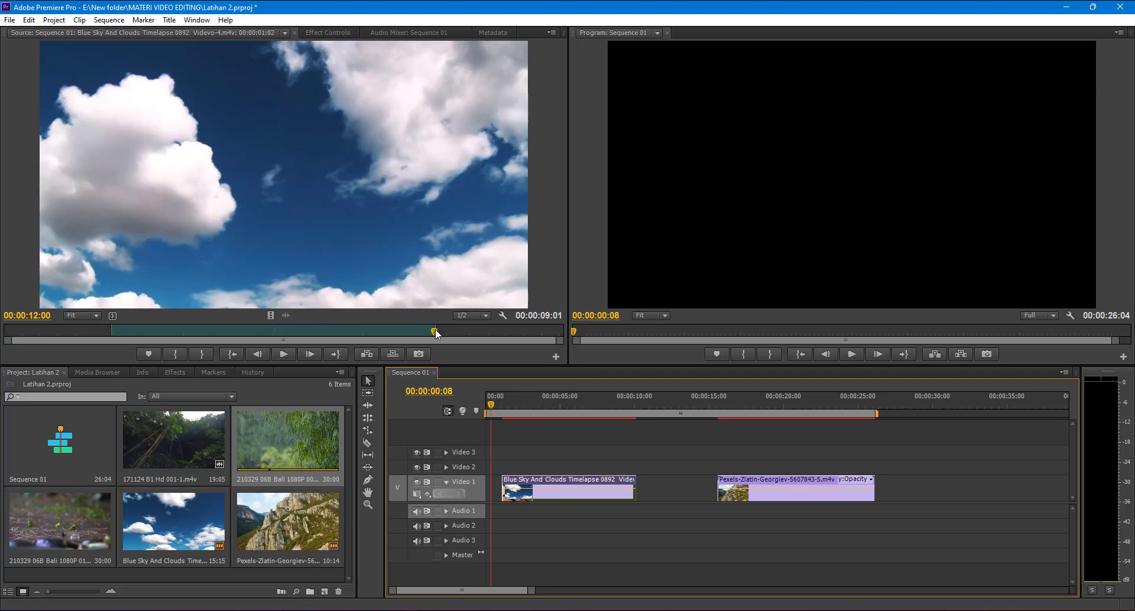
left_click_drag(434, 332, 459, 330)
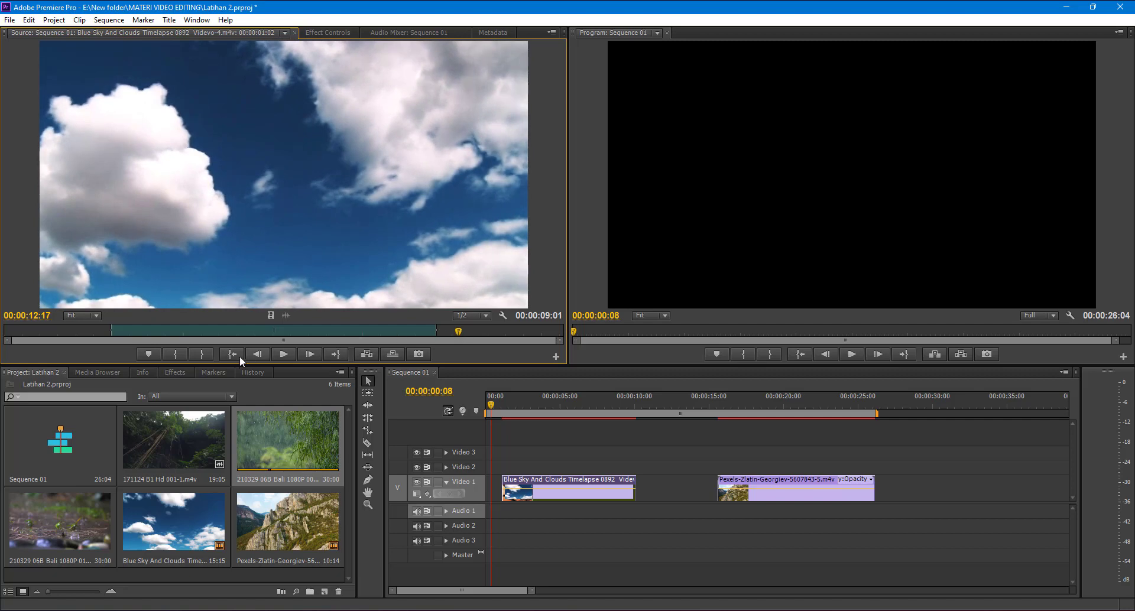
left_click(198, 356)
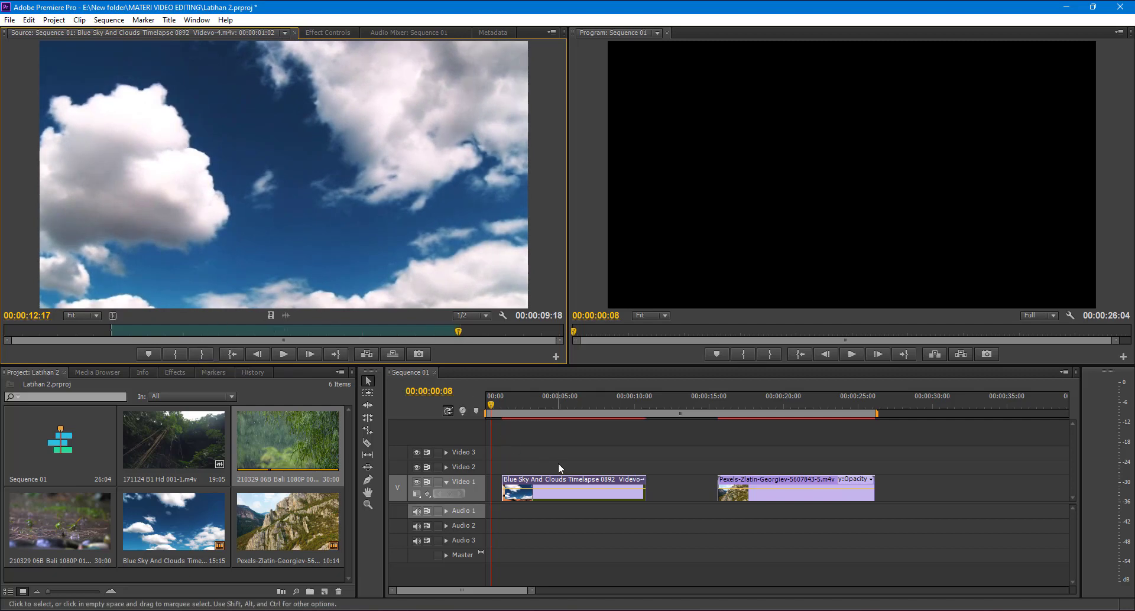
- Move the sky clip to the very start of the sequence and scrub its source back to 00:00:03:19
left_click_drag(490, 401, 498, 403)
left_click_drag(568, 495, 545, 496)
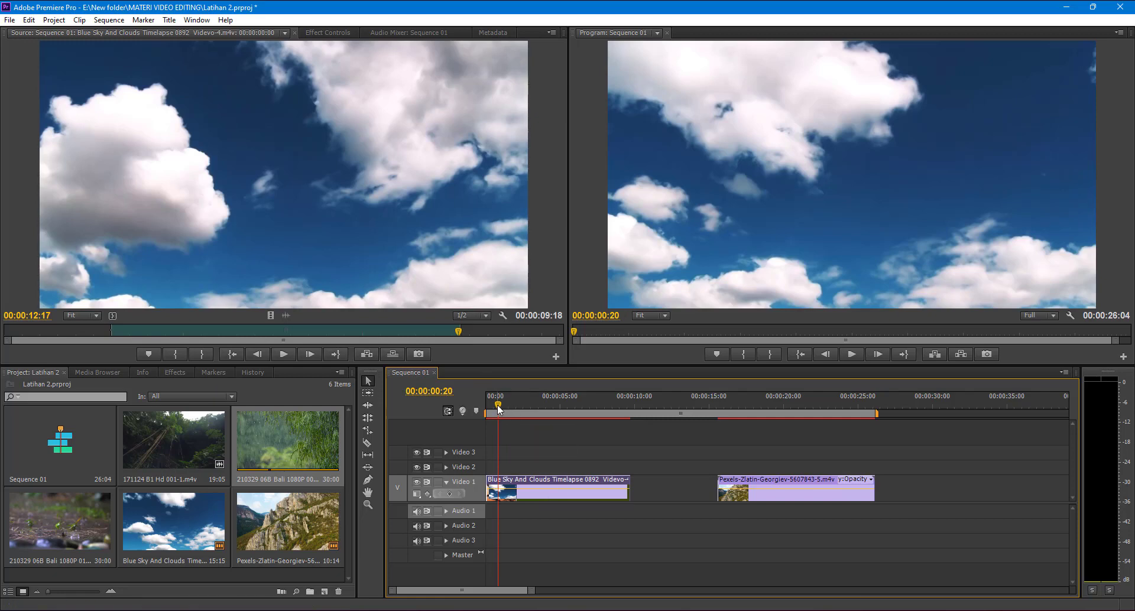
mouse_move(499, 404)
left_mouse_down()
mouse_move(528, 406)
mouse_move(497, 404)
left_mouse_up()
left_click(460, 335)
left_click_drag(460, 333, 145, 334)
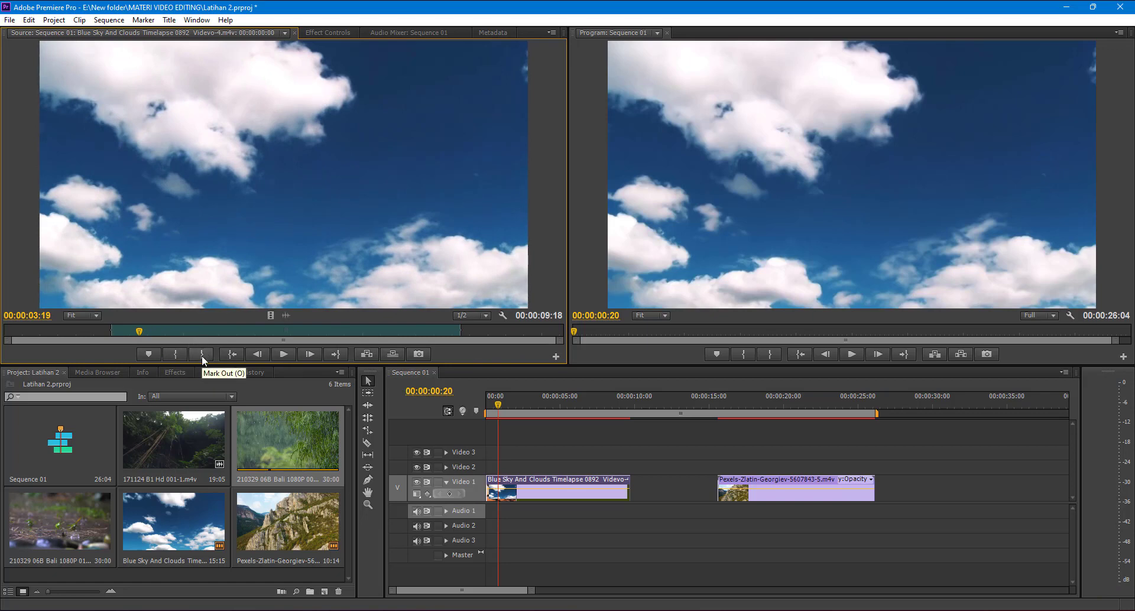
- Place the mountain clip directly after the sky clip on Video 1 and scrub across the cut to 00:00:12:03
left_click_drag(803, 496, 718, 497)
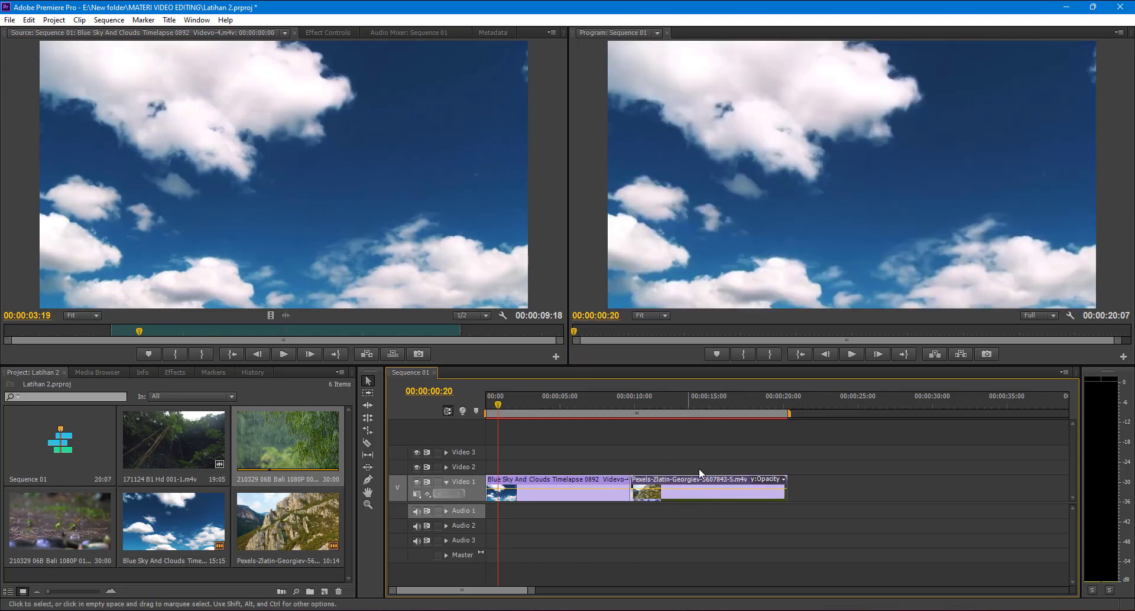
left_click_drag(498, 403, 596, 423)
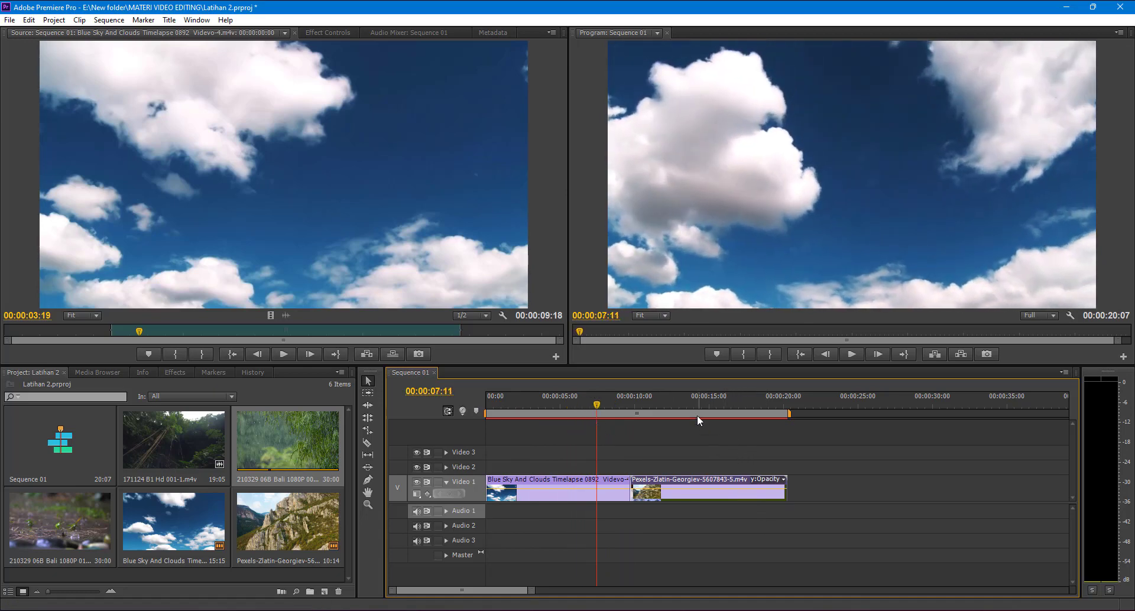
left_click_drag(690, 403, 665, 399)
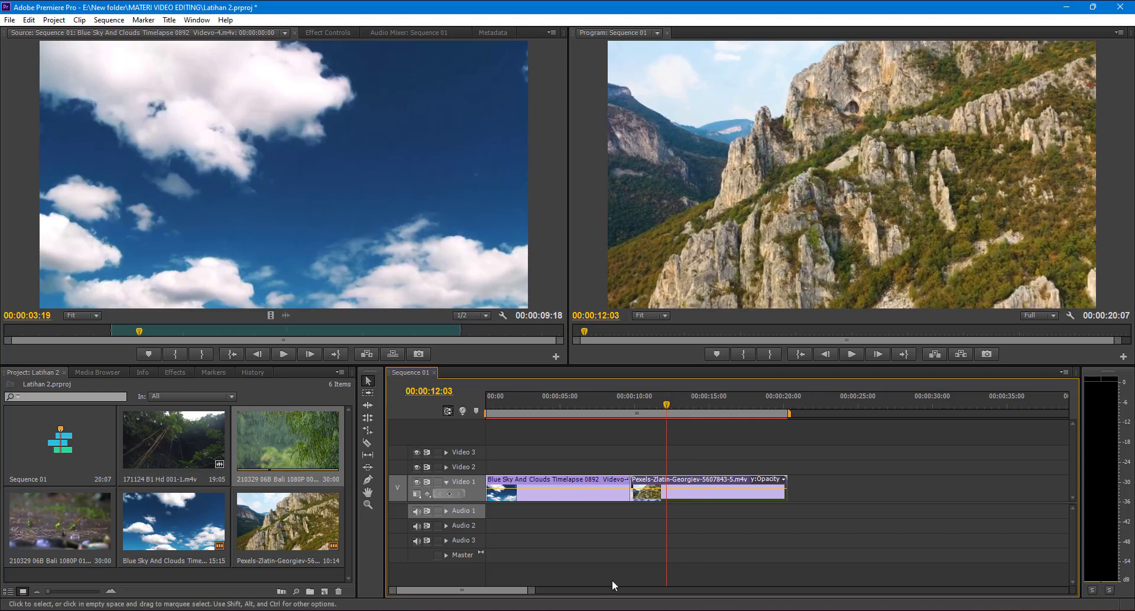
left_click_drag(531, 590, 434, 590)
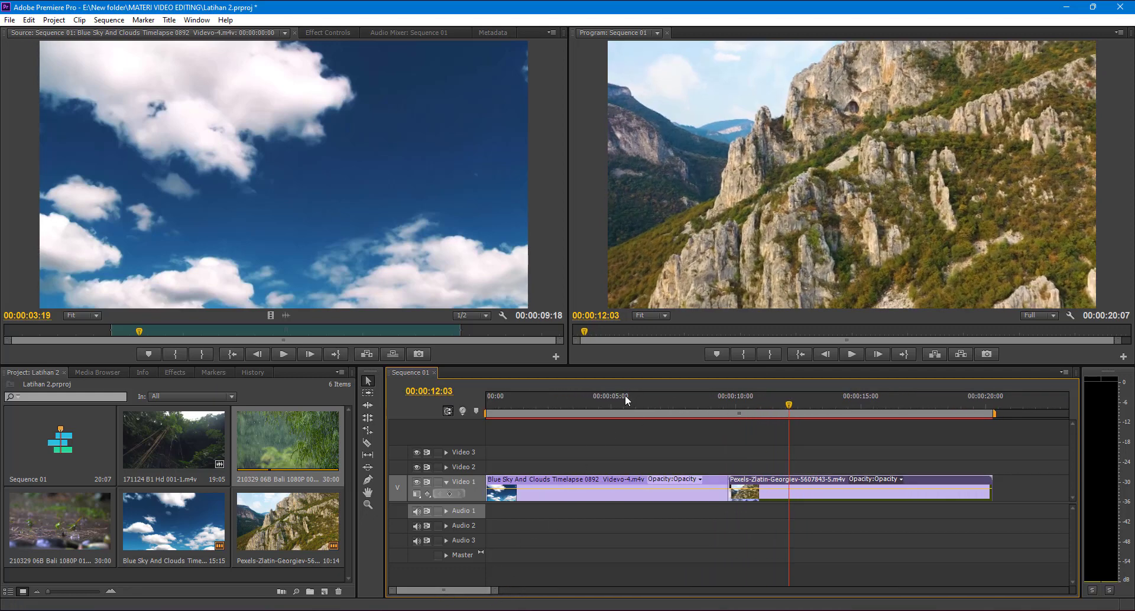
- Review the sky clip around 00:00:03:20 in the sequence, then open it in the Source monitor and scrub to 00:00:12:05
left_click(595, 404)
left_click_drag(595, 403, 580, 403)
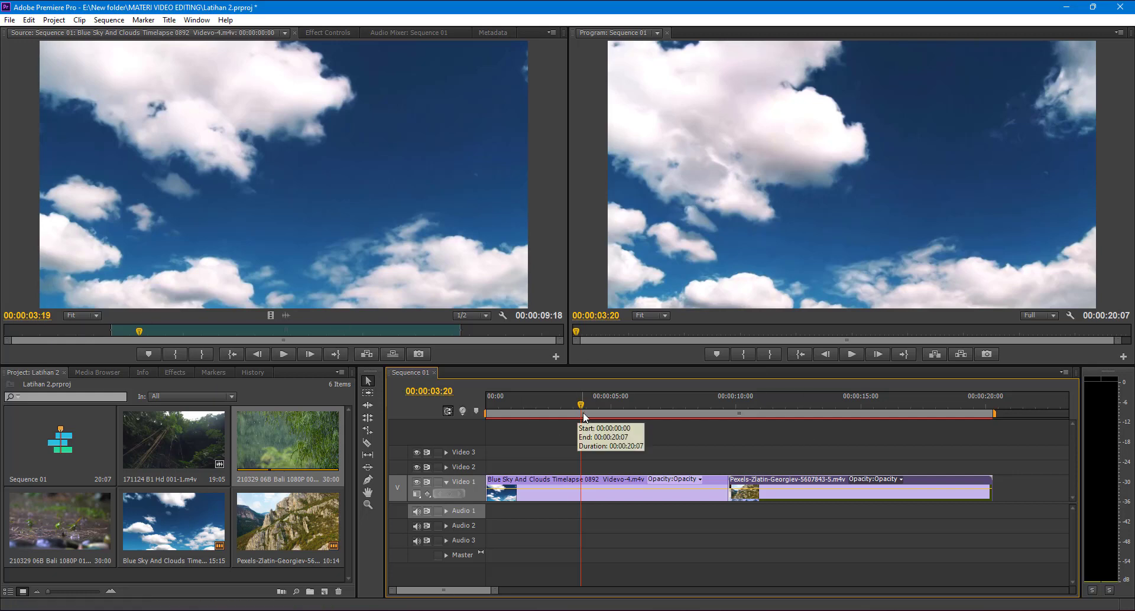
double_click(542, 491)
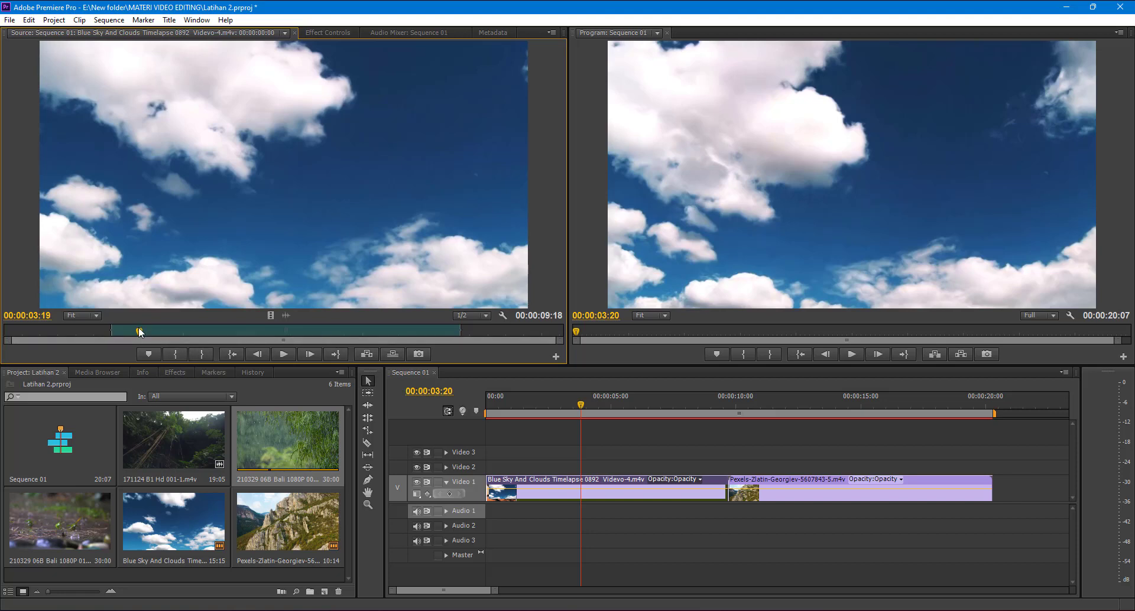
left_click_drag(139, 331, 441, 335)
- Split the mountain clip at 00:00:18:00 with the Razor tool and return to the Selection tool
left_click_drag(581, 403, 845, 451)
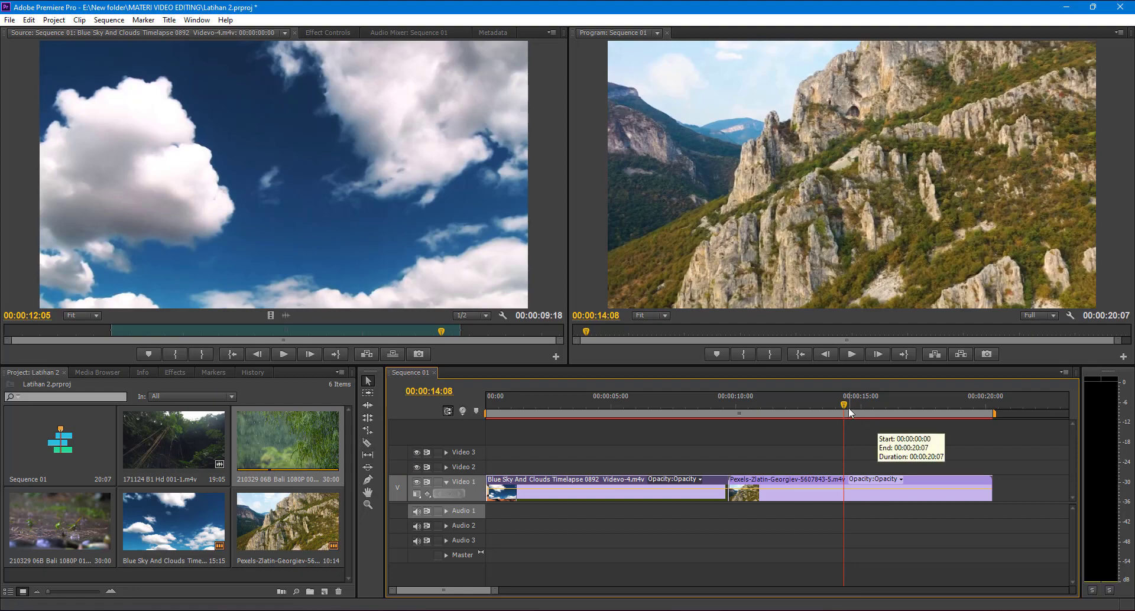
mouse_move(844, 403)
left_mouse_down()
mouse_move(831, 403)
mouse_move(868, 403)
mouse_move(844, 406)
left_mouse_up()
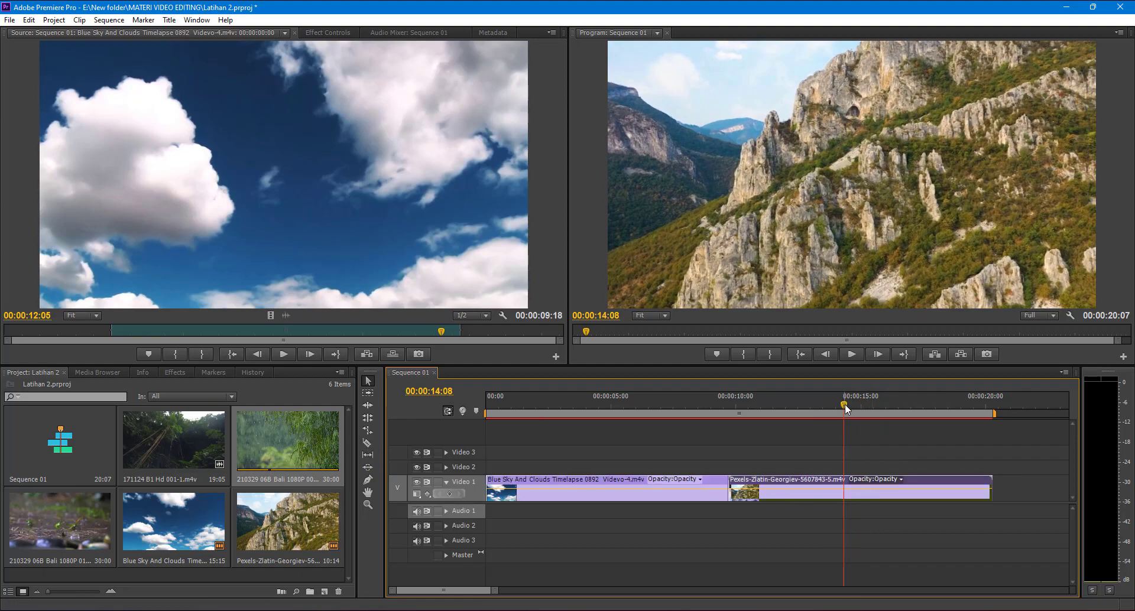
left_click_drag(845, 403, 856, 405)
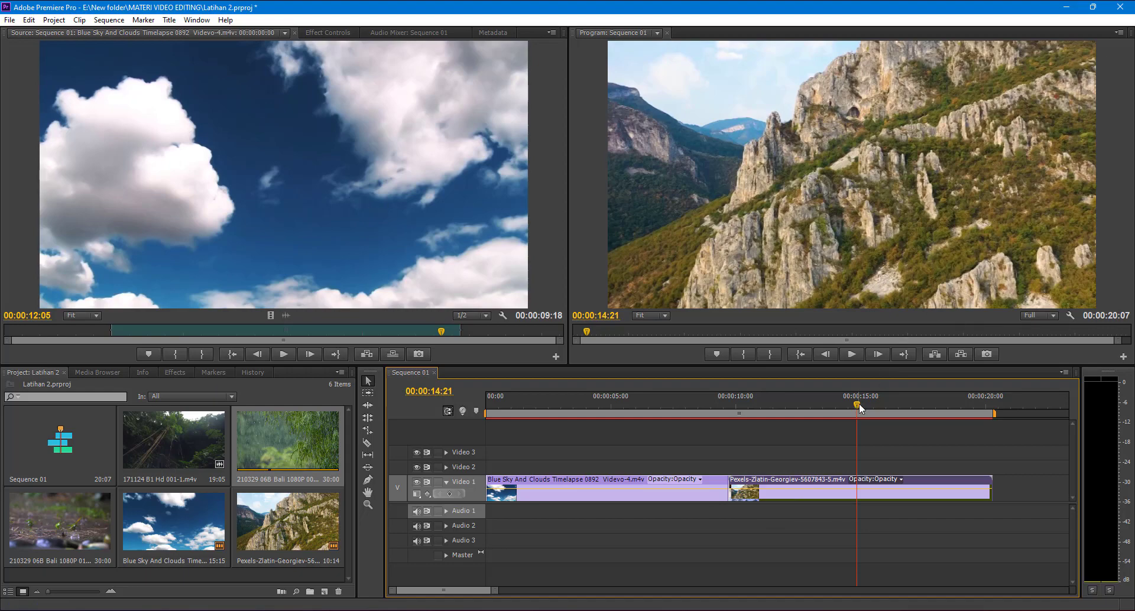
left_click_drag(859, 403, 937, 441)
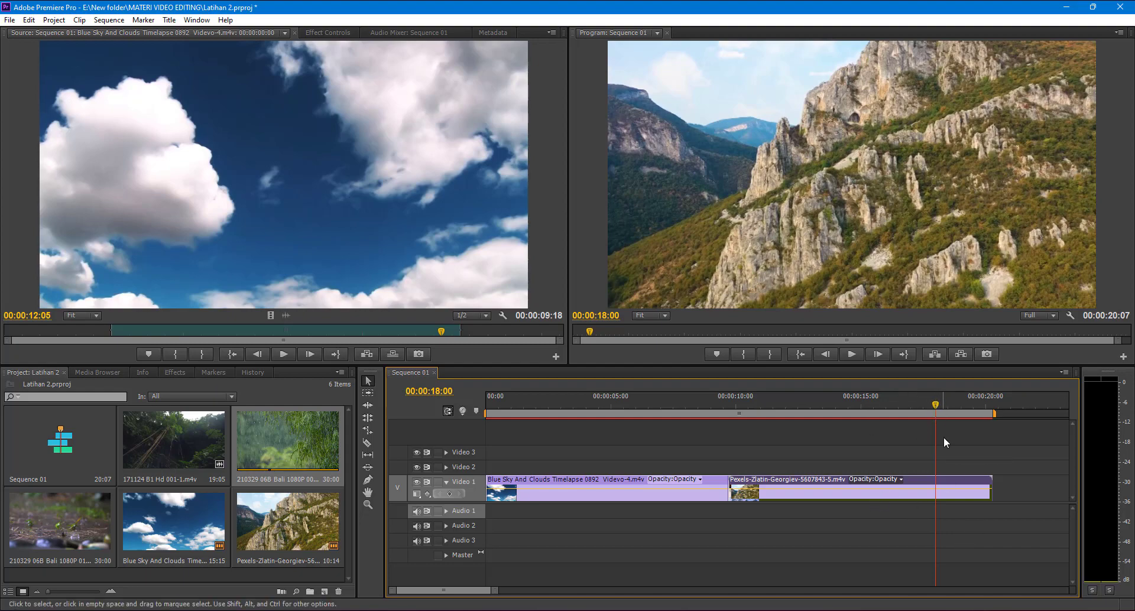
left_click(367, 444)
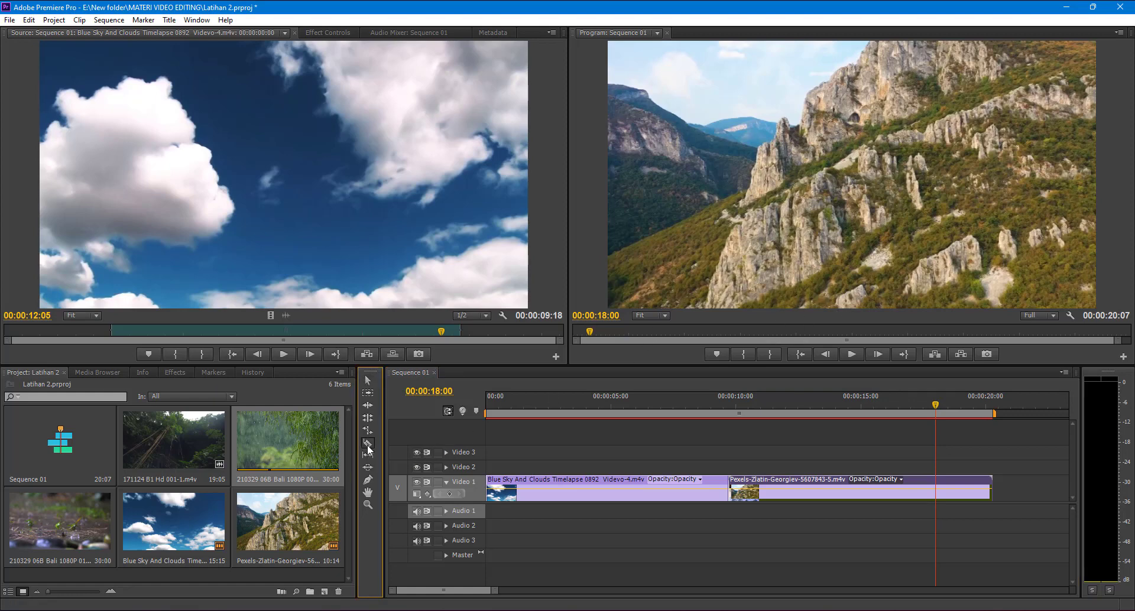
left_click(937, 482)
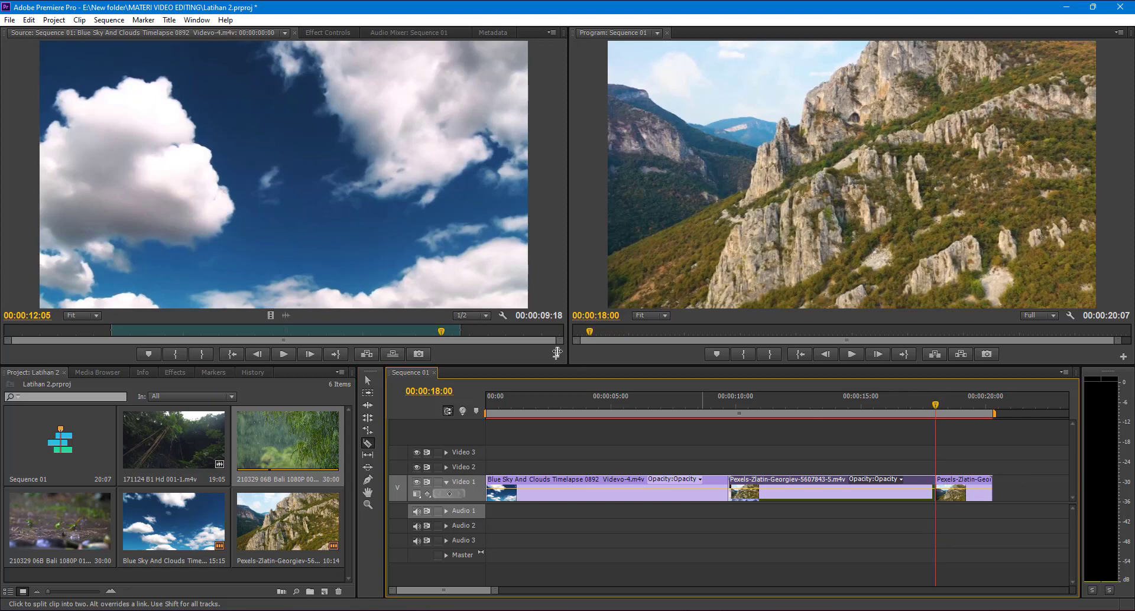
left_click(370, 384)
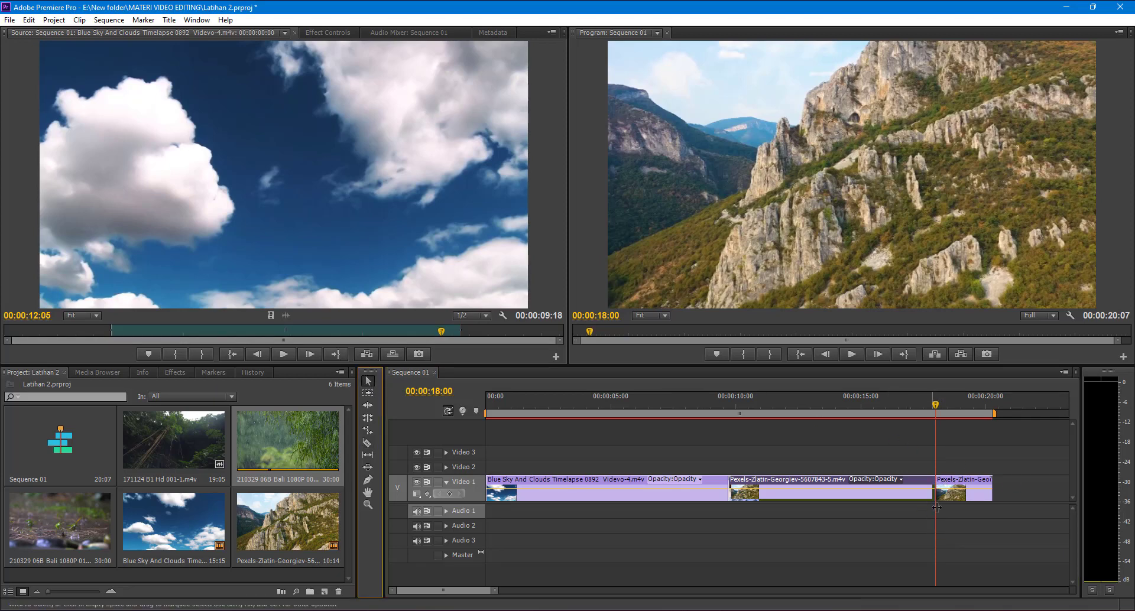
- Scrub around the split in the mountain clip and compare the pieces with the original clip in the project
mouse_move(934, 404)
left_mouse_down()
mouse_move(908, 403)
mouse_move(949, 402)
mouse_move(905, 396)
mouse_move(941, 396)
left_mouse_up()
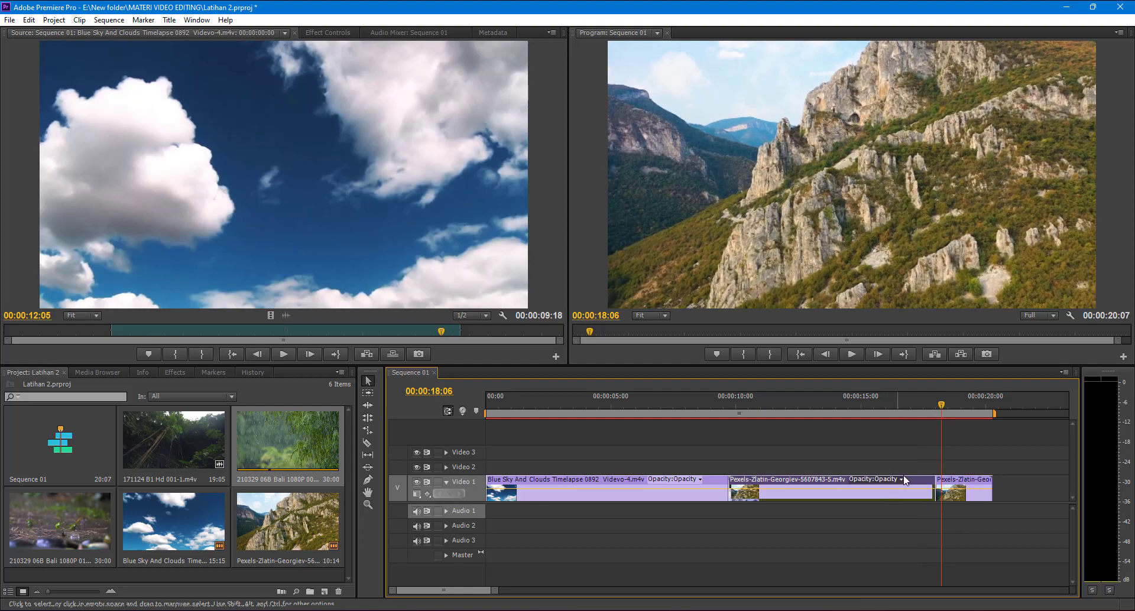
mouse_move(942, 404)
left_mouse_down()
mouse_move(917, 405)
mouse_move(937, 405)
left_mouse_up()
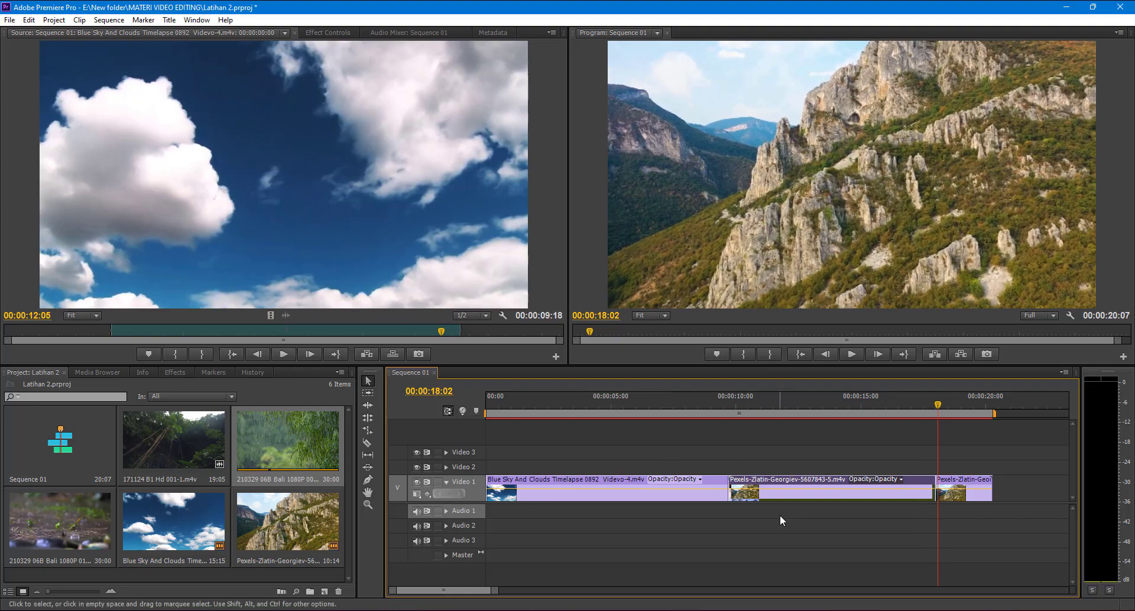
mouse_move(937, 404)
left_mouse_down()
mouse_move(830, 404)
mouse_move(934, 404)
left_mouse_up()
left_click(976, 495)
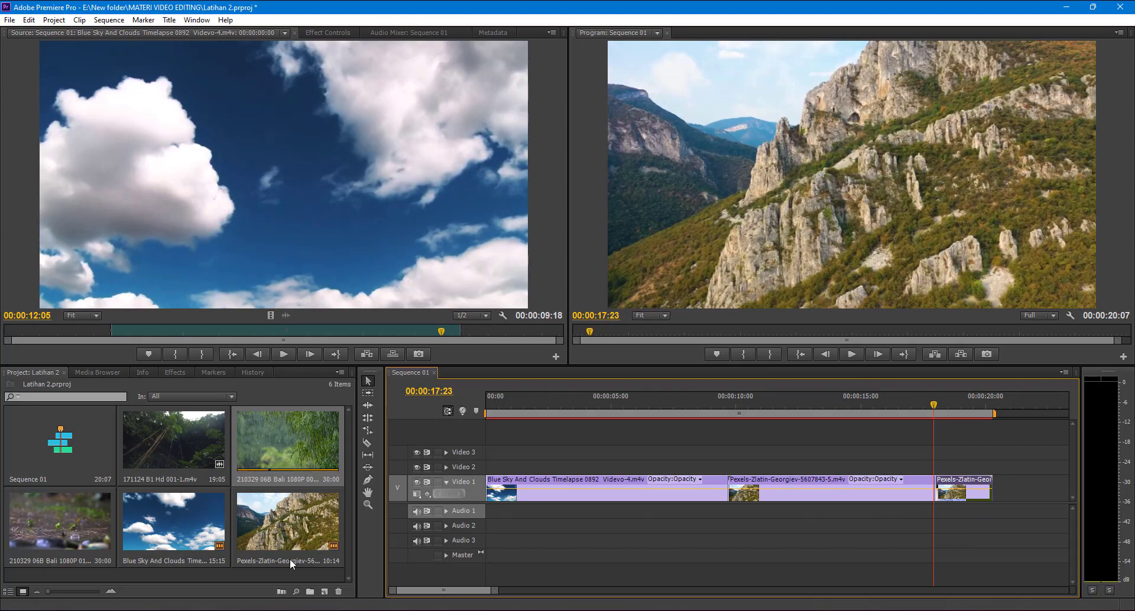
left_click(274, 536)
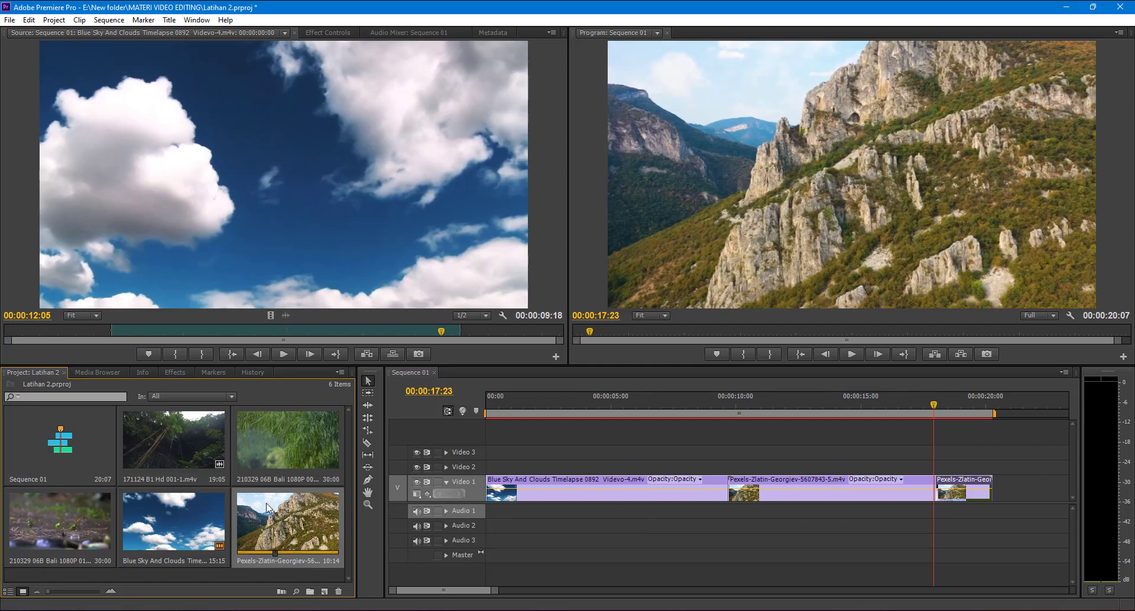
left_click_drag(934, 403, 887, 405)
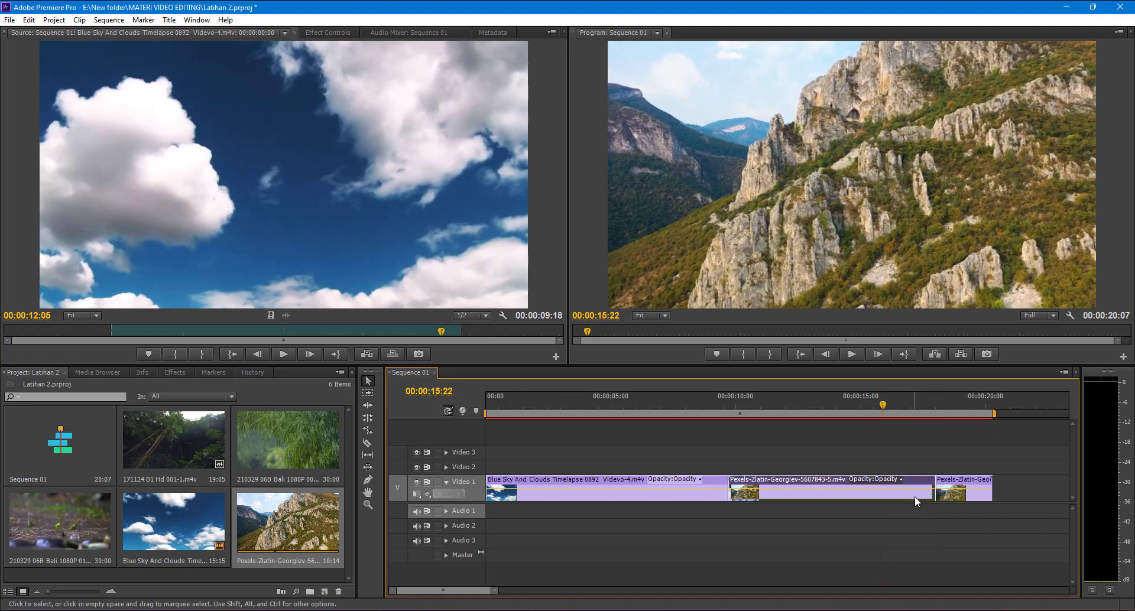
- Delete the piece of the mountain clip after the split at 00:00:18:00
left_click(975, 495)
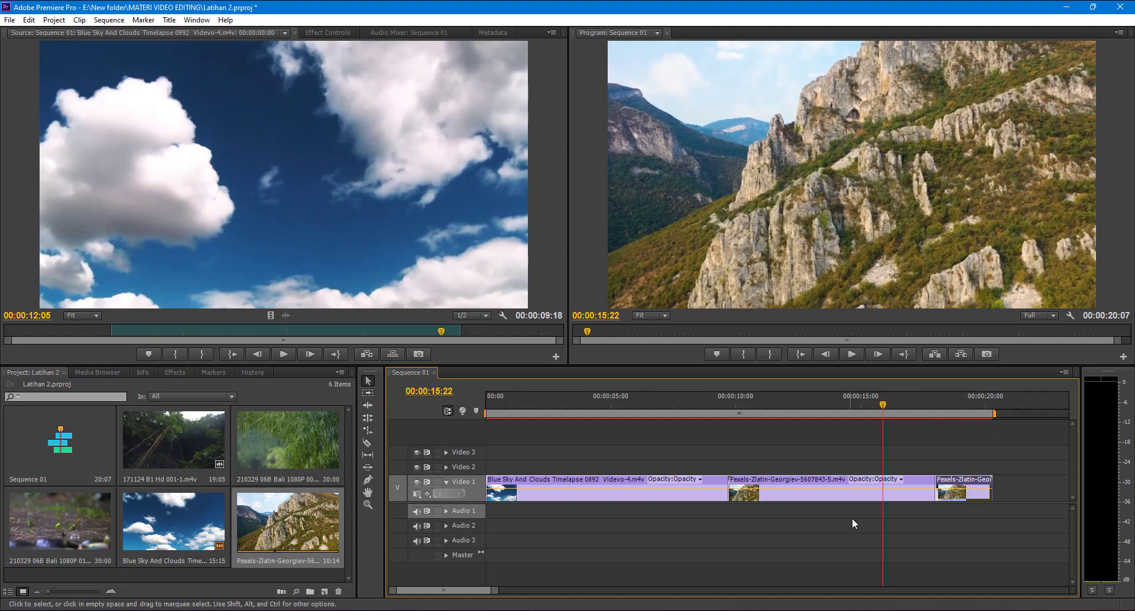
left_click(981, 500)
key("Delete")
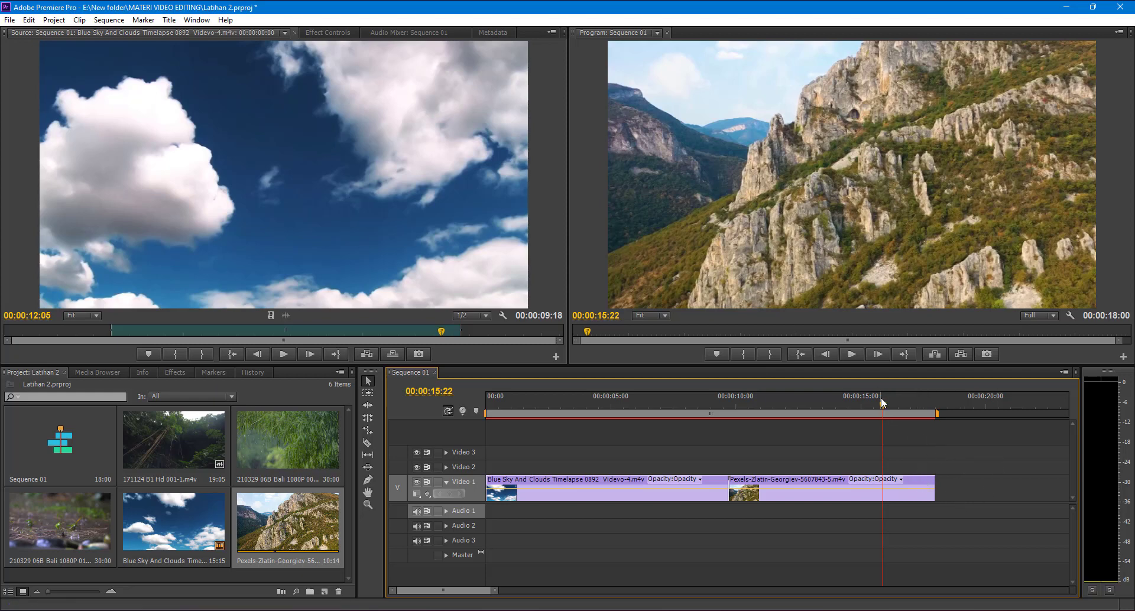
- Review the shortened sequence by scrubbing through the mountain clip and selecting each of the two clips
left_click_drag(881, 406, 920, 431)
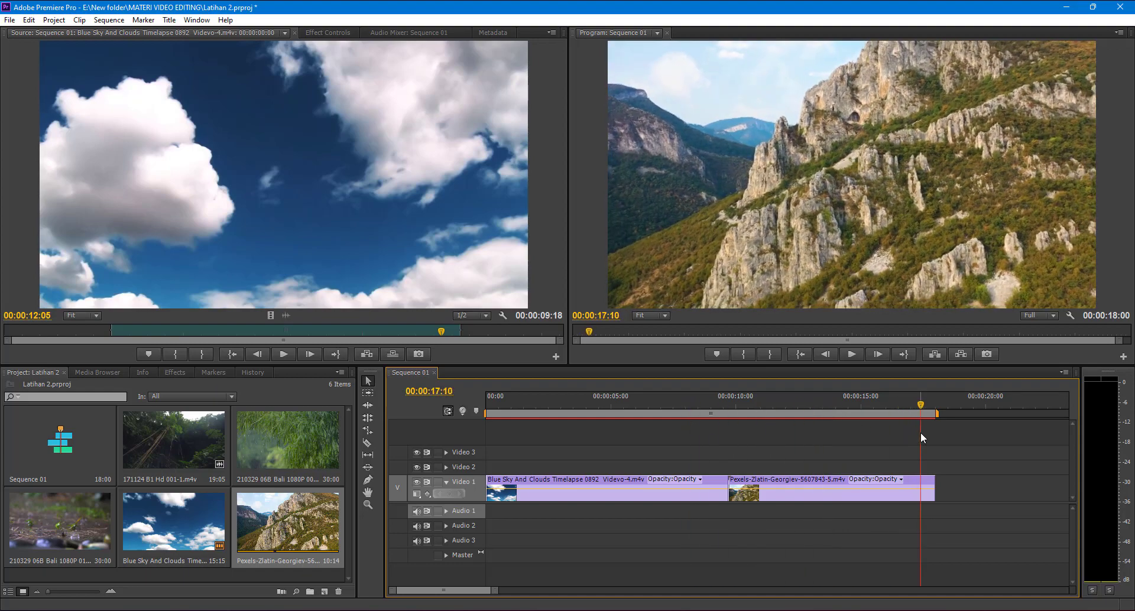
double_click(620, 494)
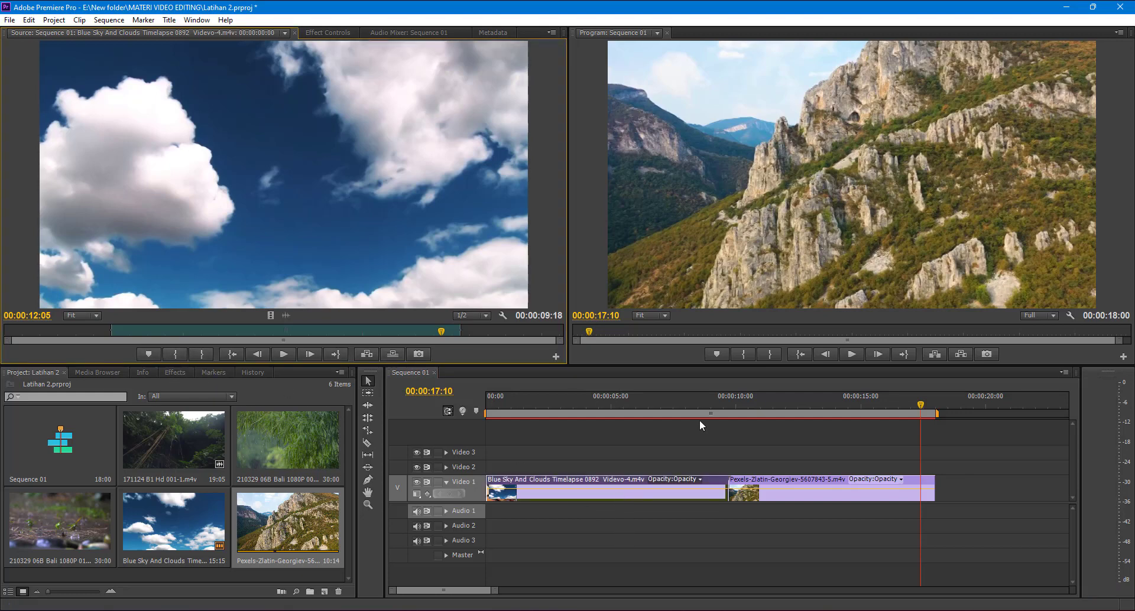
left_click_drag(920, 402, 778, 410)
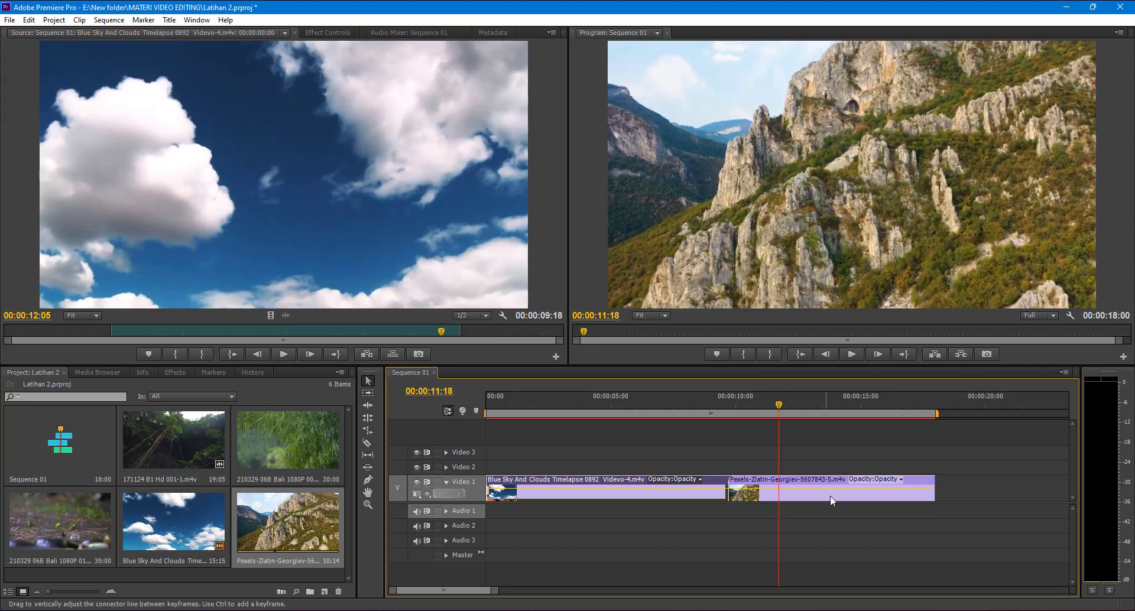
left_click(830, 498)
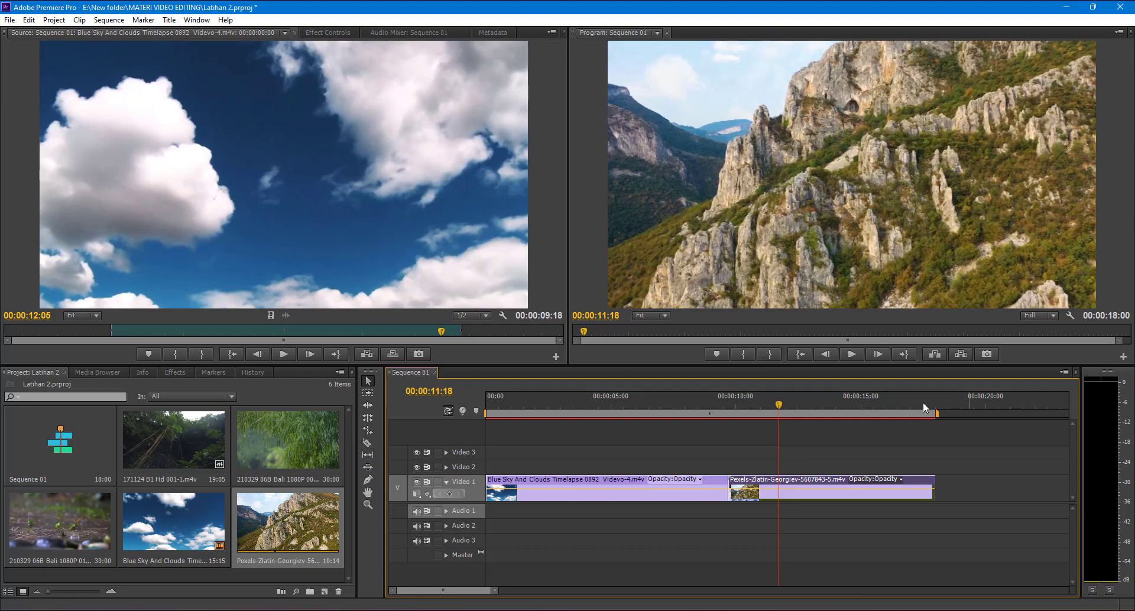
left_click_drag(778, 404, 835, 400)
left_click(688, 499)
left_click(779, 498)
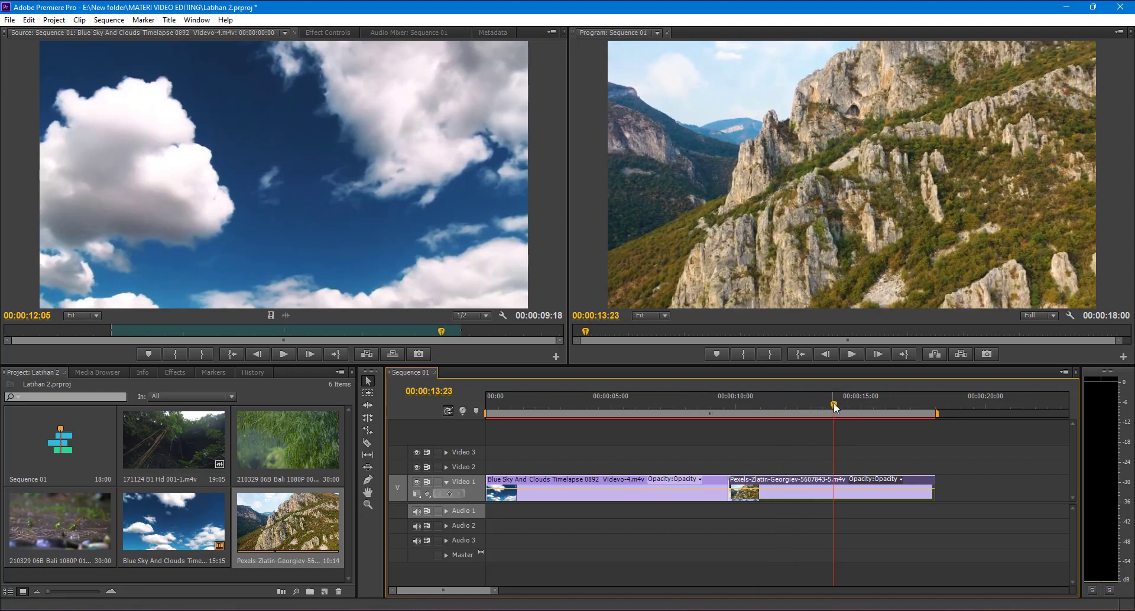
- Step frame by frame to 00:00:09:13 near the end of the sky clip and select that clip
left_click_drag(836, 399, 719, 412)
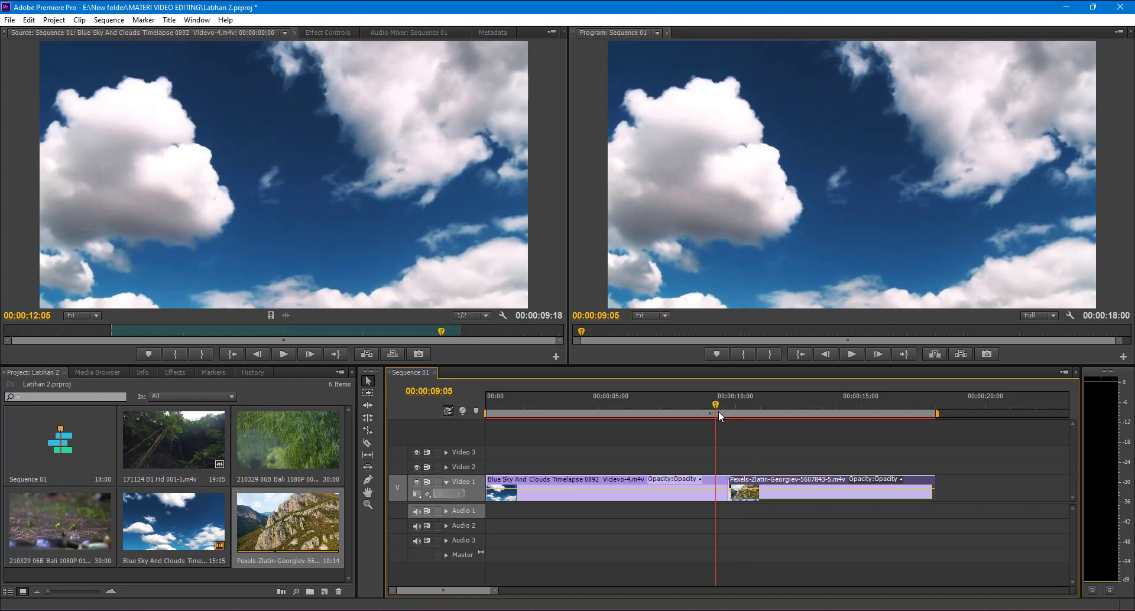
key("Right")
key("Right")
key("Right")
key("Right")
key("Right")
key("Right")
key("Right")
key("Right")
key("Right")
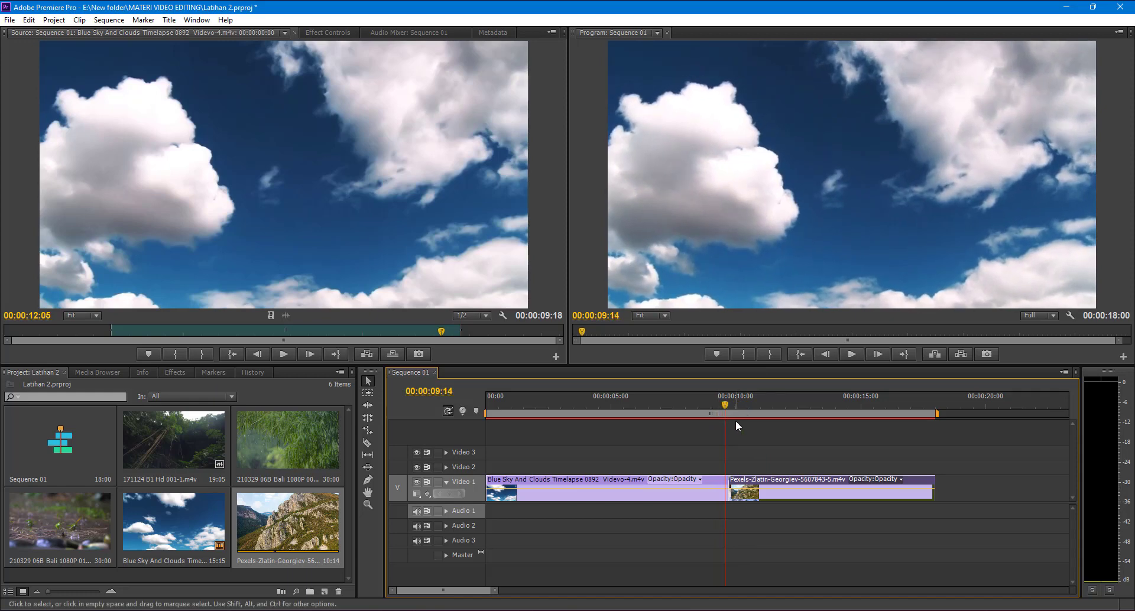
key("Left")
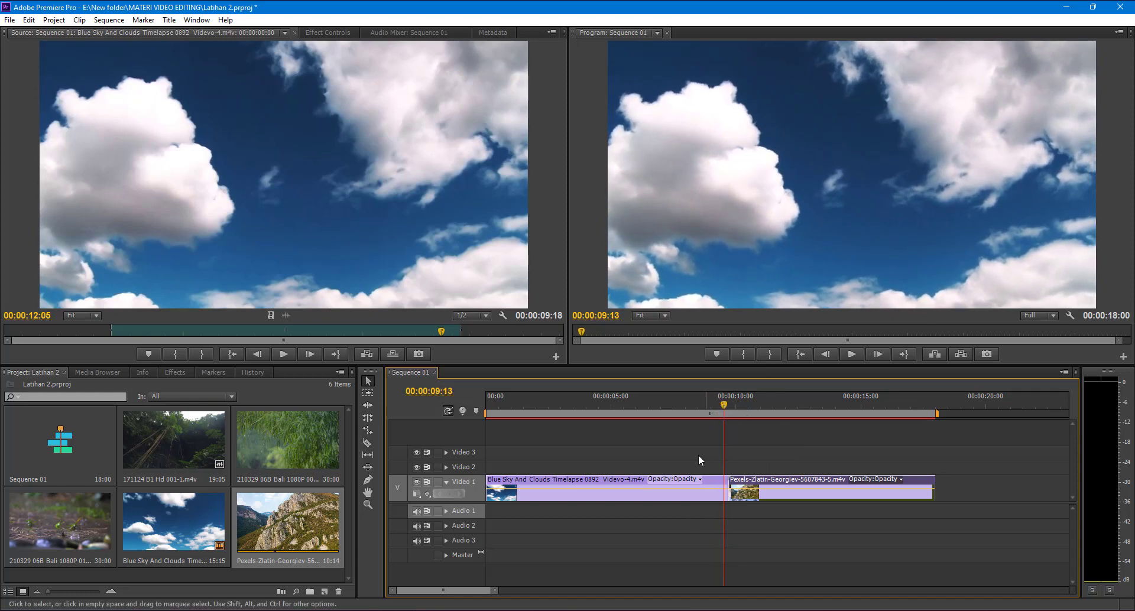
left_click(698, 501)
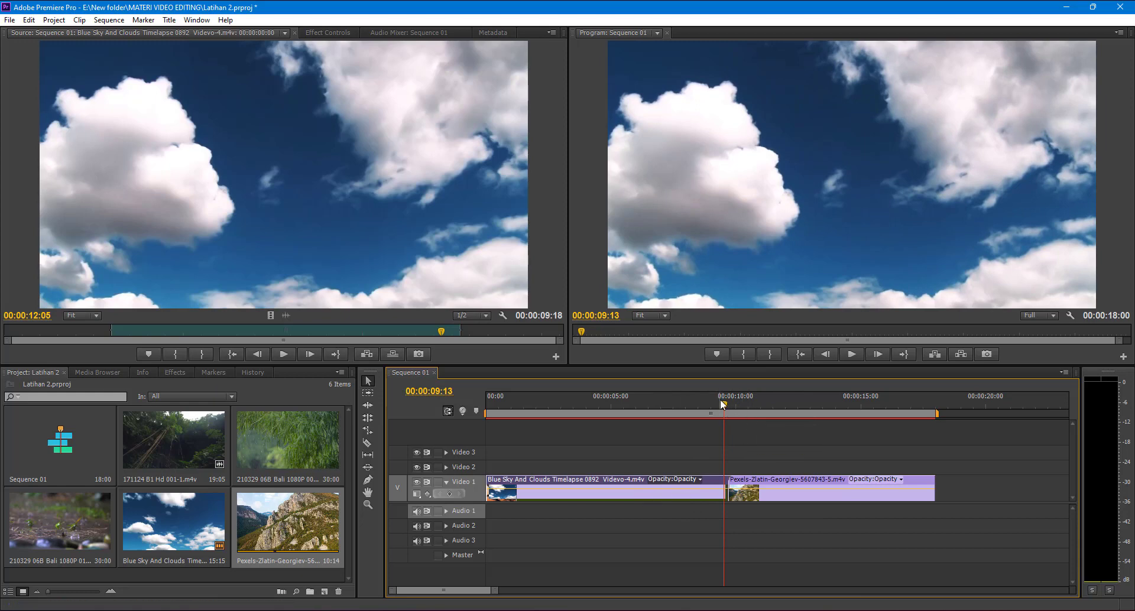
- Scrub past the cut into the mountain clip and bring up the list of available effects
left_click_drag(721, 402, 750, 399)
key("Left")
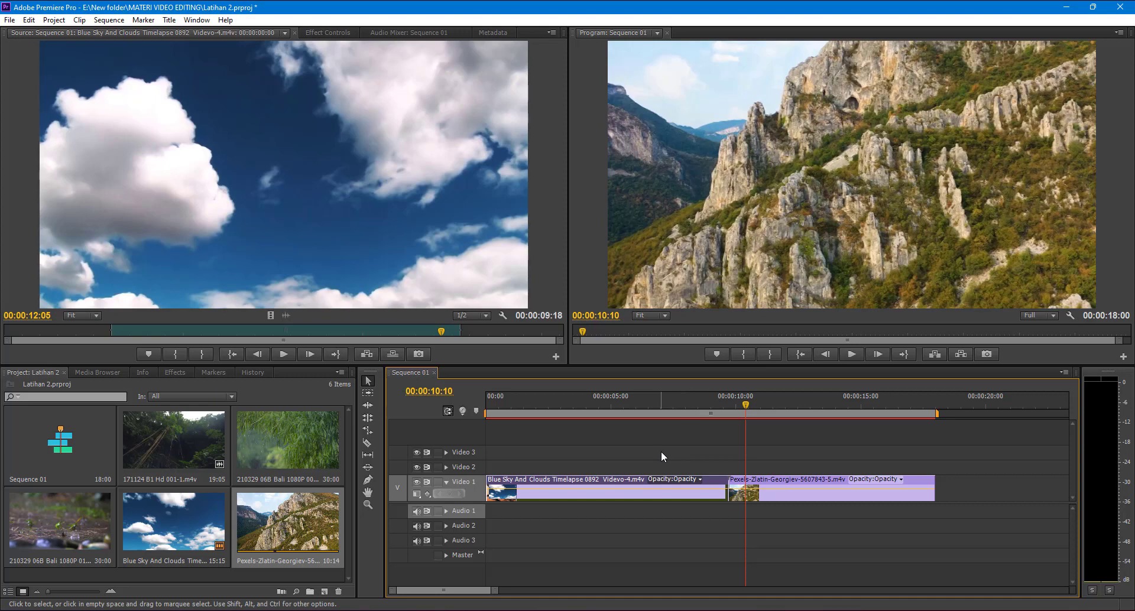
left_click(24, 376)
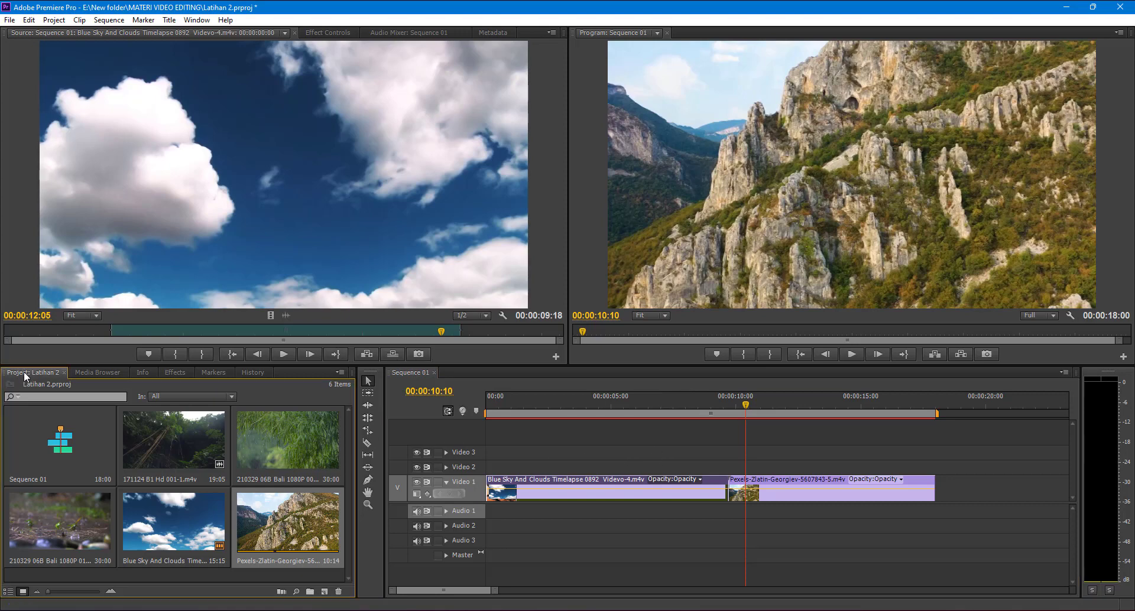
left_click(179, 374)
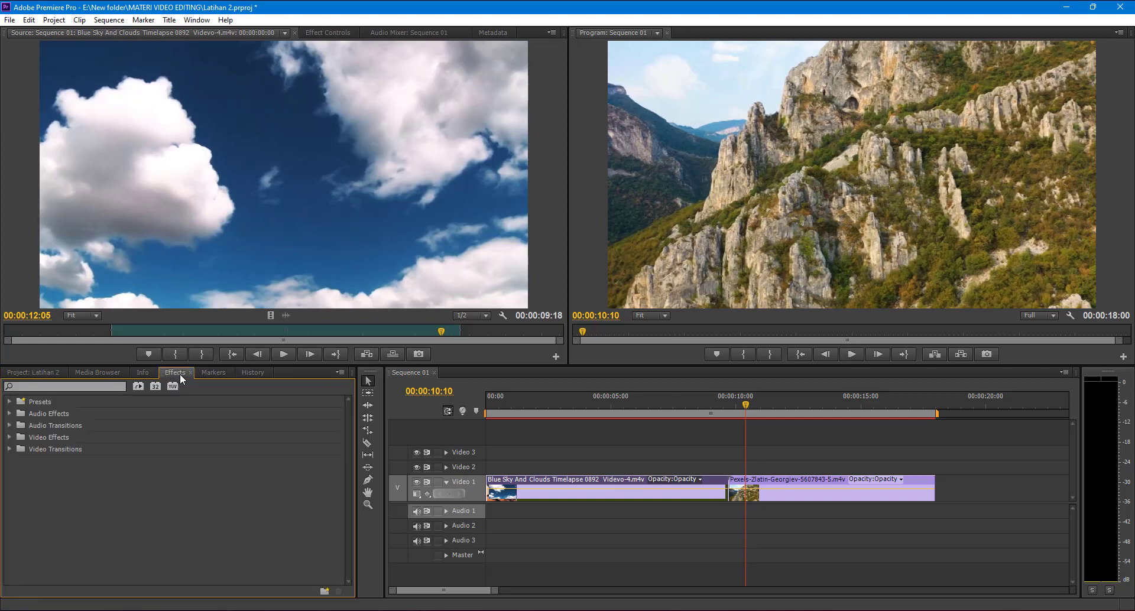
left_click(193, 21)
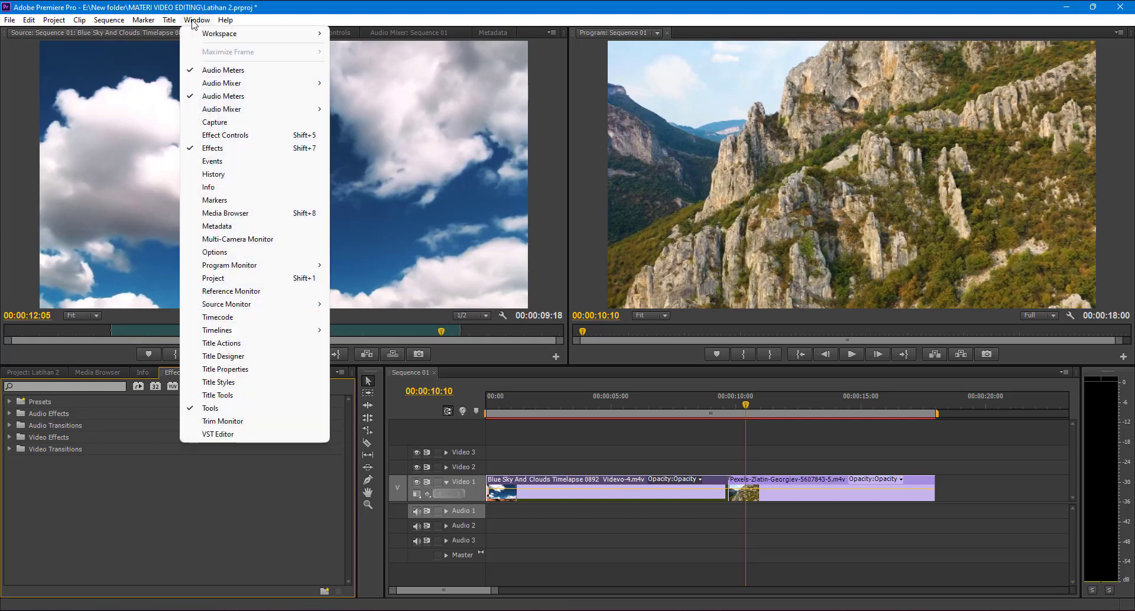
left_click(244, 153)
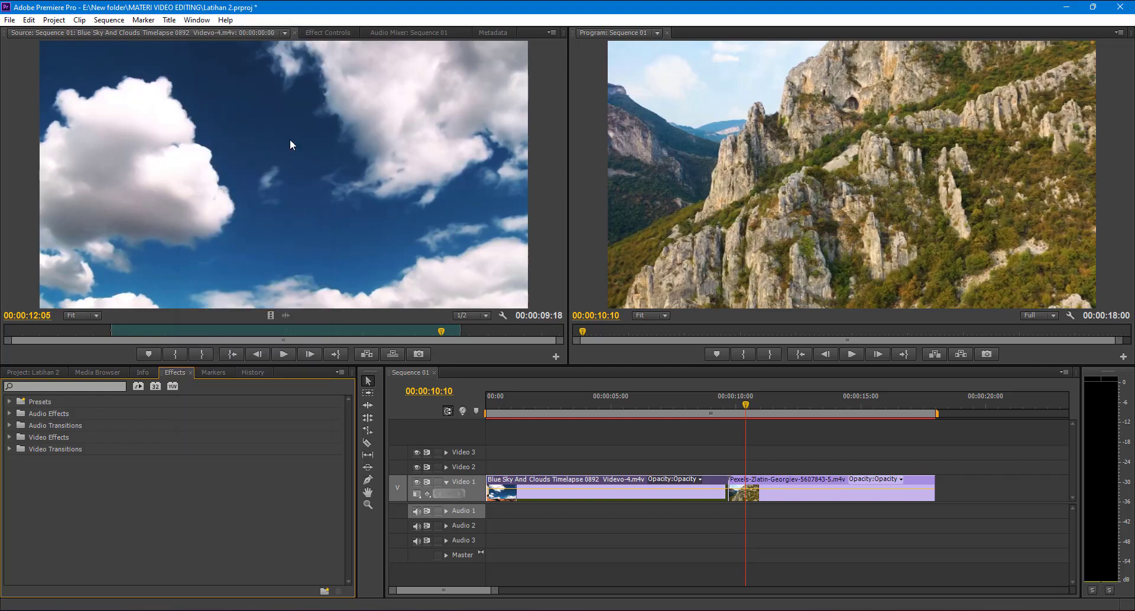
key("super")
left_click(483, 4)
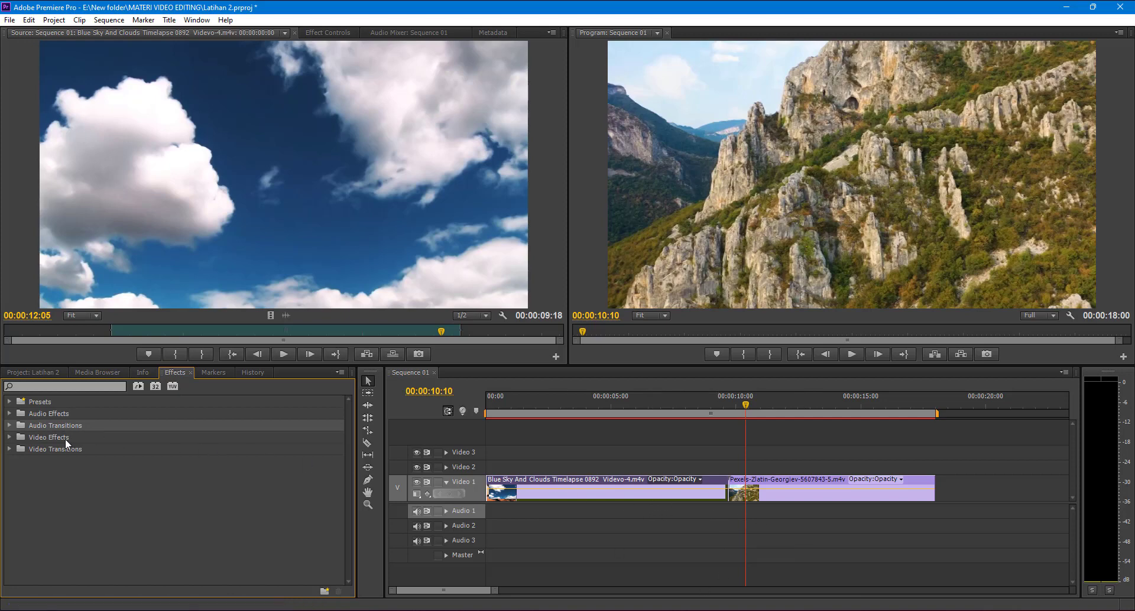
- Expand the Video Transitions category and reposition the playhead at 00:00:10:12 in the mountain clip
left_click(9, 450)
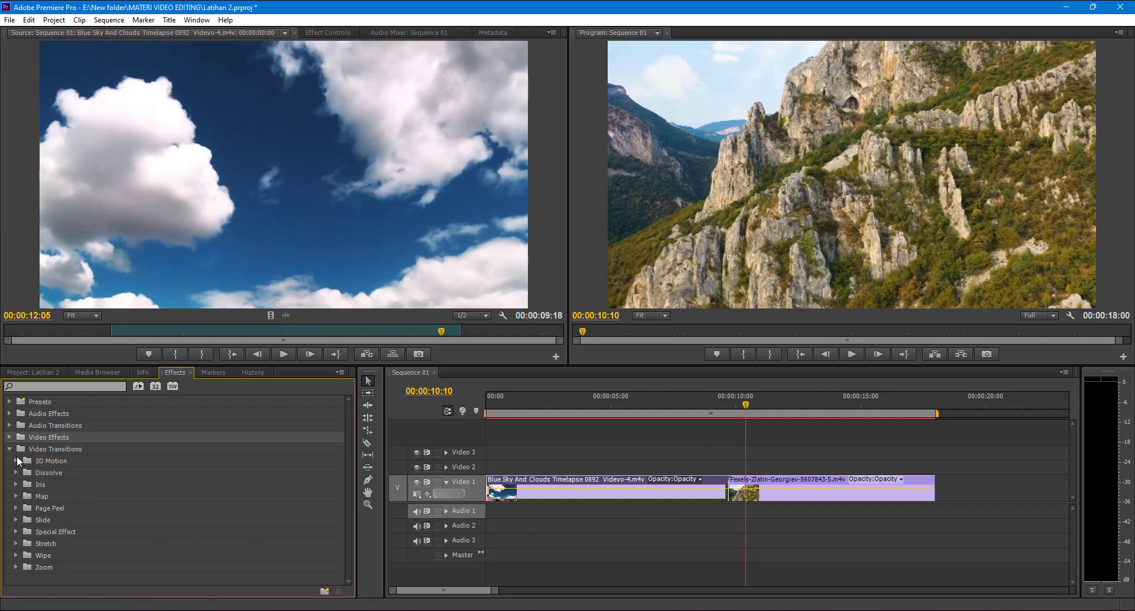
left_click(66, 451)
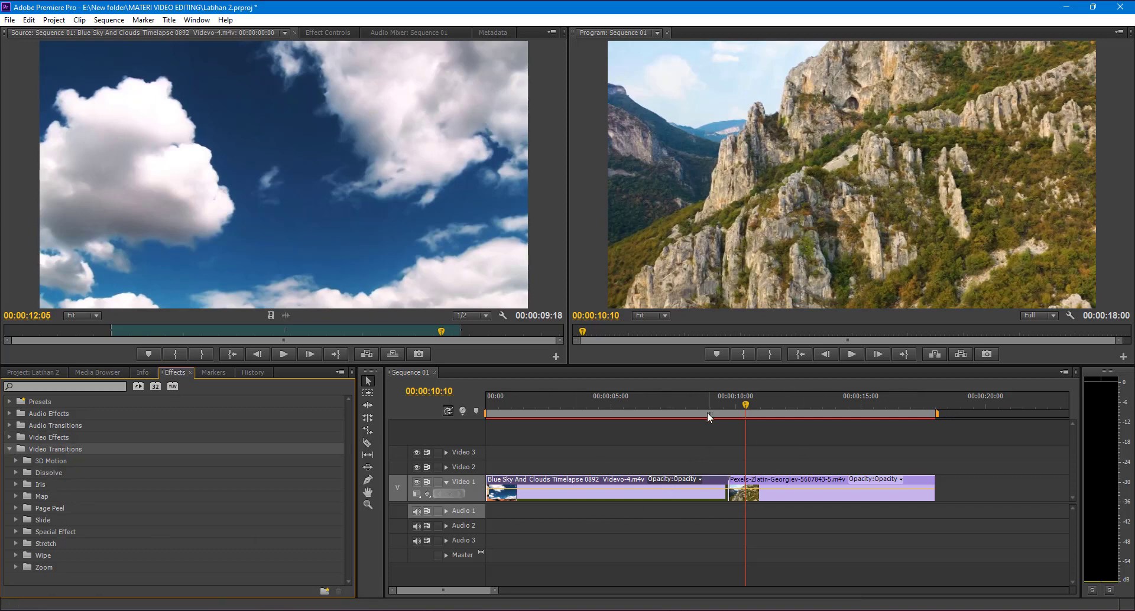
mouse_move(746, 405)
left_mouse_down()
mouse_move(735, 403)
mouse_move(750, 398)
left_mouse_up()
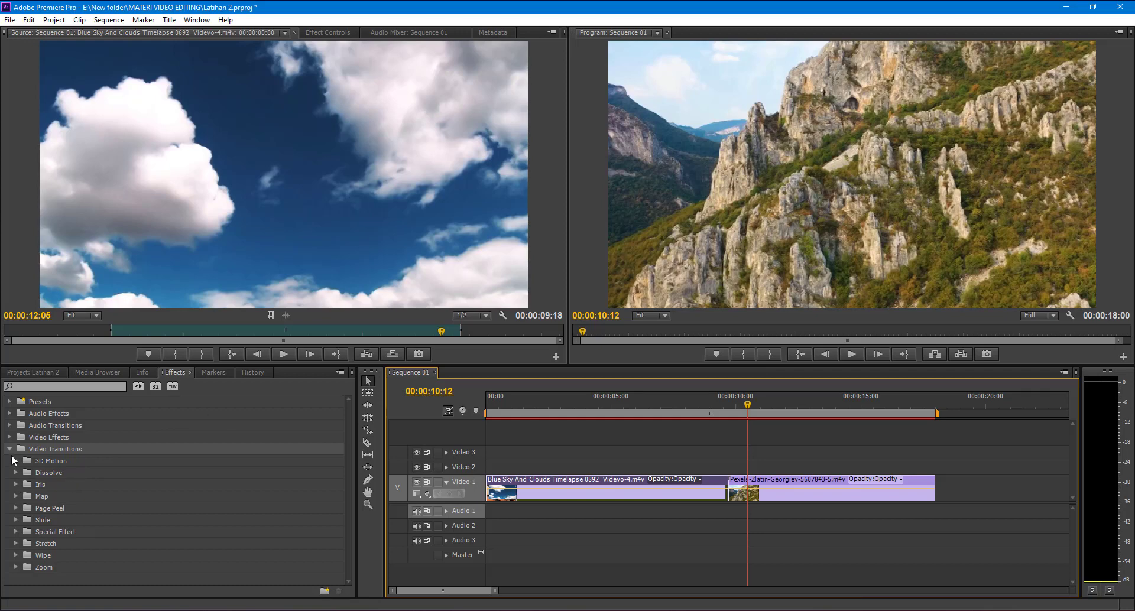
left_click(66, 449)
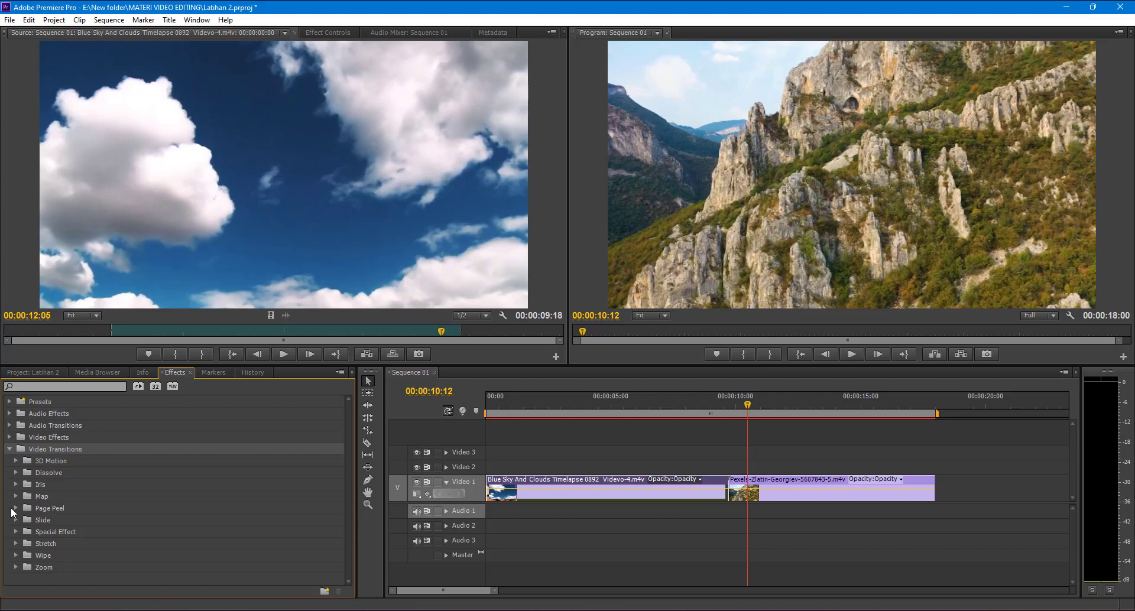
- Apply the Wipe transition from the Wipe group at the cut between the sky and mountain clips
left_click(15, 566)
scroll(100, 473, "down", 1)
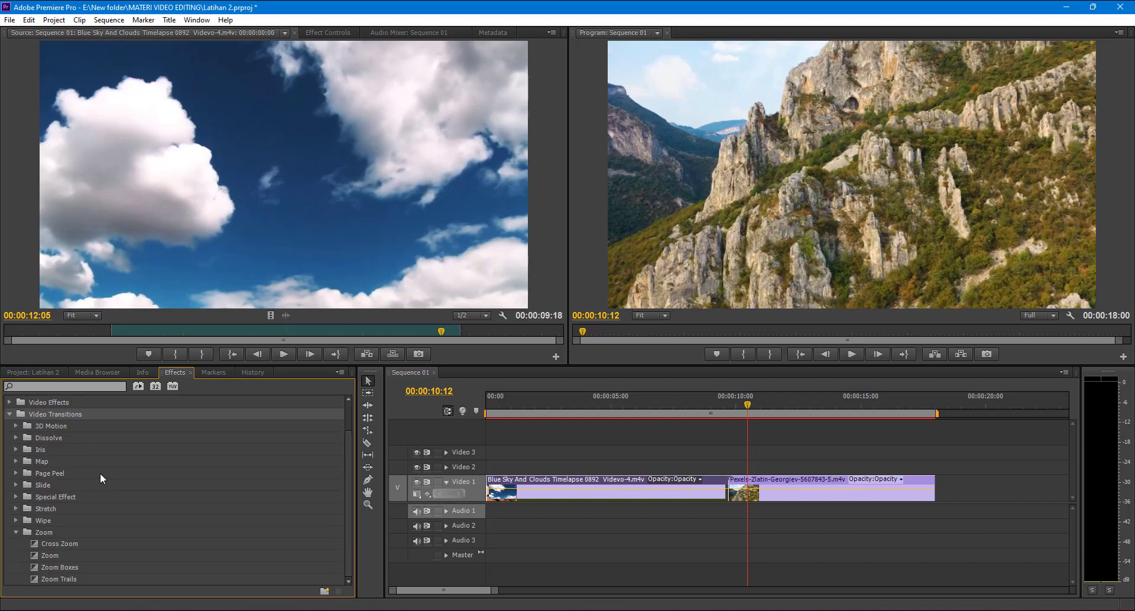
left_click(15, 520)
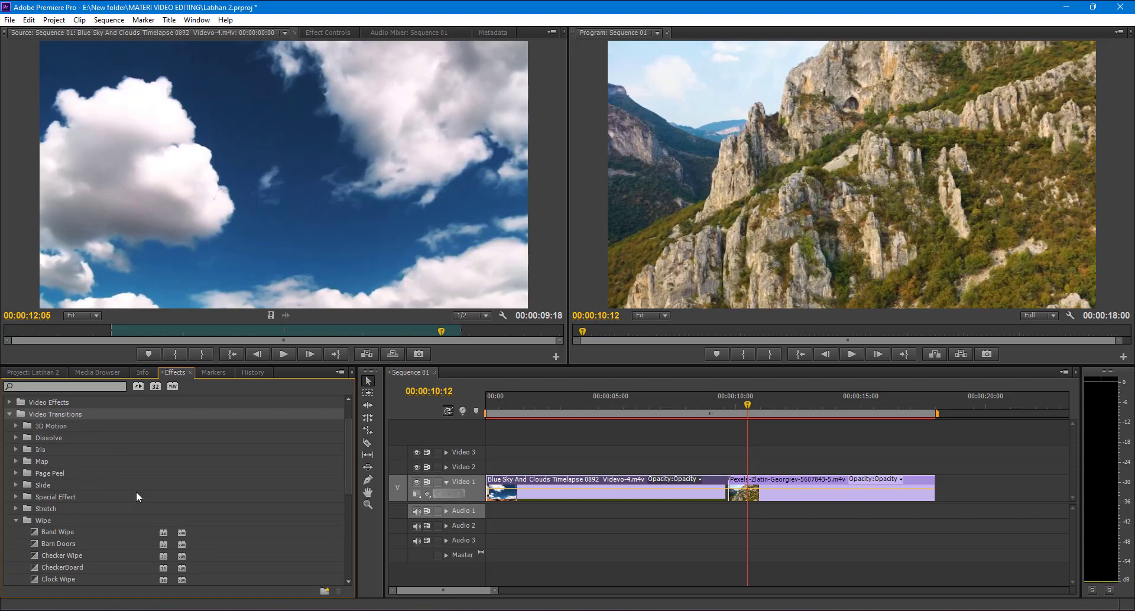
scroll(136, 508, "down", 2)
scroll(69, 510, "down", 3)
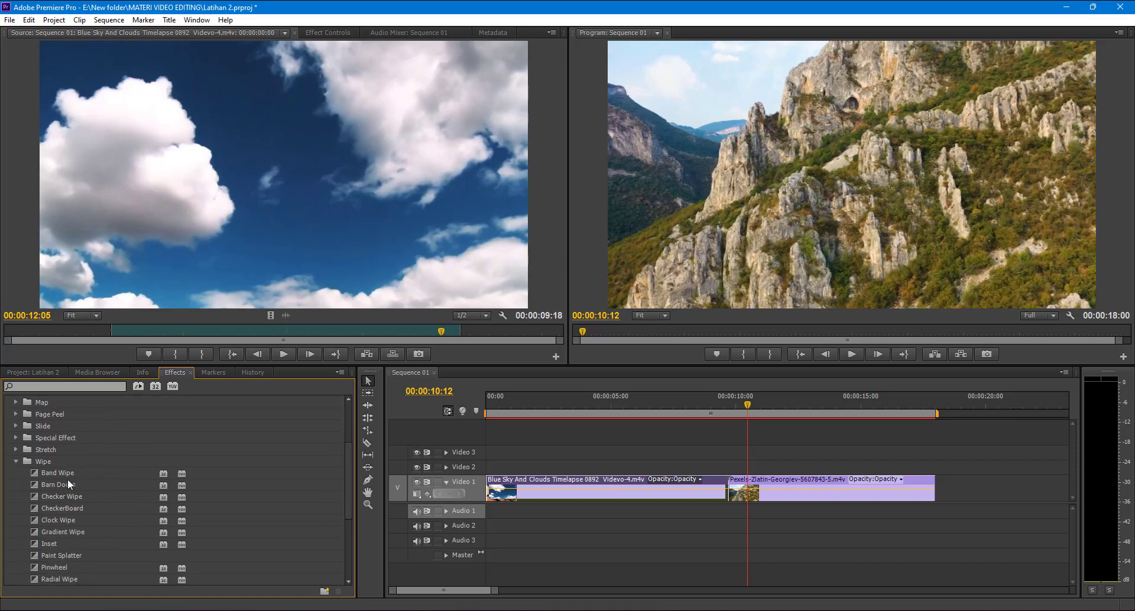
left_click(68, 472)
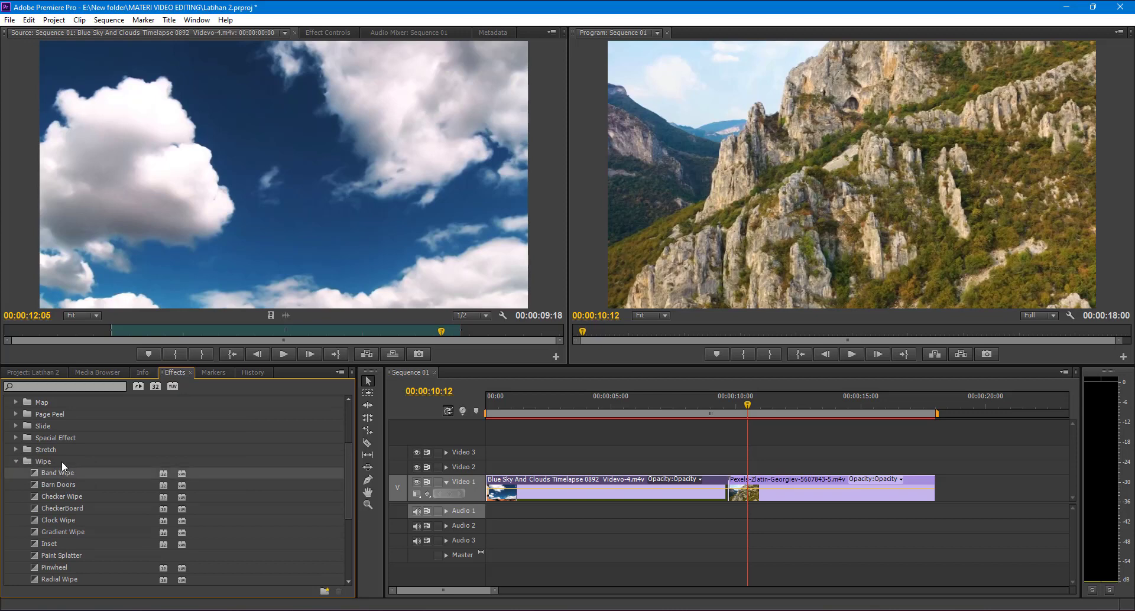
left_click(62, 462)
scroll(77, 466, "down", 7)
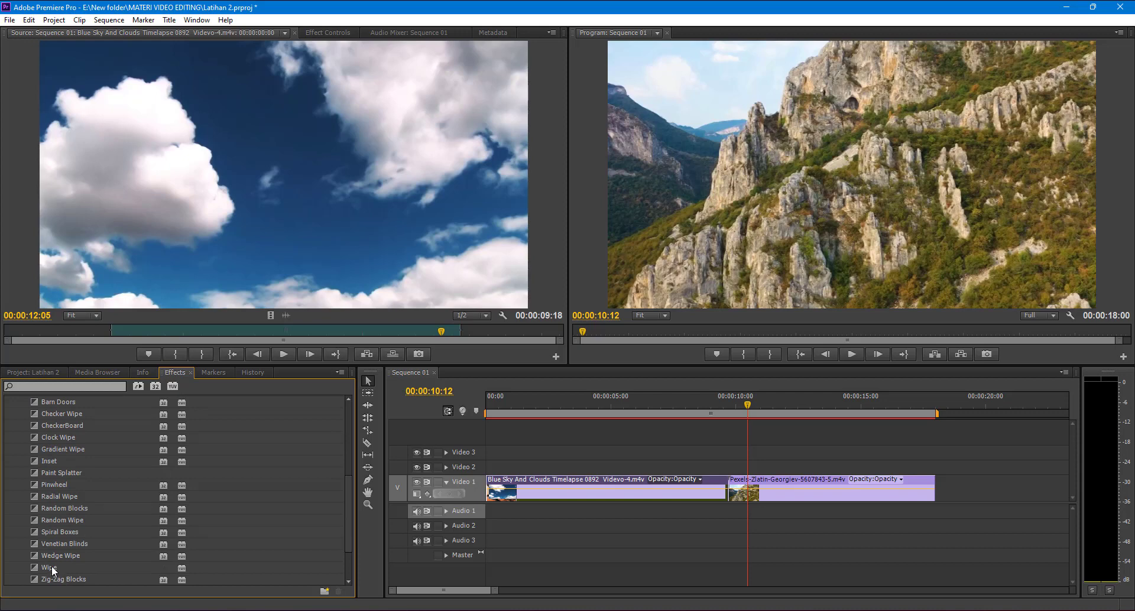
left_click(53, 569)
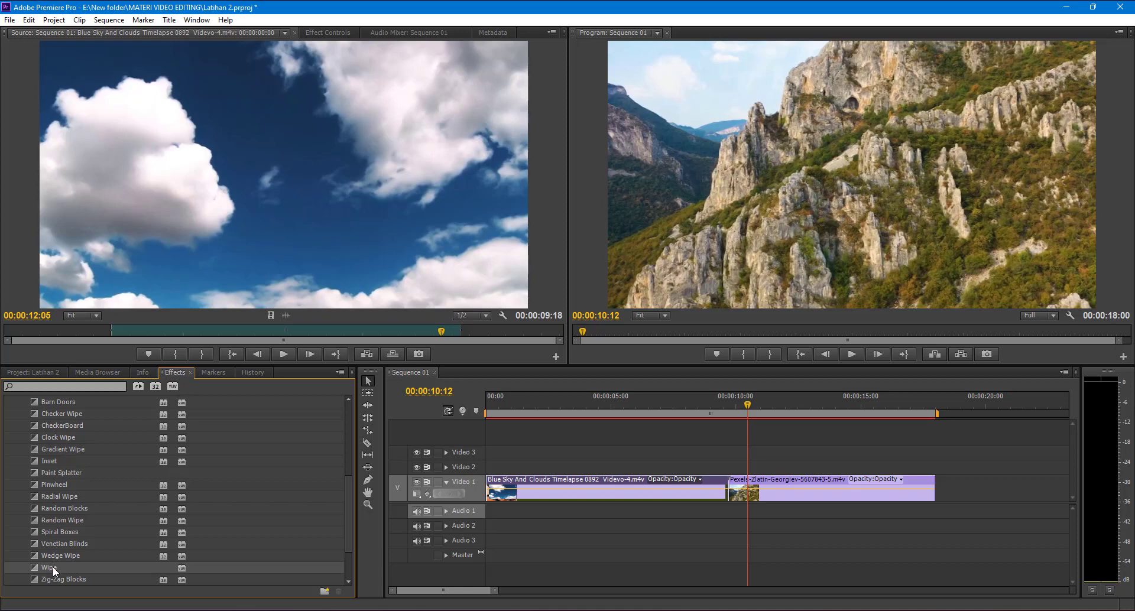
left_click_drag(52, 566, 626, 453)
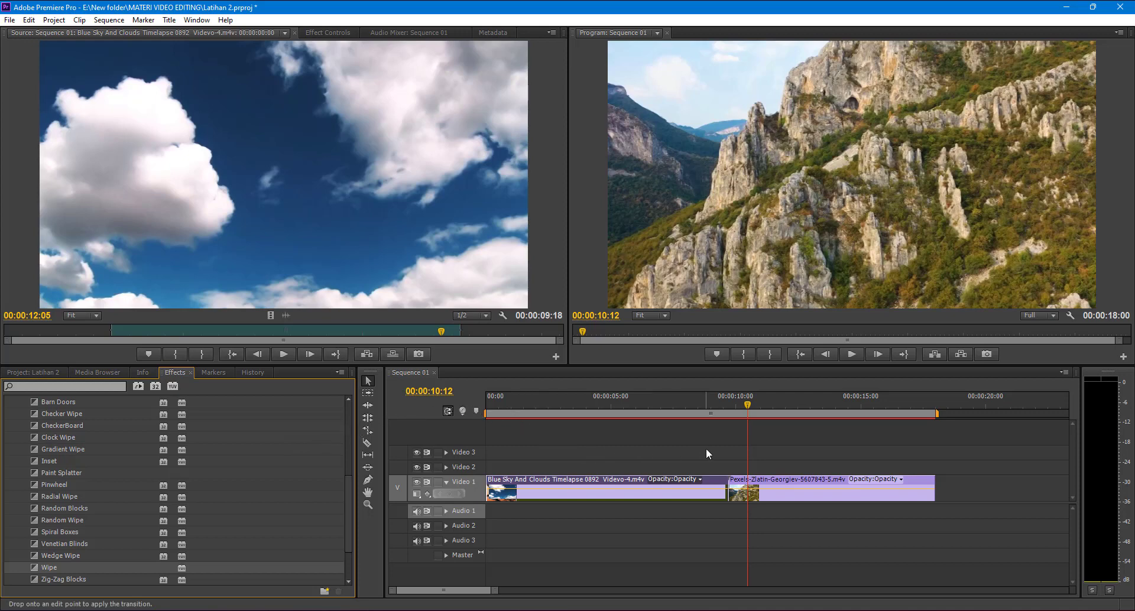
left_click_drag(706, 449, 722, 484)
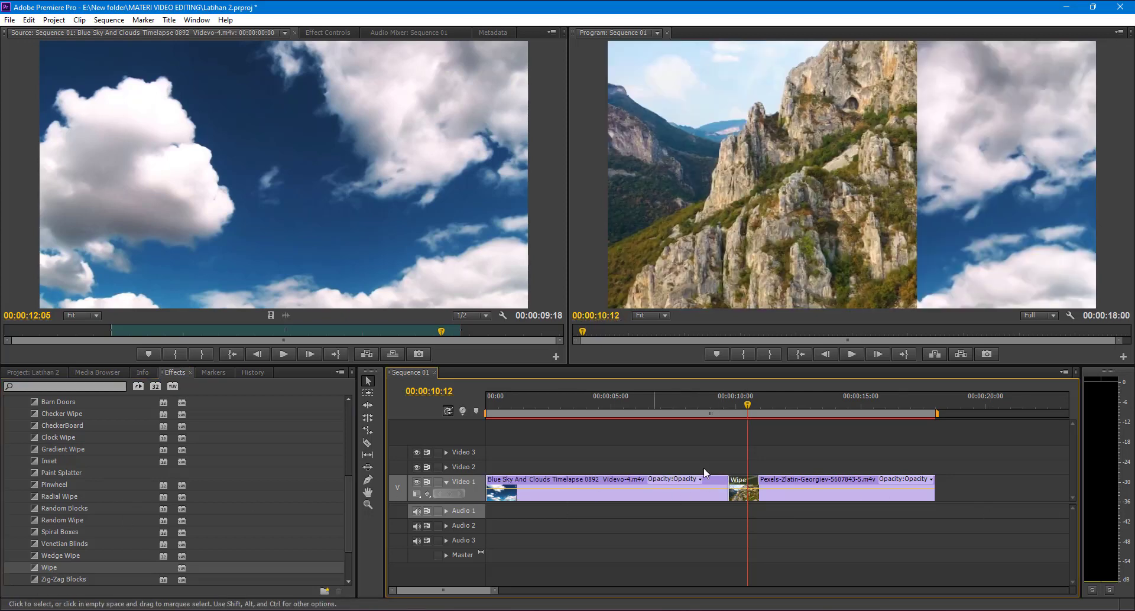
- Play the sequence across the Wipe transition from 00:00:09:09 and scrub back to 00:00:10:03 to check it
mouse_move(738, 484)
left_mouse_down()
mouse_move(699, 486)
mouse_move(719, 487)
left_mouse_up()
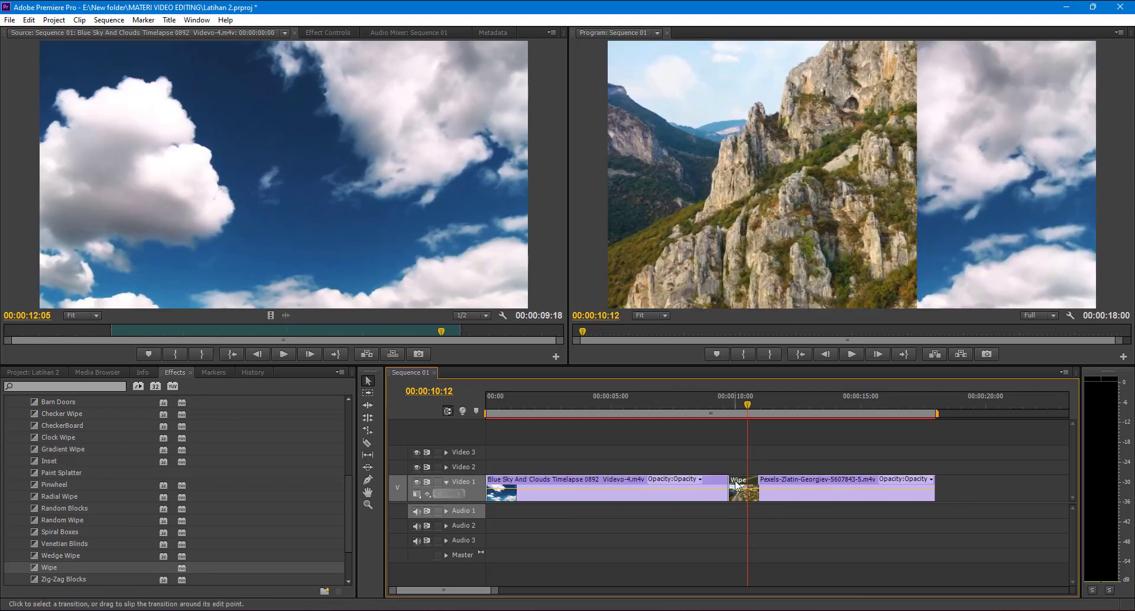
left_click(719, 404)
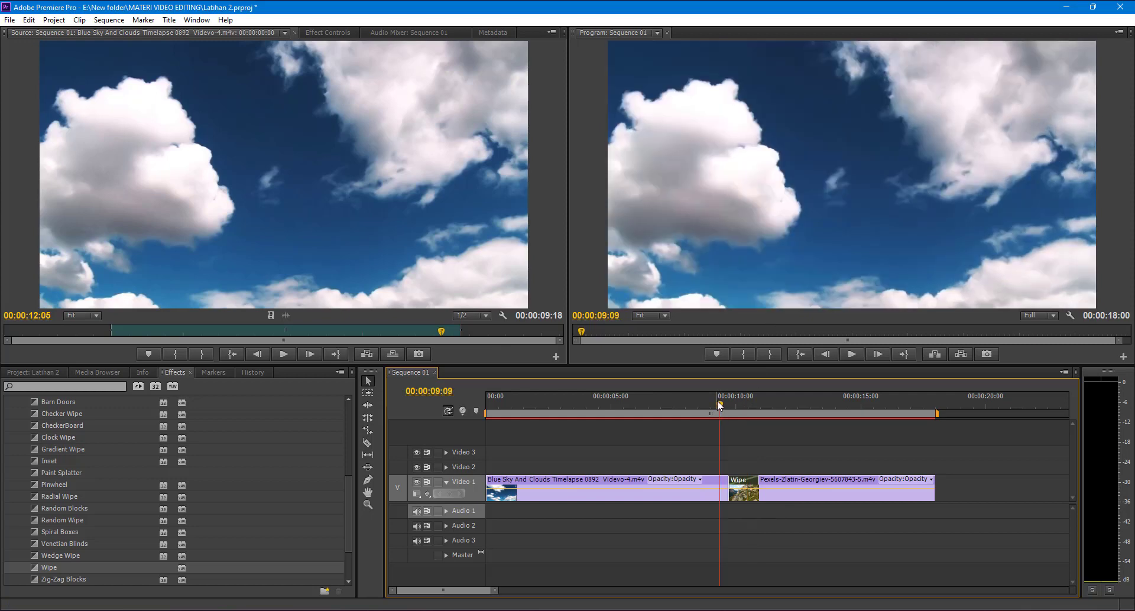
key("space")
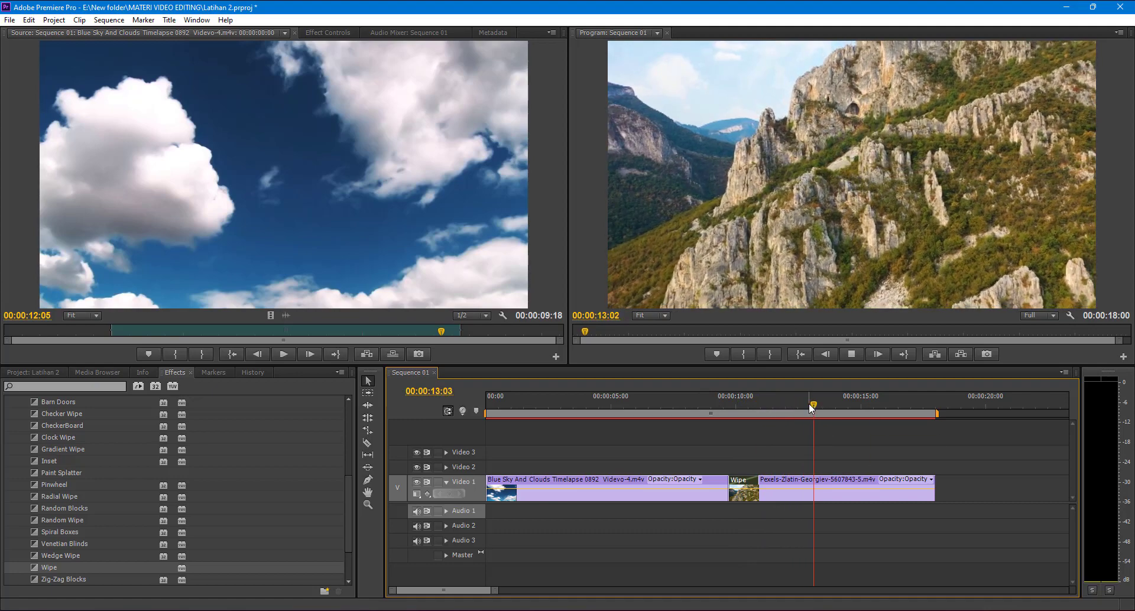
left_click_drag(813, 404, 738, 405)
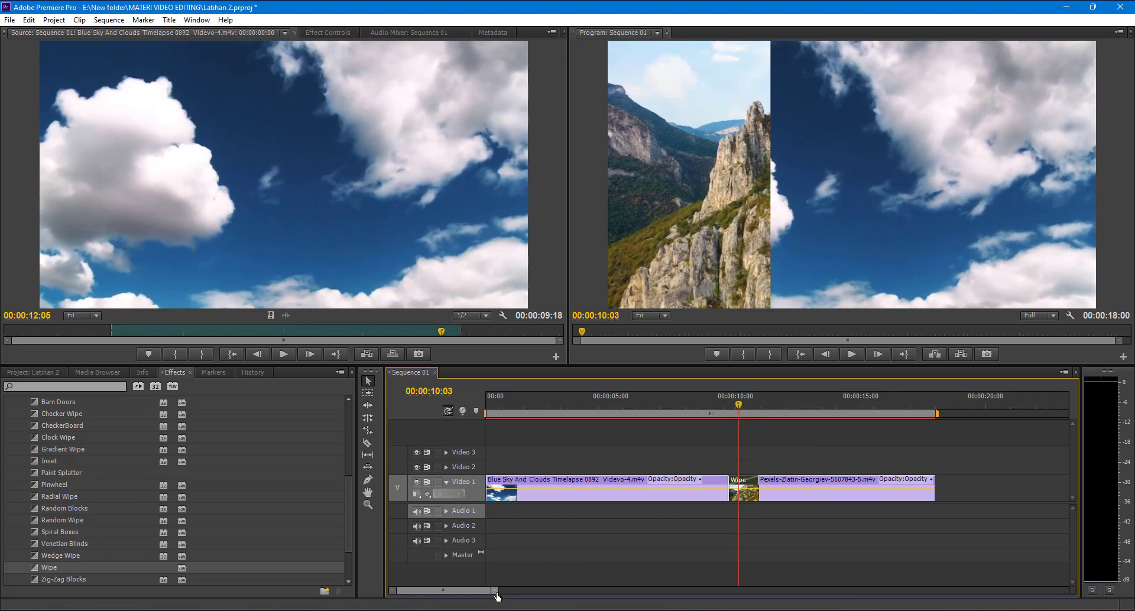
- Shorten the Wipe transition on the timeline to 13 frames and scrub across it
left_click_drag(500, 591, 428, 582)
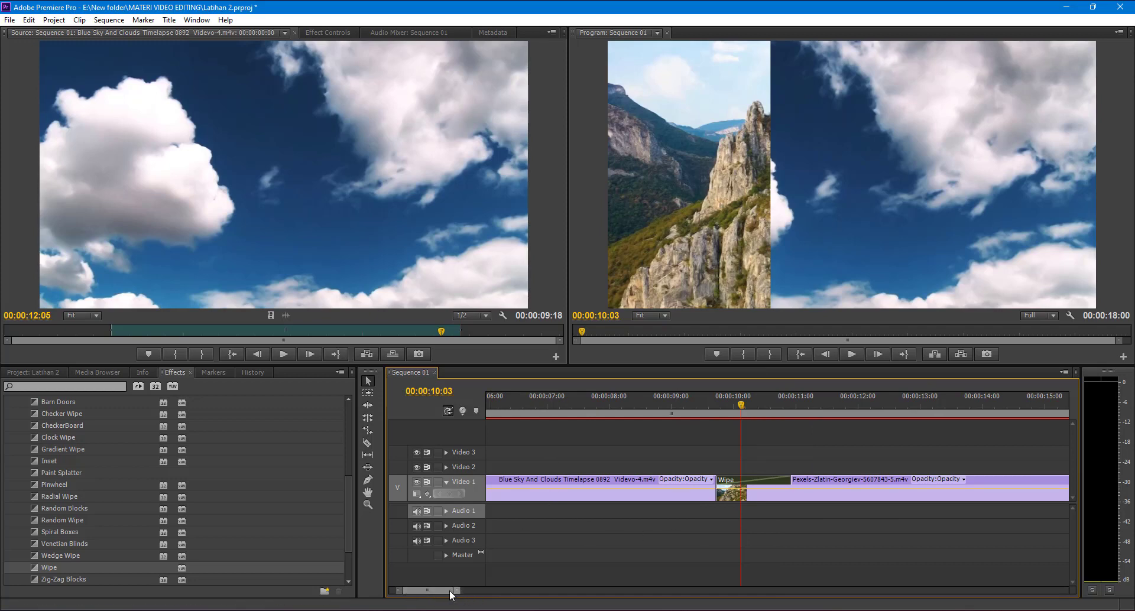
left_click(731, 483)
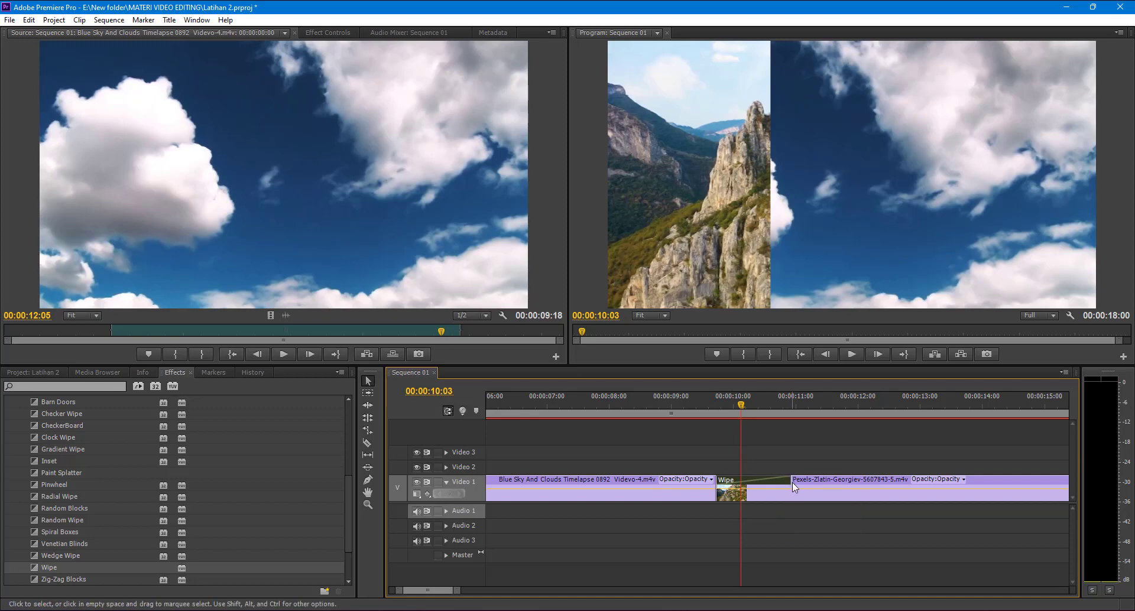
left_click_drag(785, 483, 743, 481)
left_click_drag(702, 403, 739, 405)
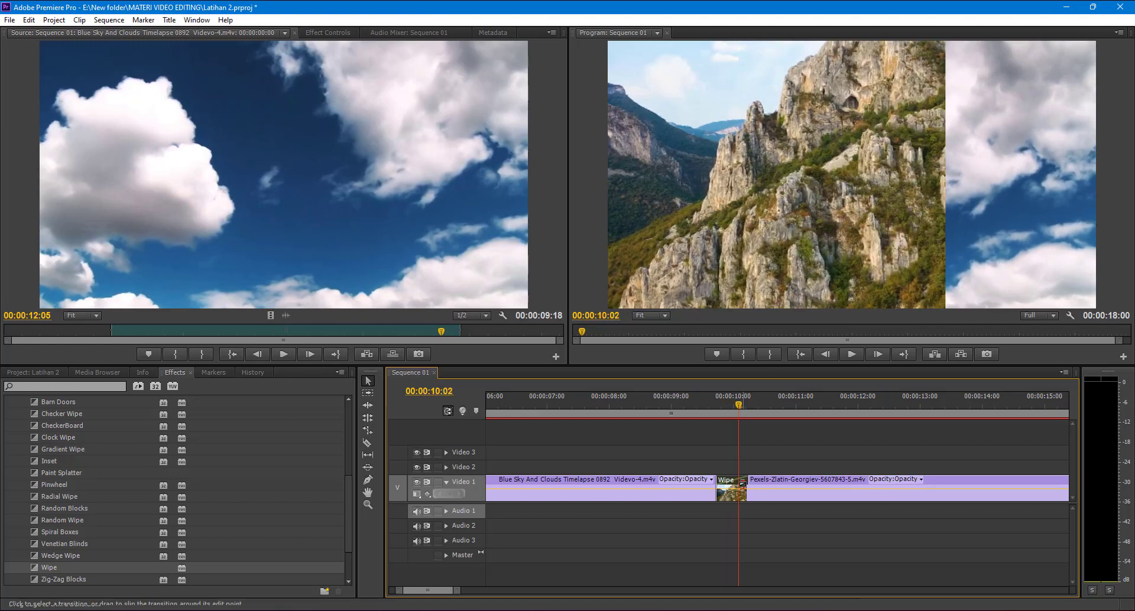
- Open the Wipe transition's settings and examine its duration, alignment, start and end, border and anti-aliasing options
left_click(728, 482)
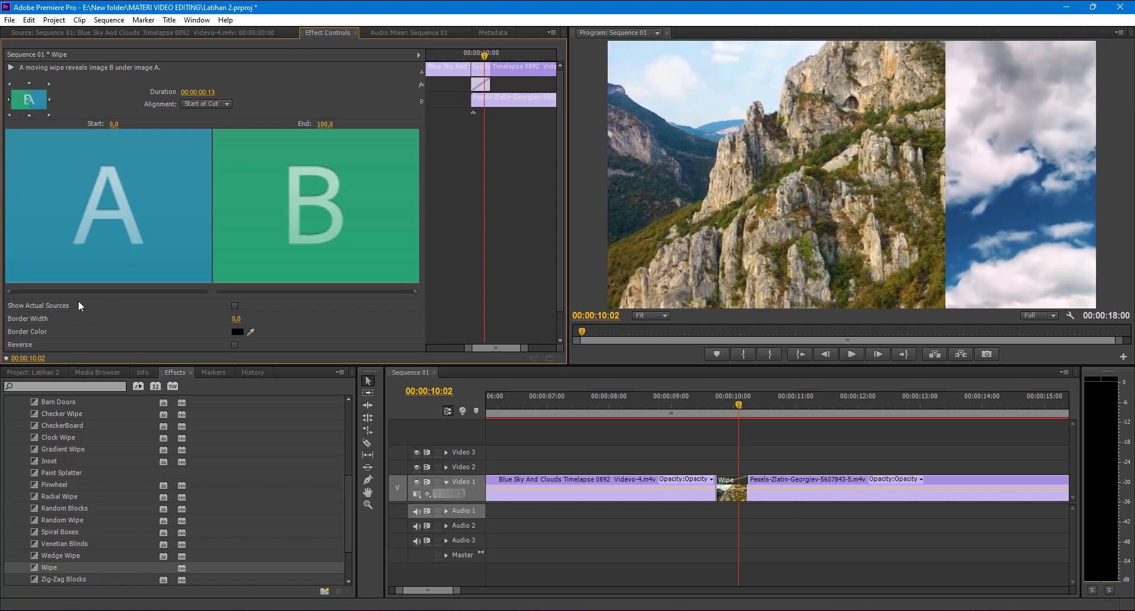
left_click_drag(33, 292, 58, 286)
mouse_move(410, 291)
left_mouse_down()
mouse_move(286, 288)
mouse_move(427, 292)
left_mouse_up()
scroll(295, 307, "down", 2)
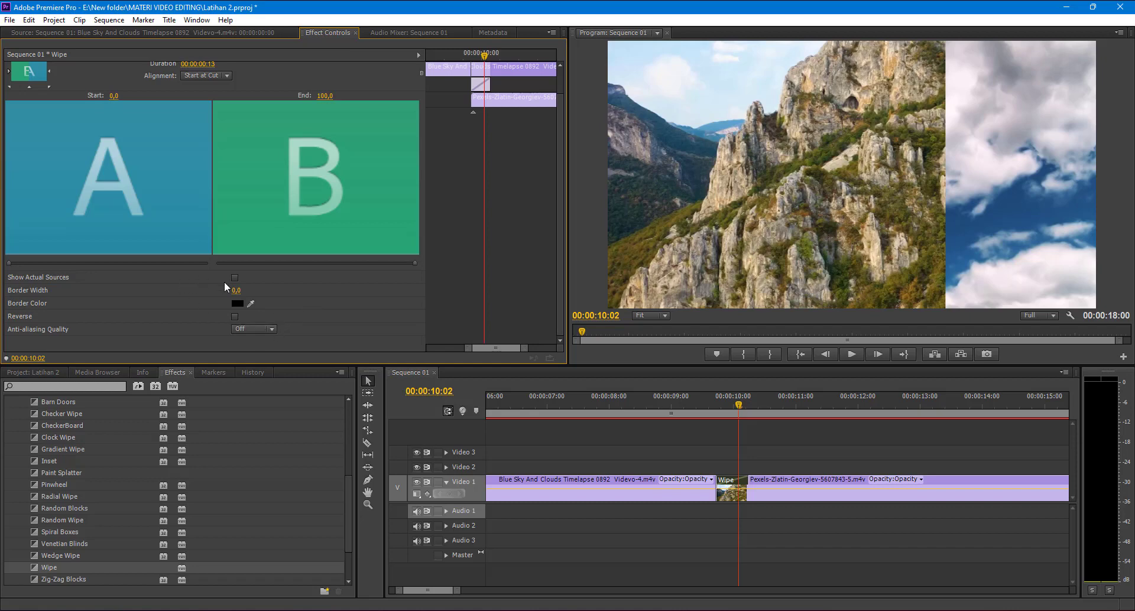
scroll(136, 295, "up", 2)
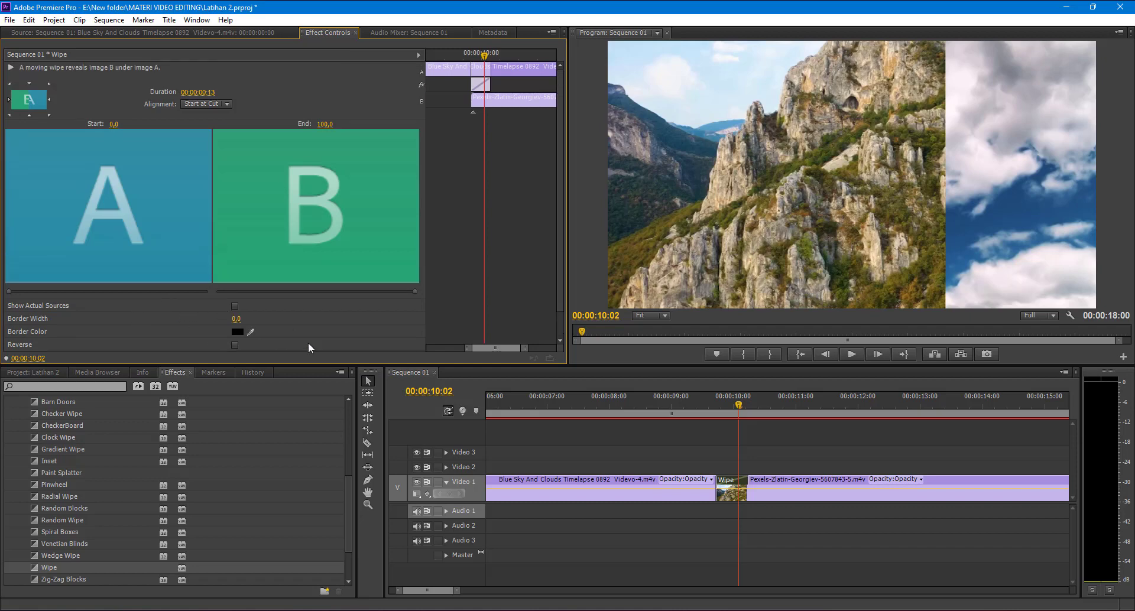
mouse_move(9, 291)
left_mouse_down()
mouse_move(29, 291)
mouse_move(5, 276)
left_mouse_up()
- Try a border width of 2.1 on the Wipe transition and return it to 0.0
left_click_drag(236, 318, 239, 319)
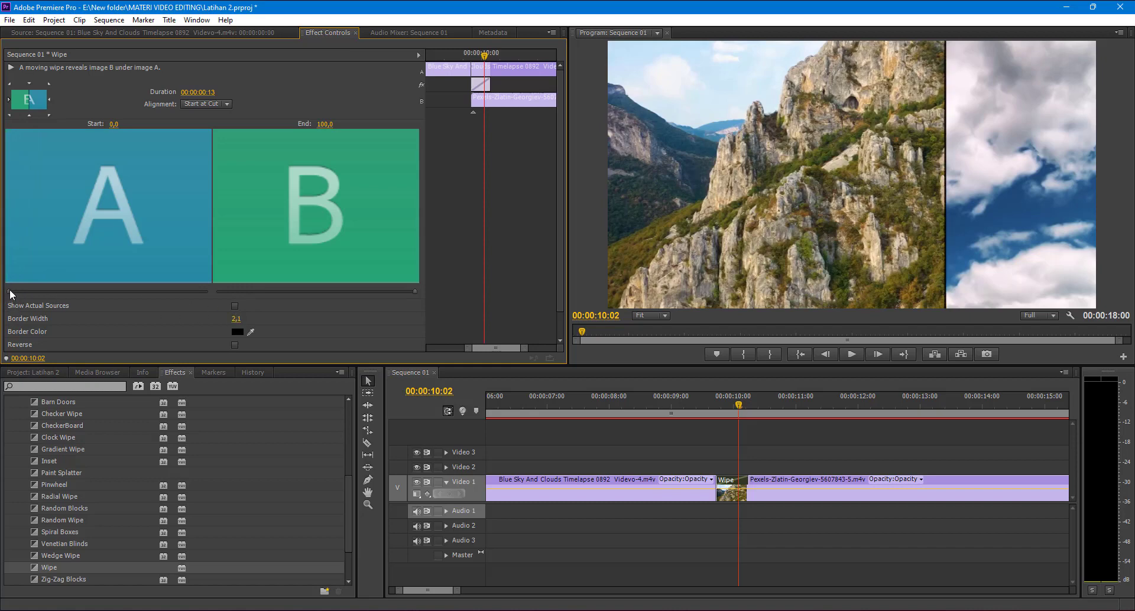
mouse_move(10, 291)
left_mouse_down()
mouse_move(102, 292)
mouse_move(9, 291)
left_mouse_up()
left_click_drag(235, 318, 222, 318)
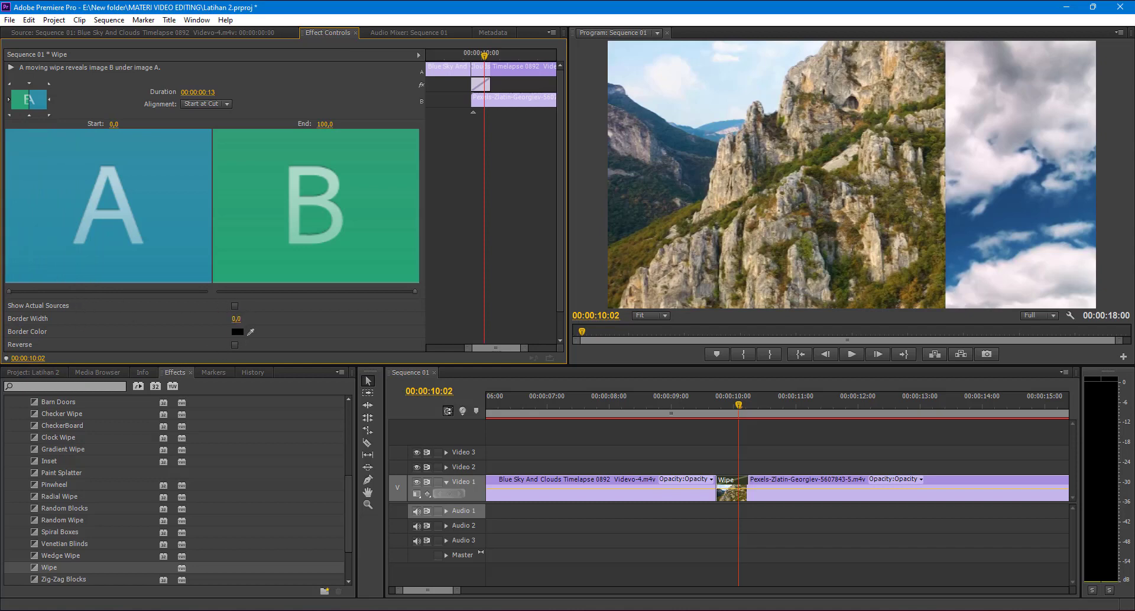
- Open the mountain clip in the Source monitor and scrub the sequence through it and back to 00:00:04:24
left_click(826, 483)
left_click_drag(738, 403, 871, 417)
double_click(792, 483)
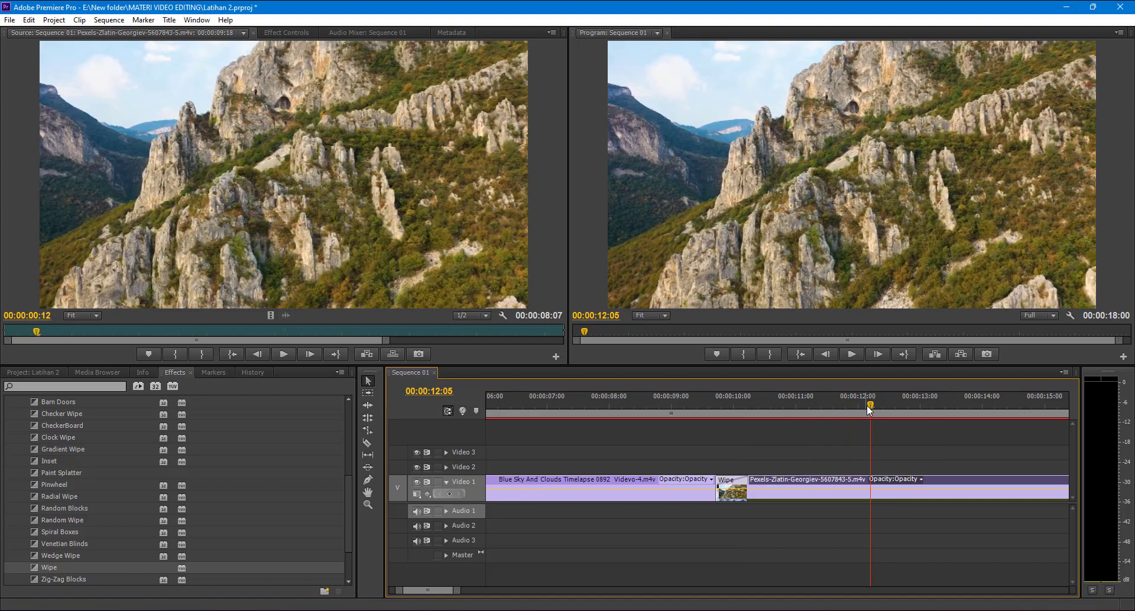
left_click_drag(871, 403, 971, 413)
left_click_drag(432, 591, 502, 593)
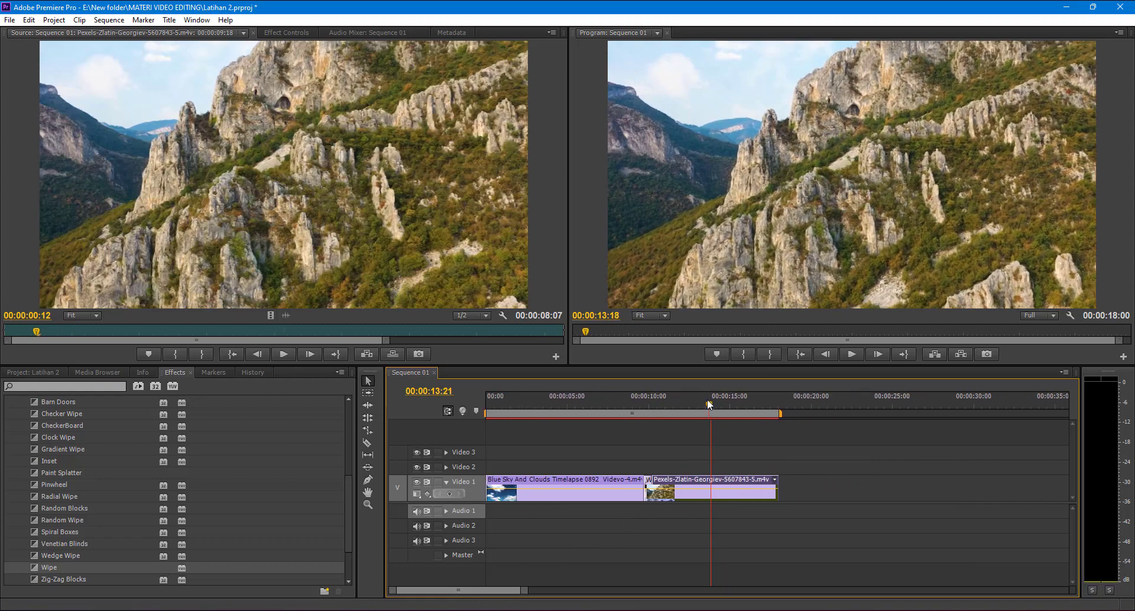
left_click_drag(708, 403, 566, 404)
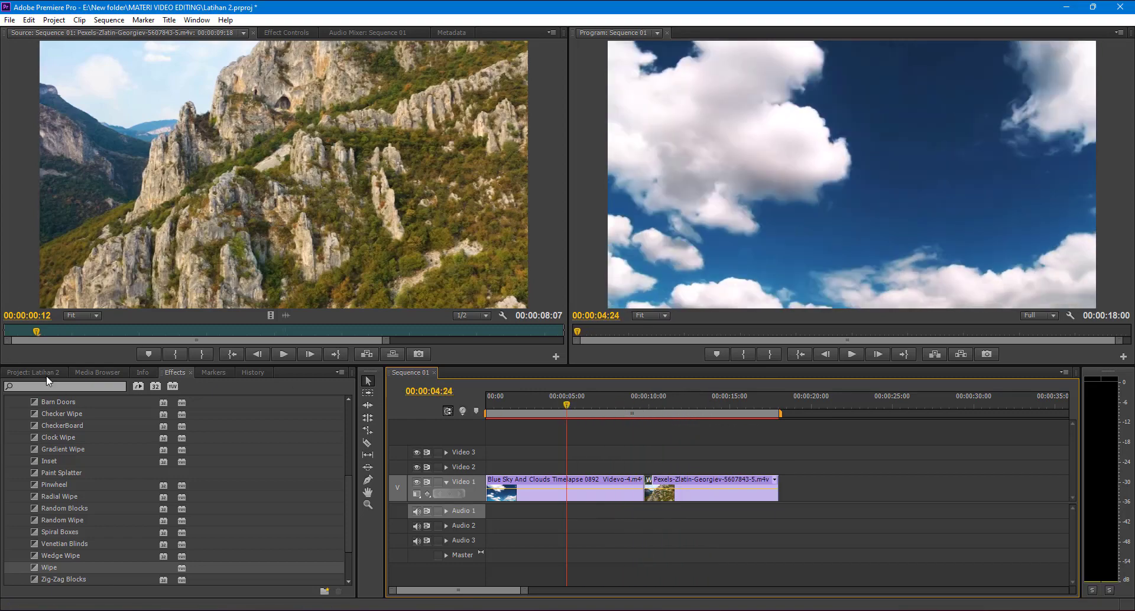
- Return to the project's clips and scrub the sequence from the sky clip into the Wipe transition at 00:00:09:24
left_click(30, 373)
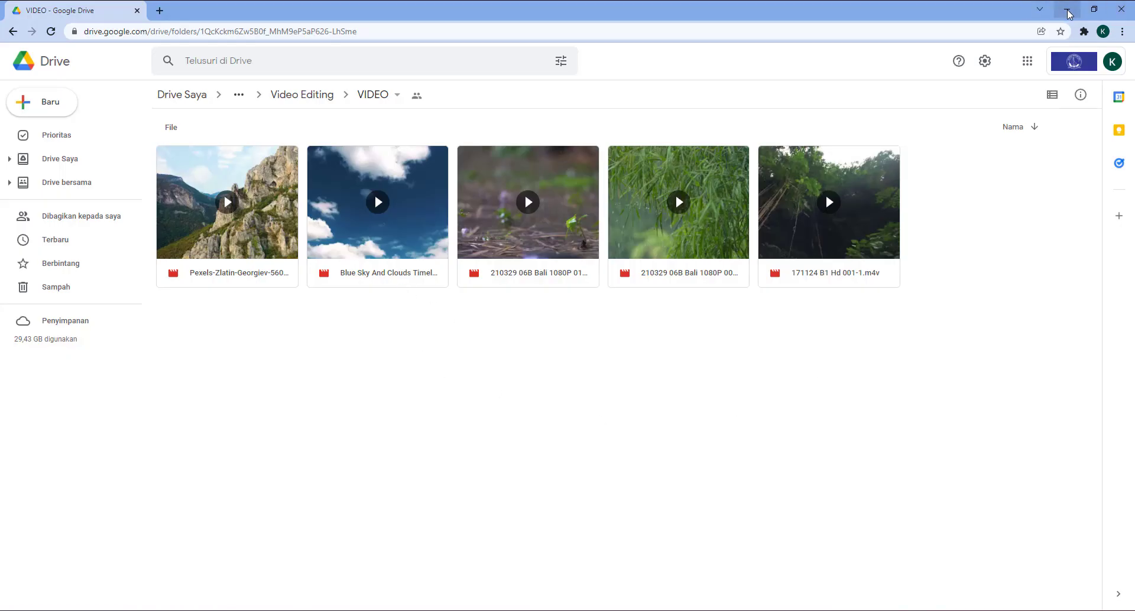
left_click(1067, 10)
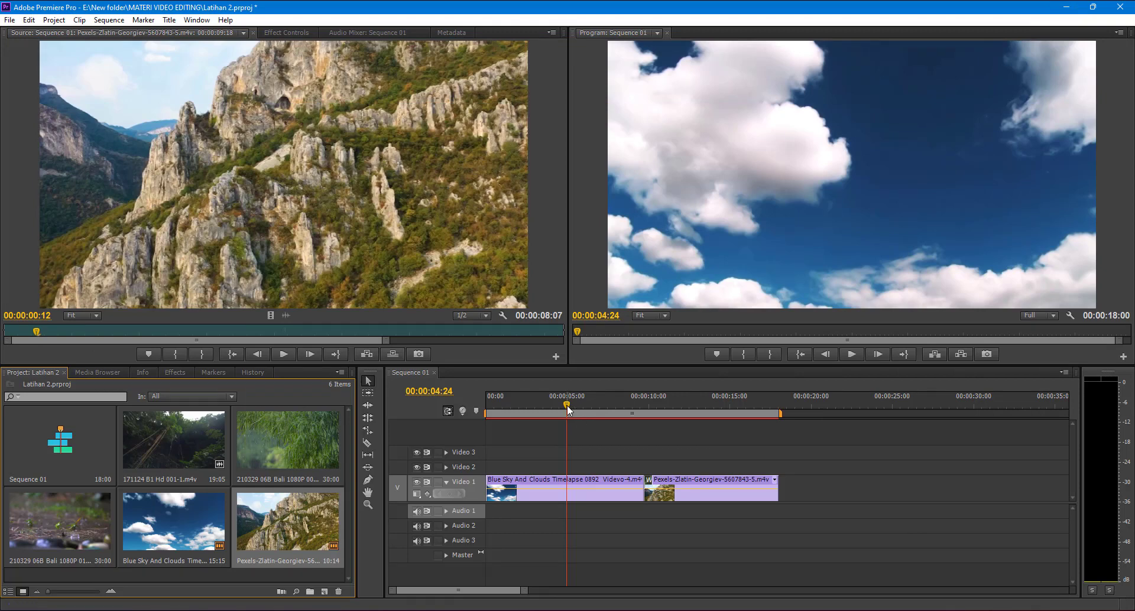
left_click_drag(566, 405, 526, 413)
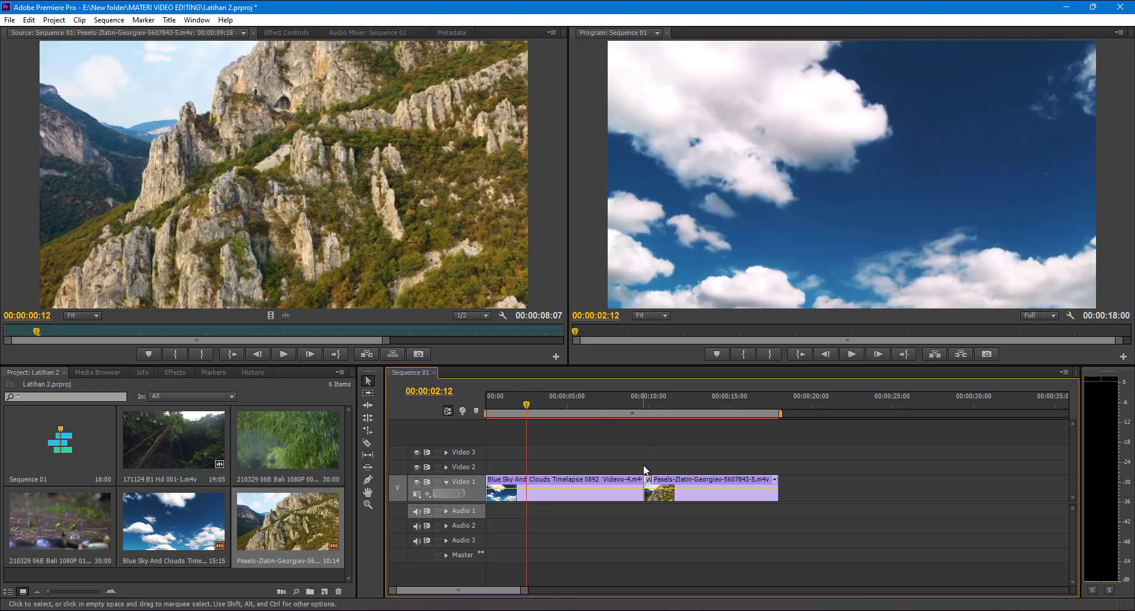
mouse_move(523, 403)
left_mouse_down()
mouse_move(498, 406)
mouse_move(535, 403)
left_mouse_up()
left_click_drag(535, 405, 648, 455)
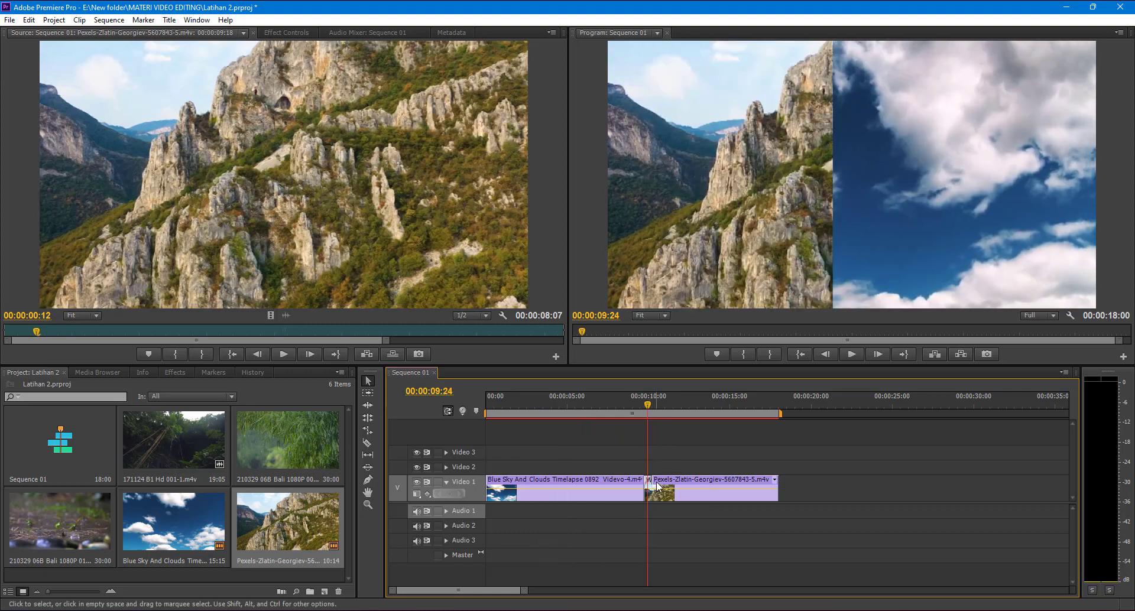